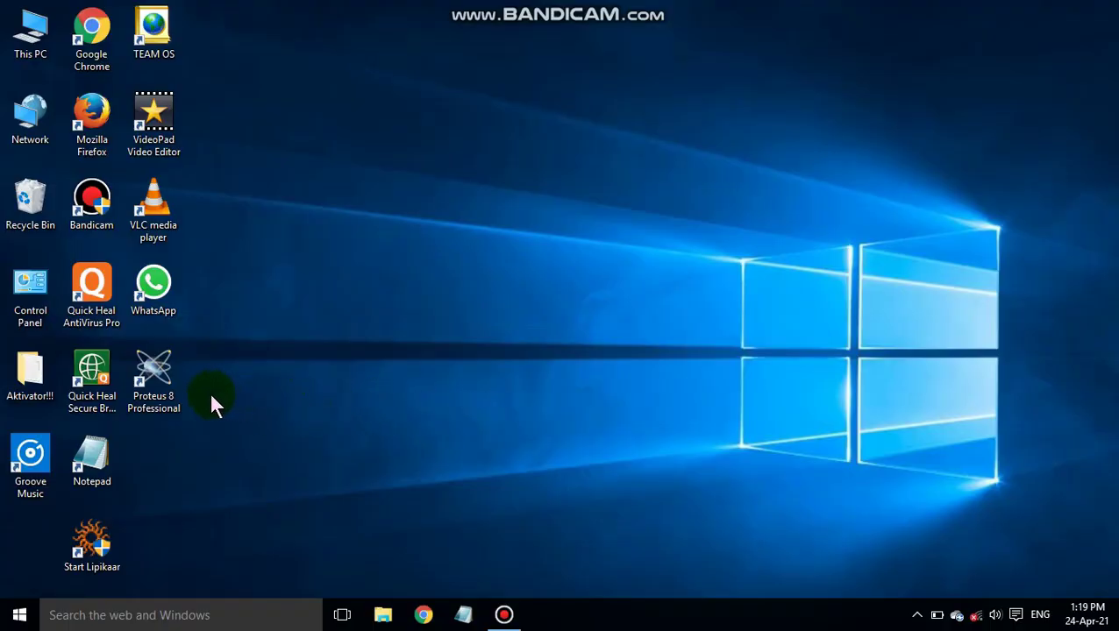
Step: Launch Proteus 8 Professional and start a new project named "555 flasher"
double_click(156, 372)
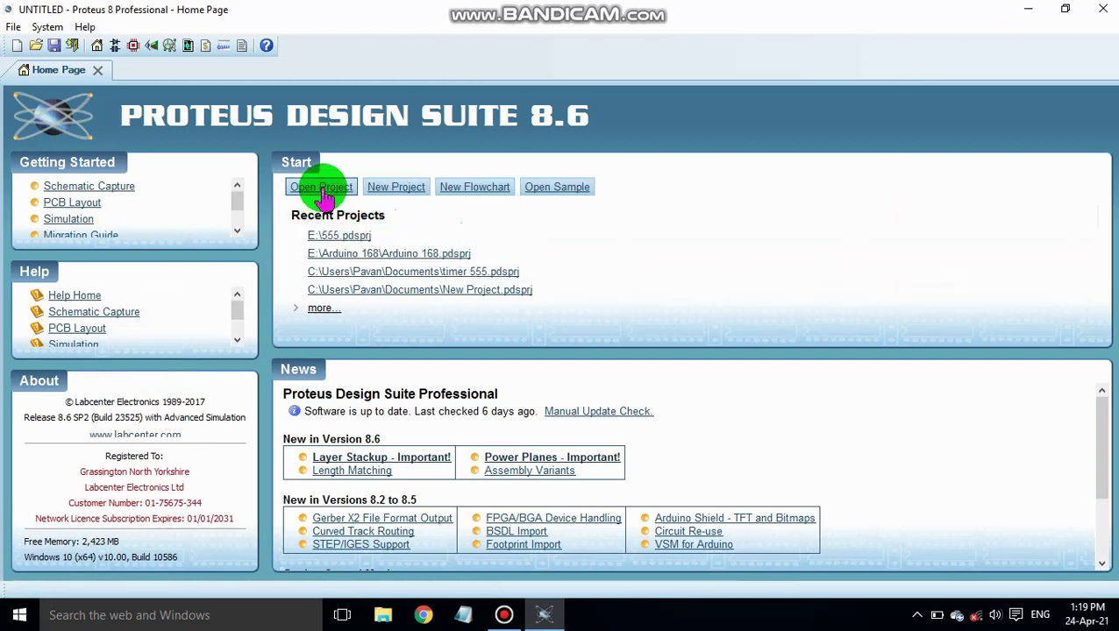
click(388, 195)
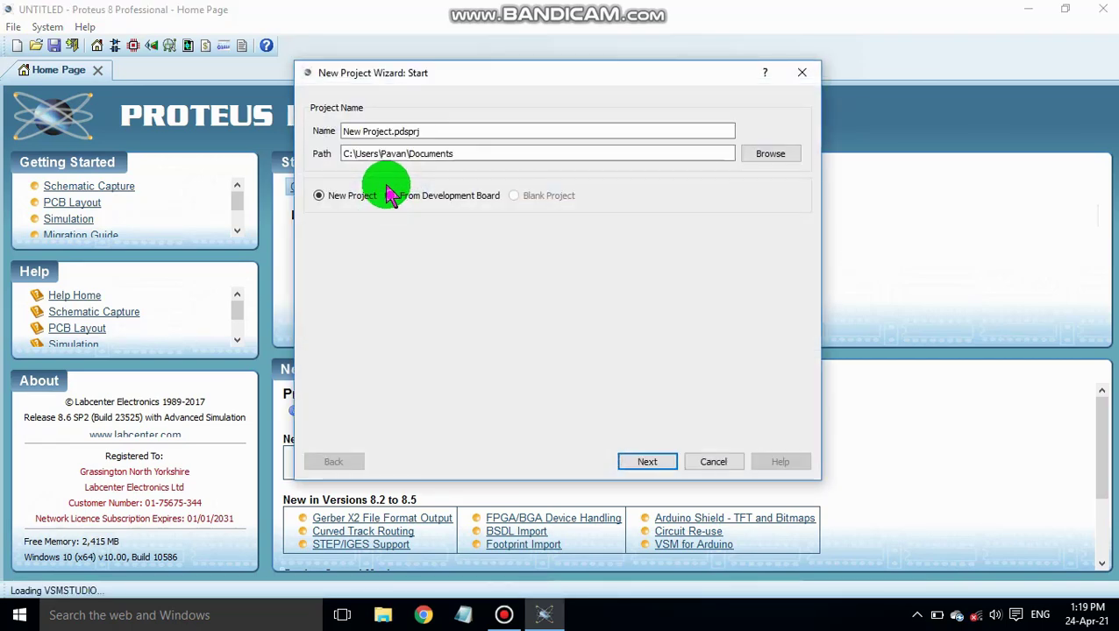
click(425, 130)
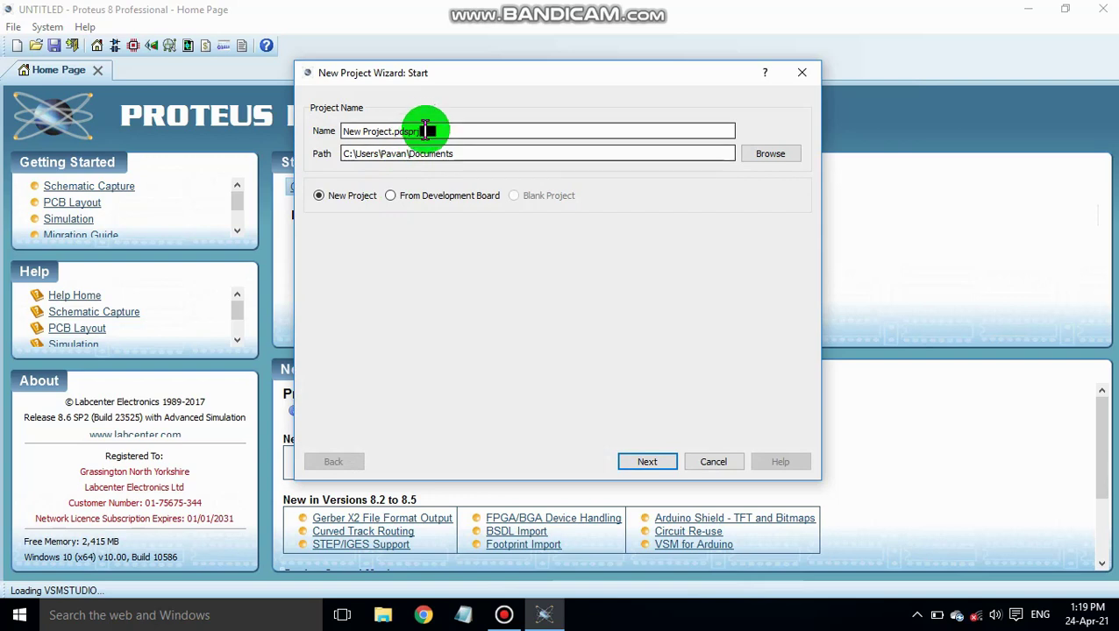
key(BackSpace)
key(BackSpace)
key(BackSpace)
key(BackSpace)
key(BackSpace)
key(BackSpace)
key(BackSpace)
key(BackSpace)
key(BackSpace)
key(BackSpace)
key(BackSpace)
key(BackSpace)
key(BackSpace)
key(BackSpace)
key(BackSpace)
key(BackSpace)
key(BackSpace)
key(BackSpace)
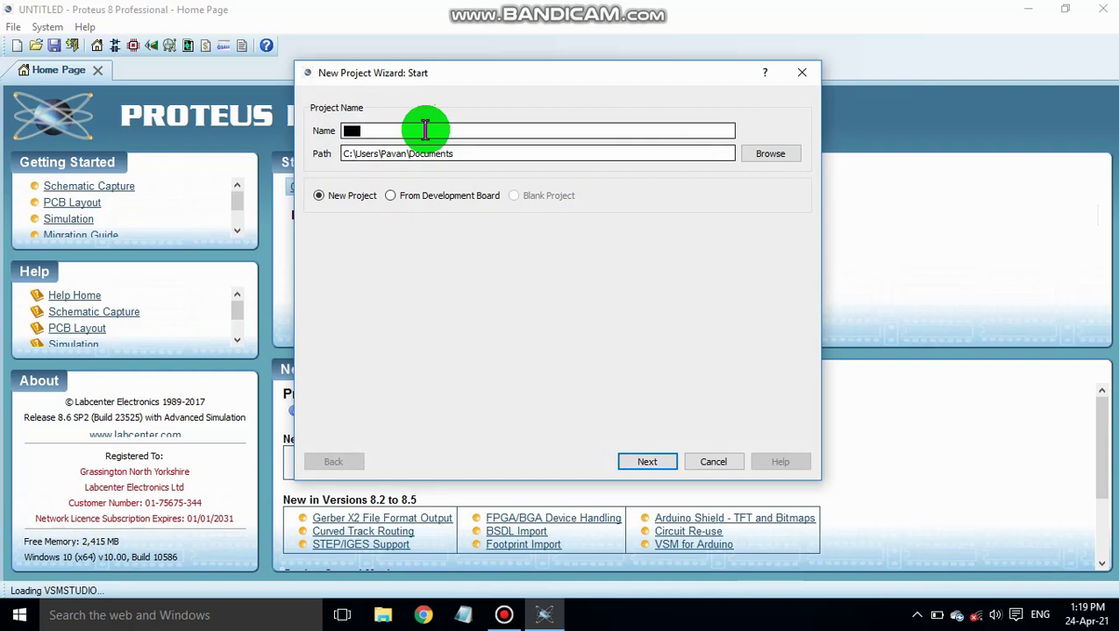
key(BackSpace)
text(555)
key(BackSpace)
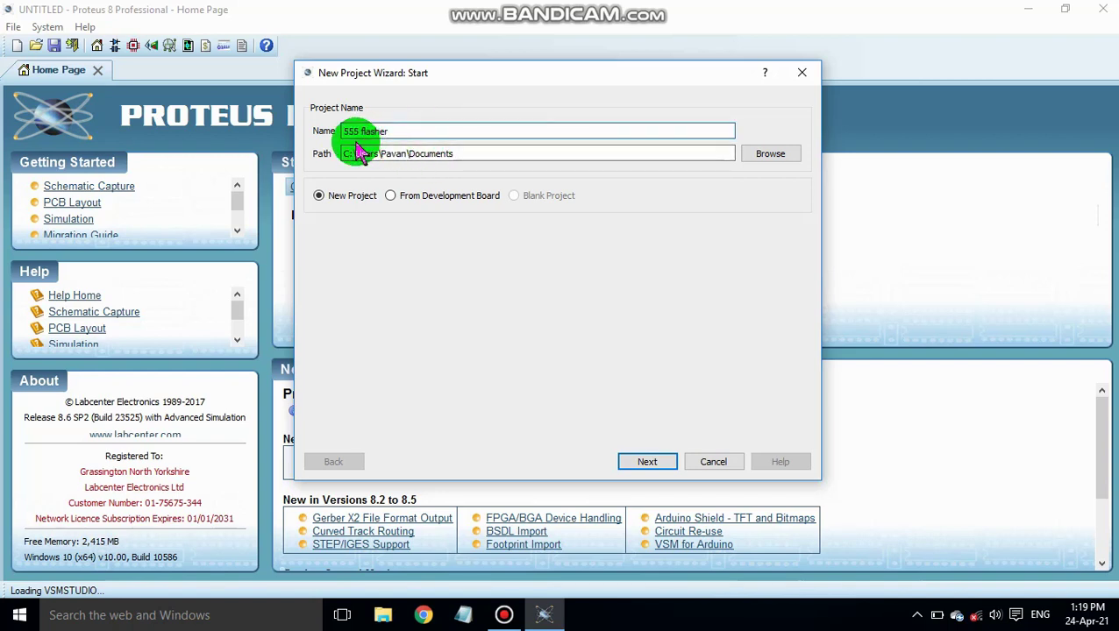
Step: Set the project's save path to the proteus folder on Local Disk (E:) and proceed to the schematic settings
click(767, 158)
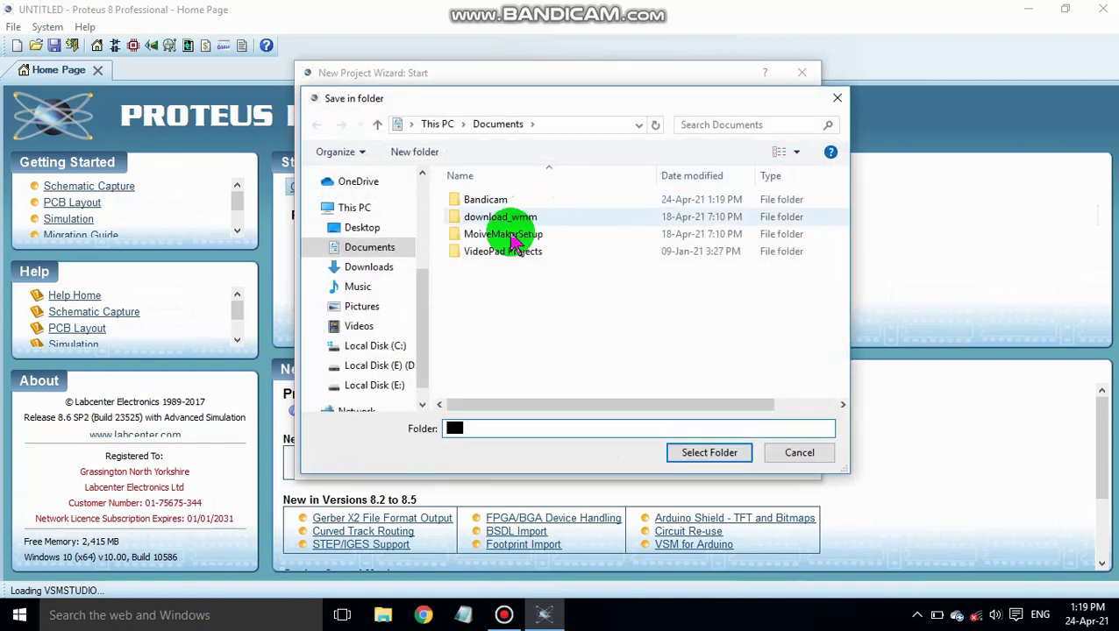
click(375, 386)
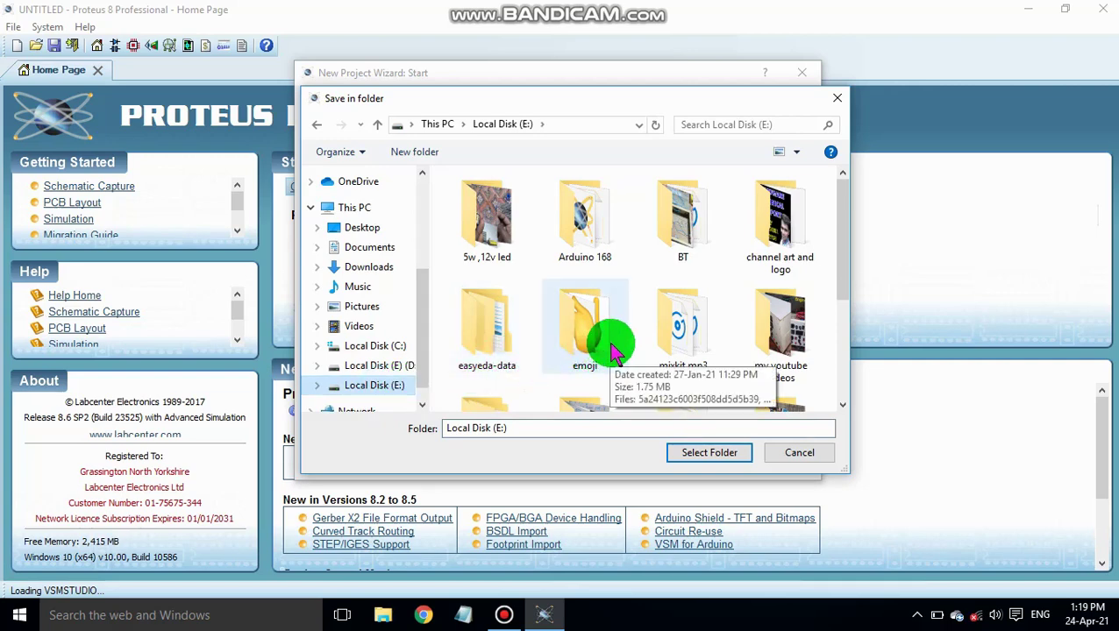
scroll(605, 347, down, 2)
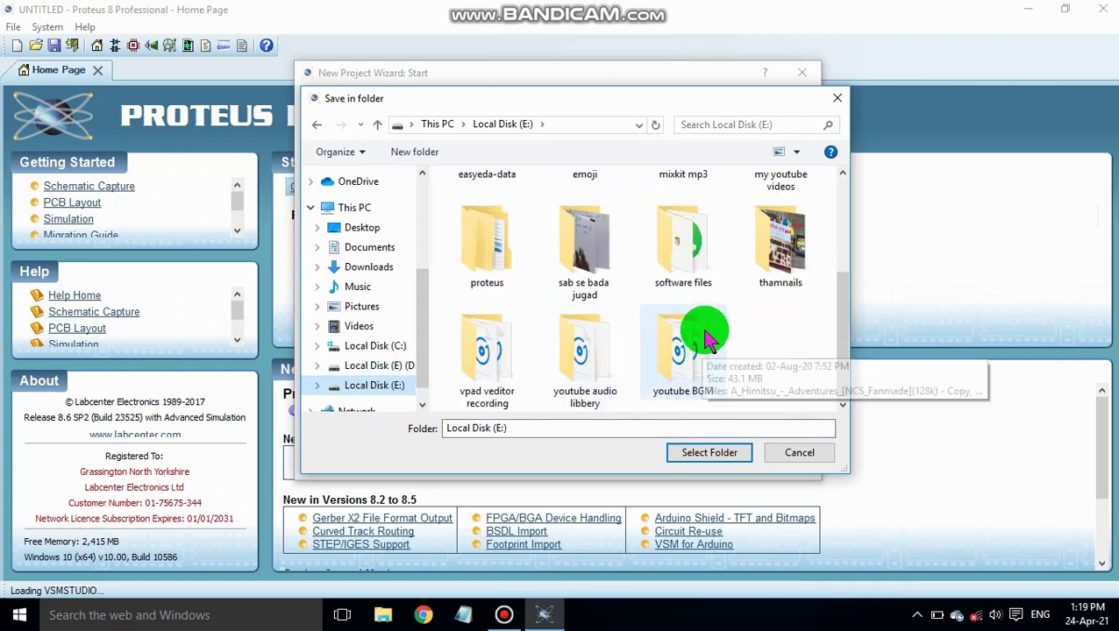
click(487, 263)
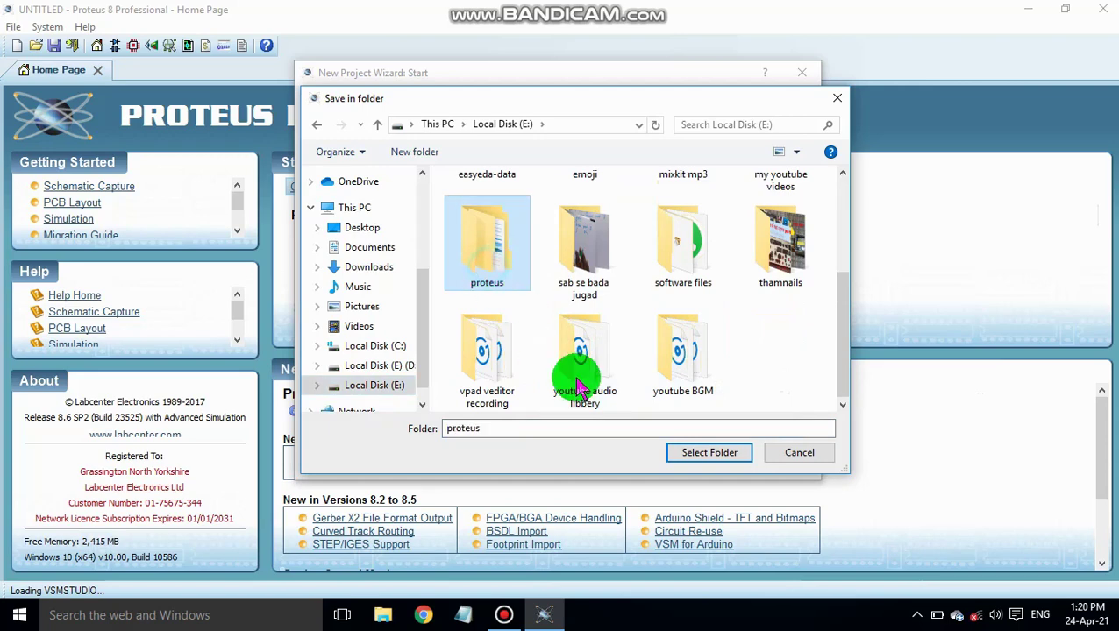
click(709, 452)
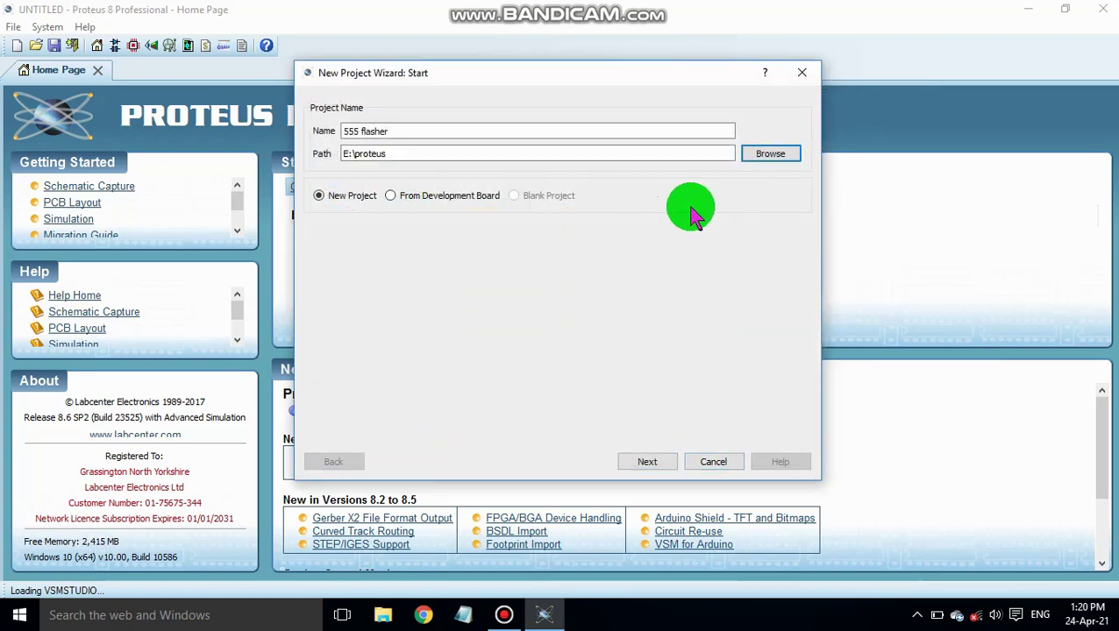
click(647, 462)
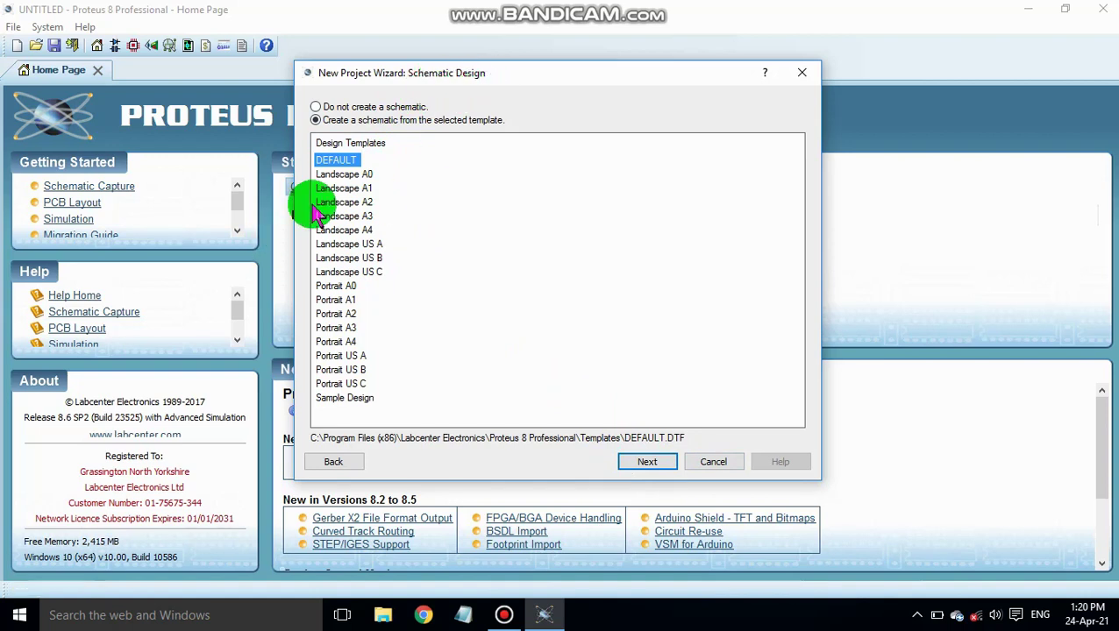
Step: Accept the DEFAULT schematic template and create a PCB layout from the DEFAULT layout template
click(647, 462)
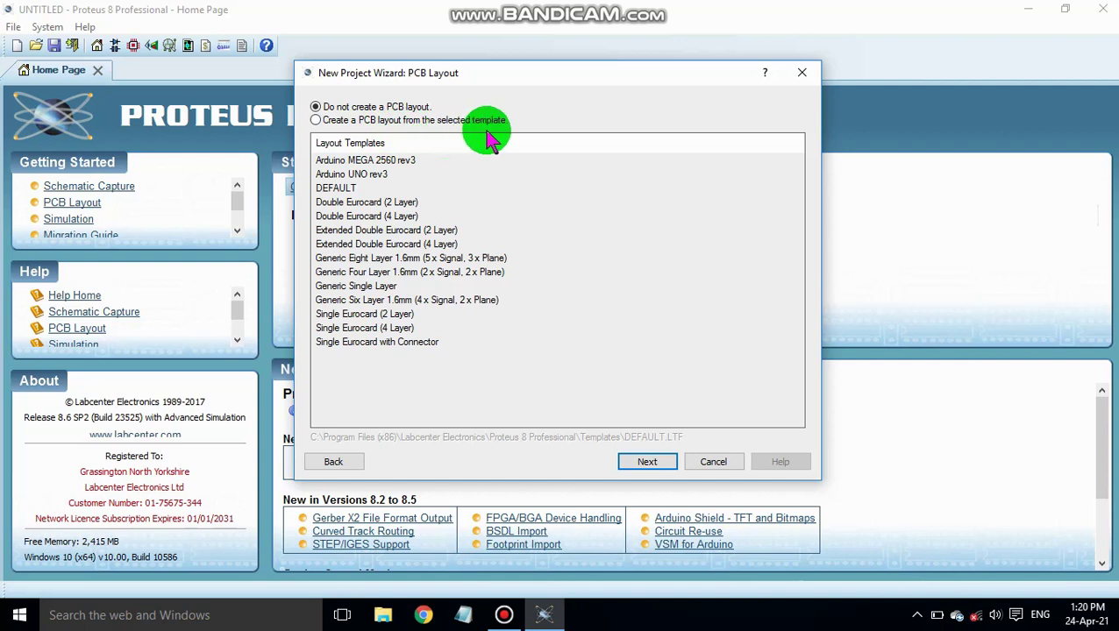
click(317, 120)
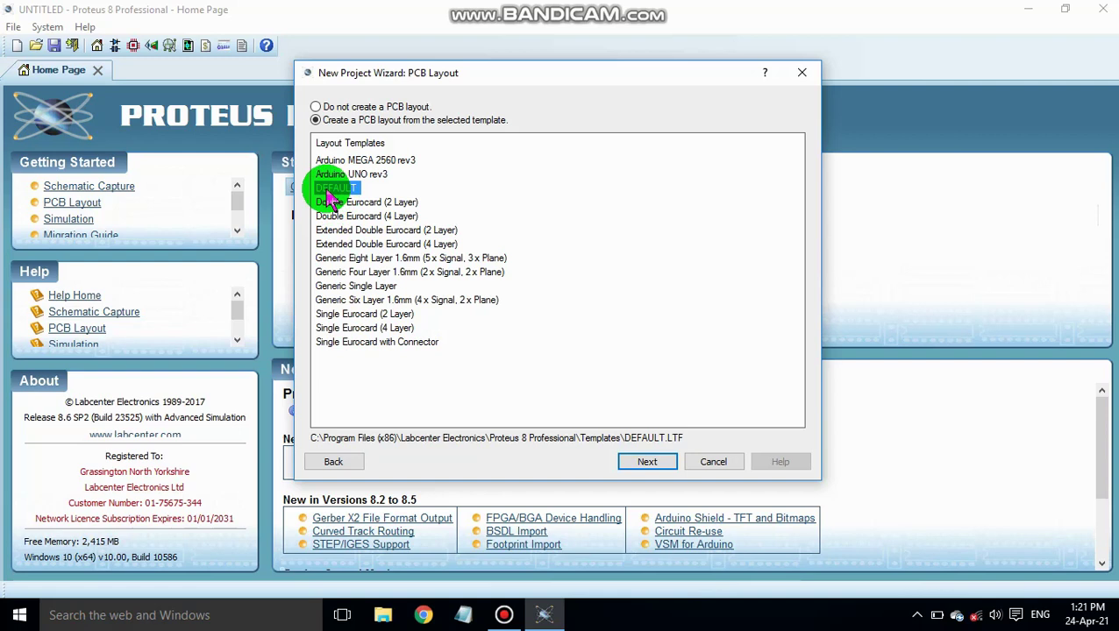
click(649, 463)
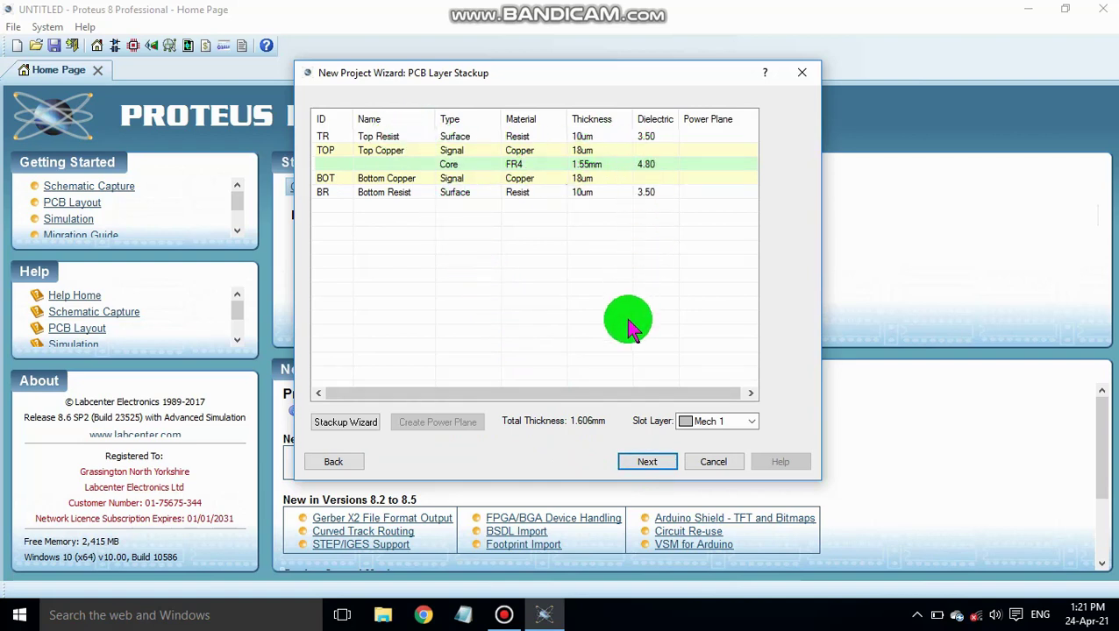
Step: Accept the default PCB layer stackup and drill pairs, and finish creating the project without a firmware project
click(647, 464)
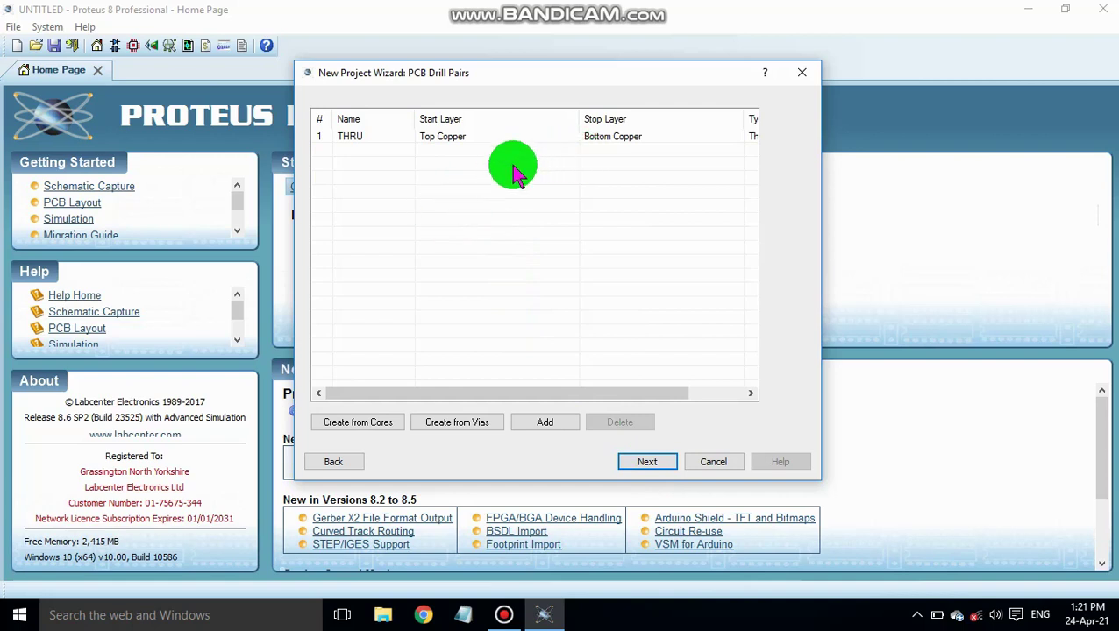
click(647, 463)
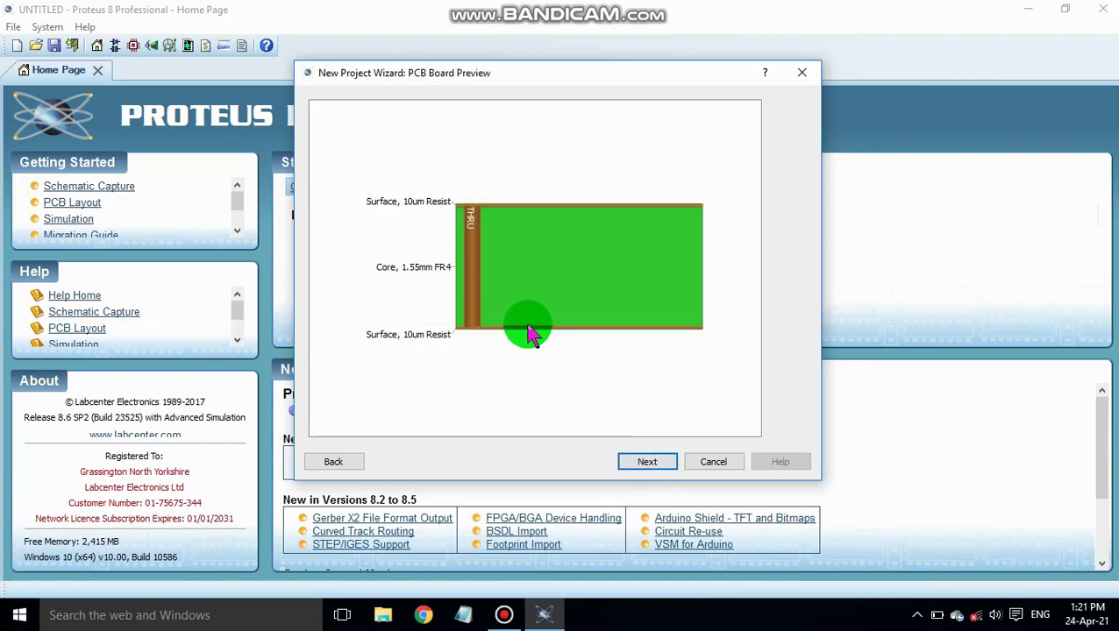
click(653, 467)
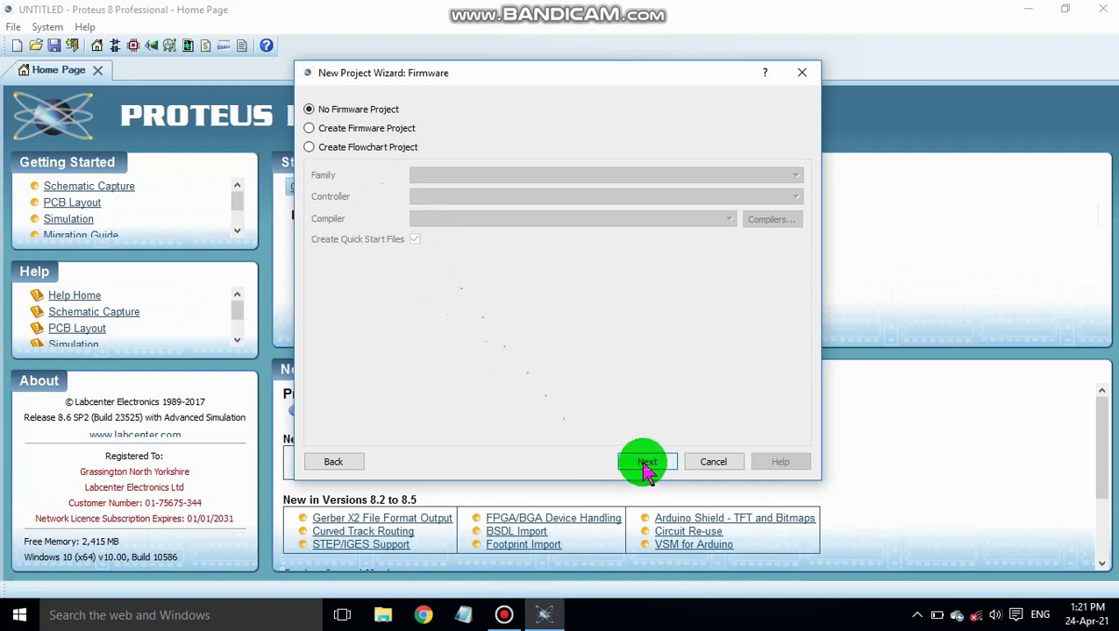
click(645, 465)
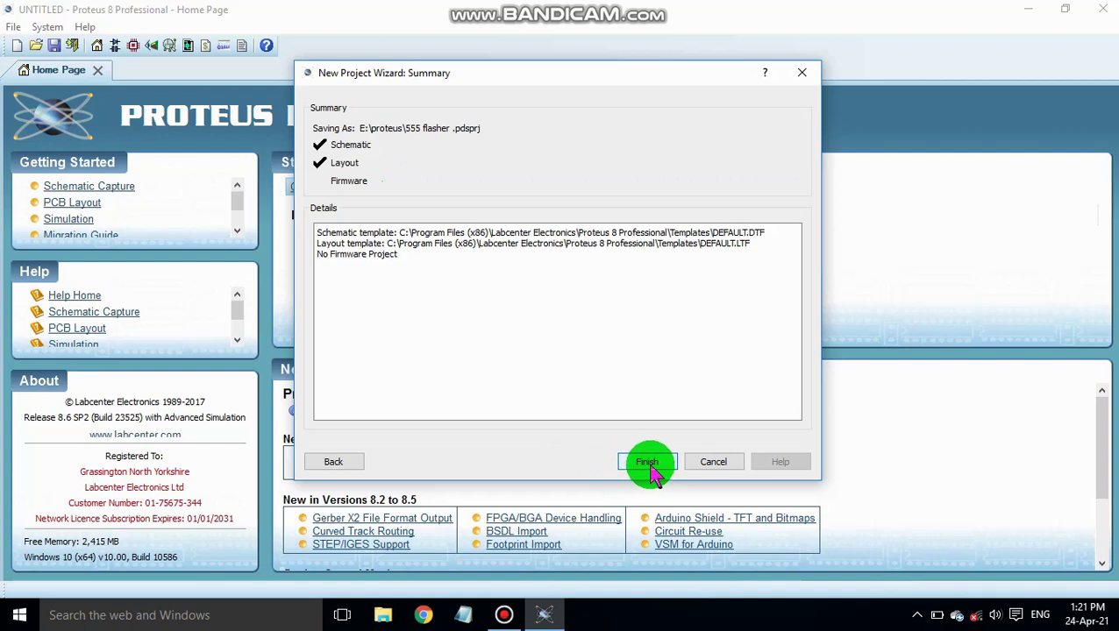
click(647, 463)
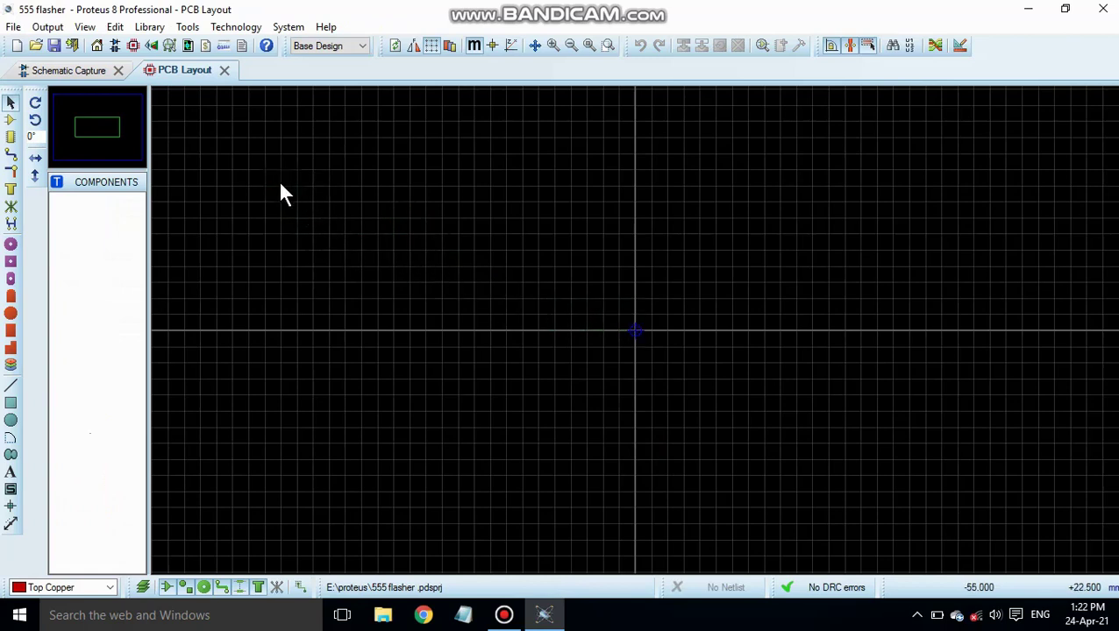
Step: View the blank schematic and PCB layout in turn, ending on the Schematic Capture sheet
click(61, 72)
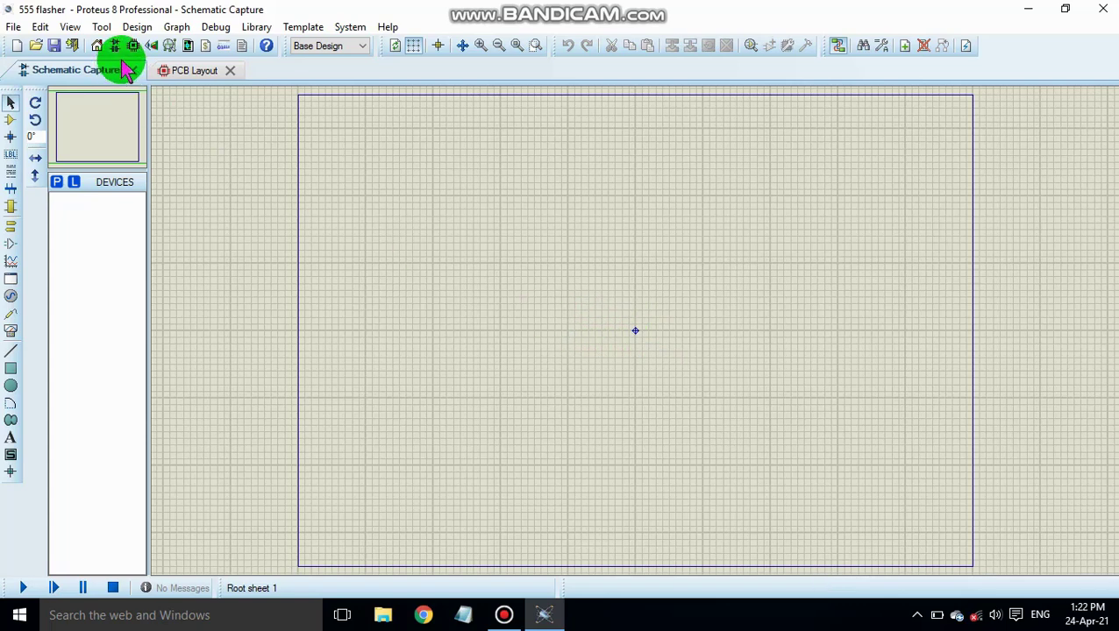
click(192, 75)
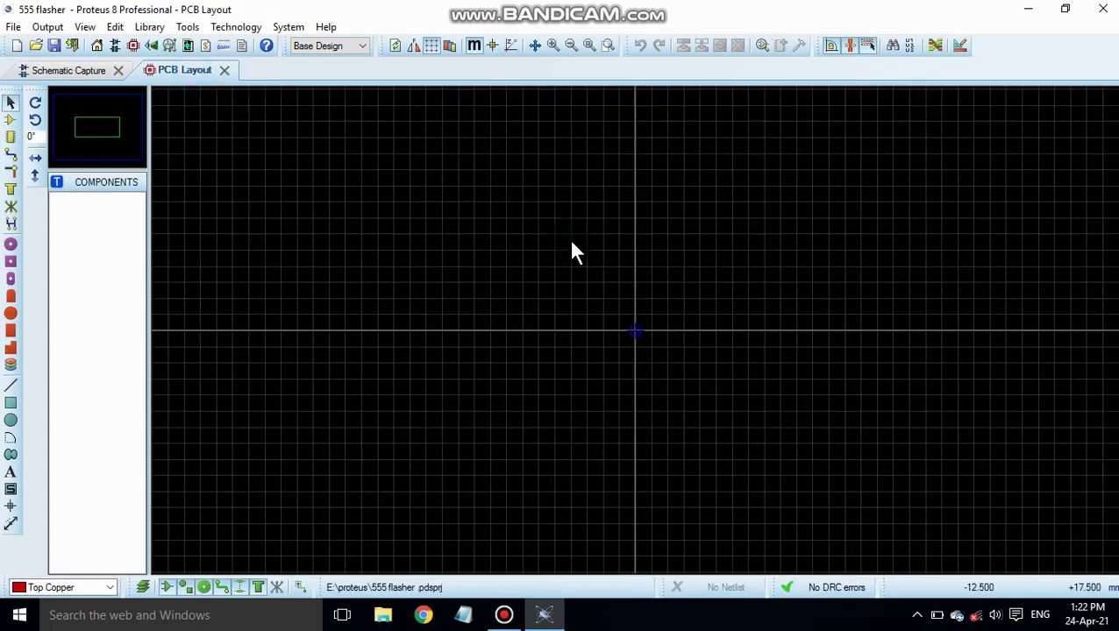
click(71, 69)
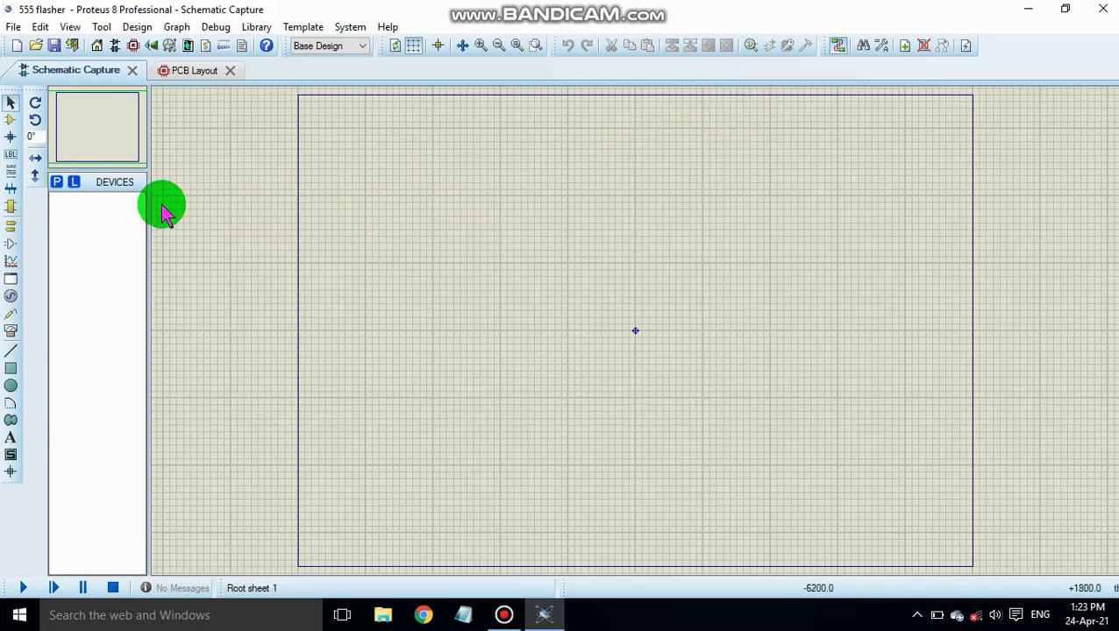
Step: Search the device library for 555 and add the 555 Timer/Oscillator from the ANALOG library to the device list
click(61, 187)
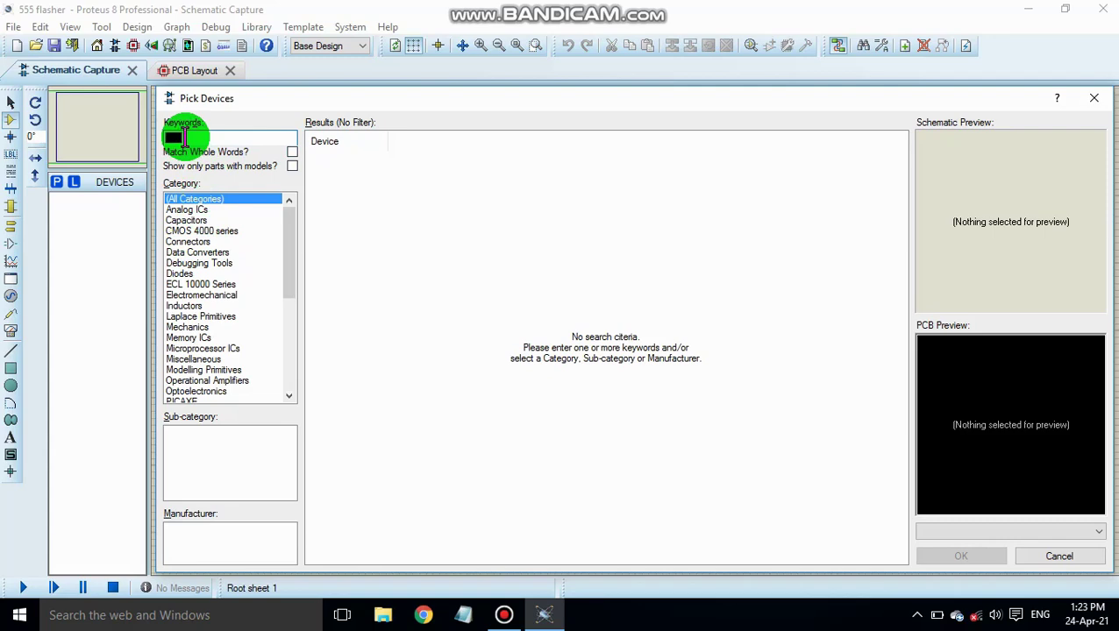
text(5)
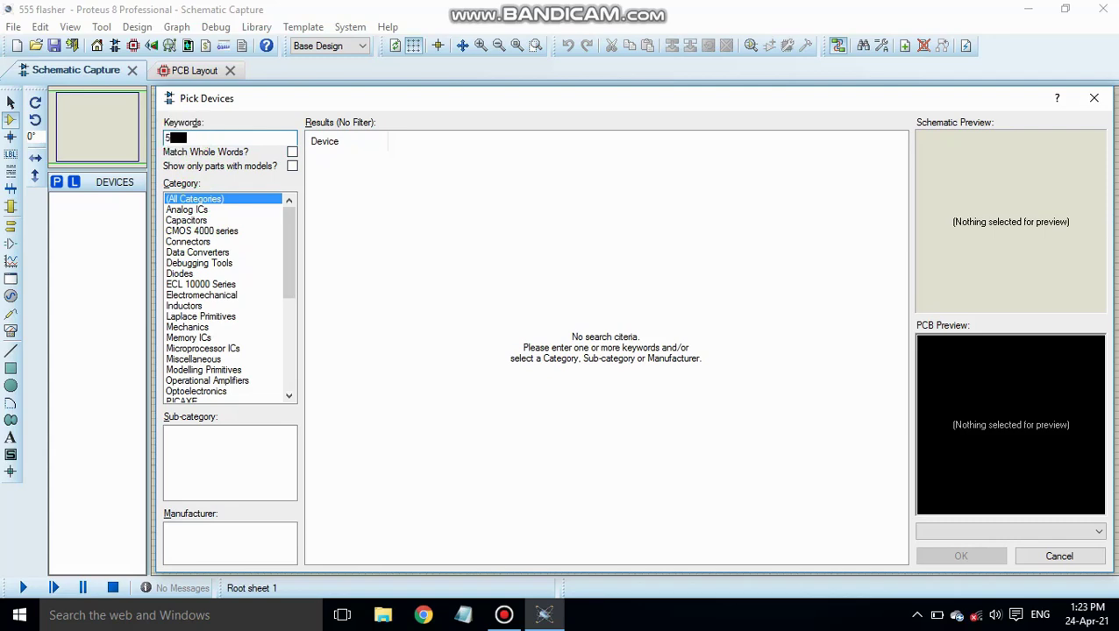
text(55)
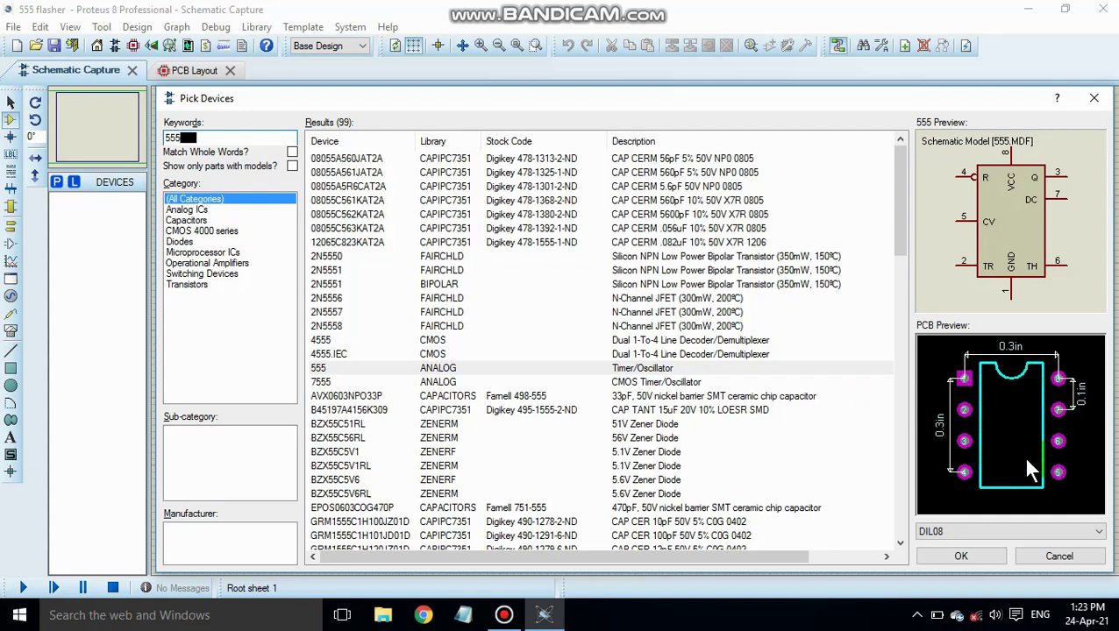
mouse_move(1014, 294)
mouse_down()
mouse_move(1015, 188)
mouse_move(990, 232)
mouse_move(1004, 226)
mouse_move(988, 294)
mouse_move(471, 373)
mouse_up()
mouse_move(406, 375)
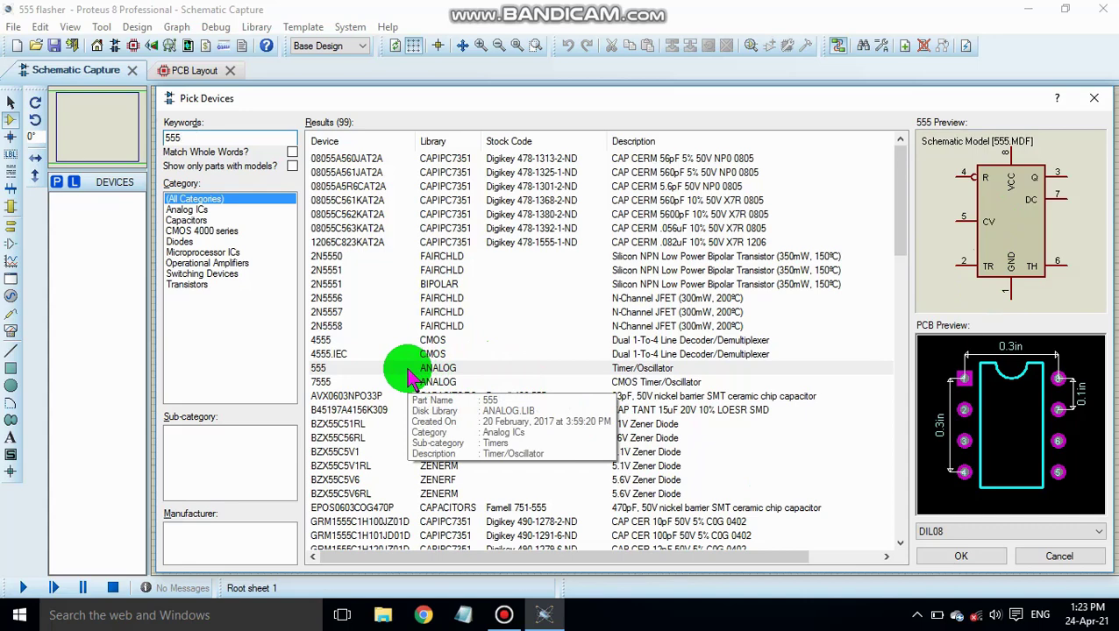
double_click(407, 374)
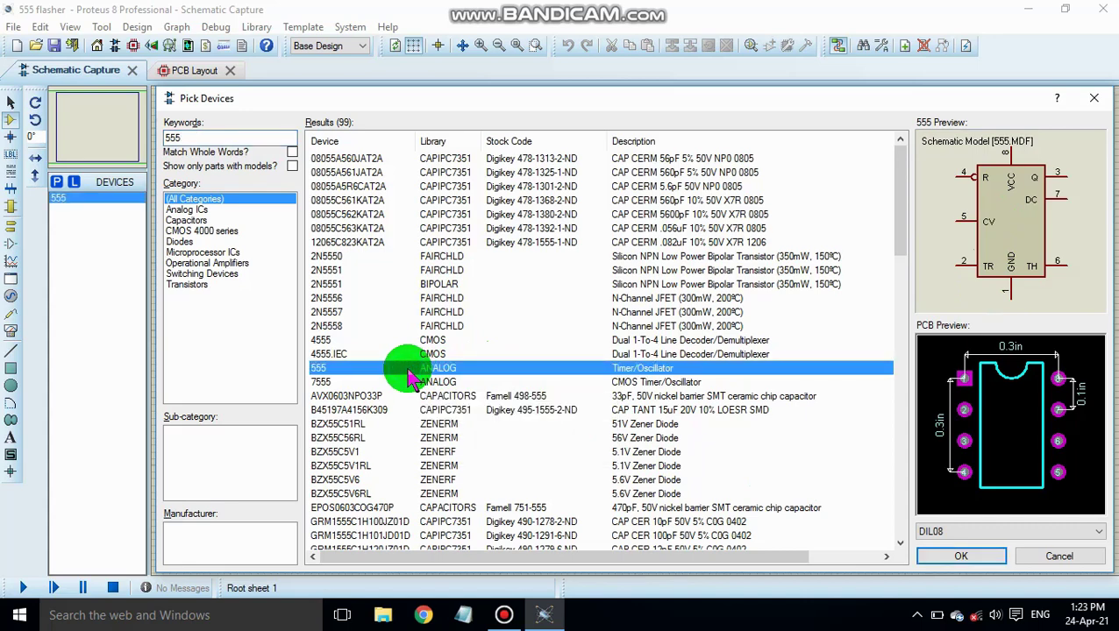
Step: Clear the 555 keyword and add the 100u 16V capacitor PCELEC100U16V180M from the Radial Electrolytic sub-category of Capacitors to the device list
double_click(187, 138)
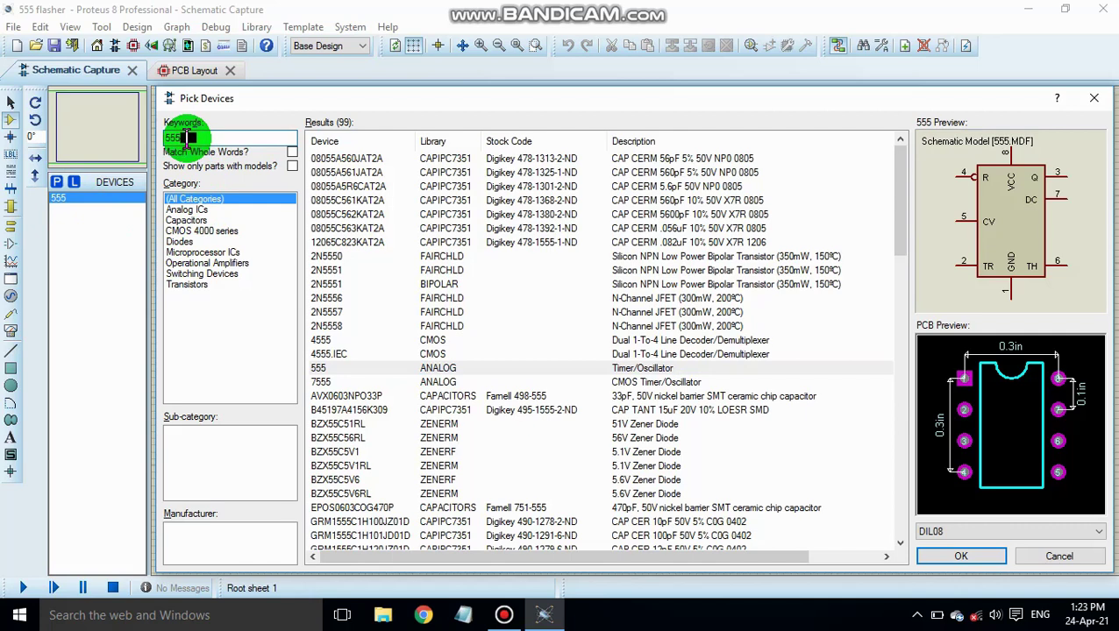
key(BackSpace)
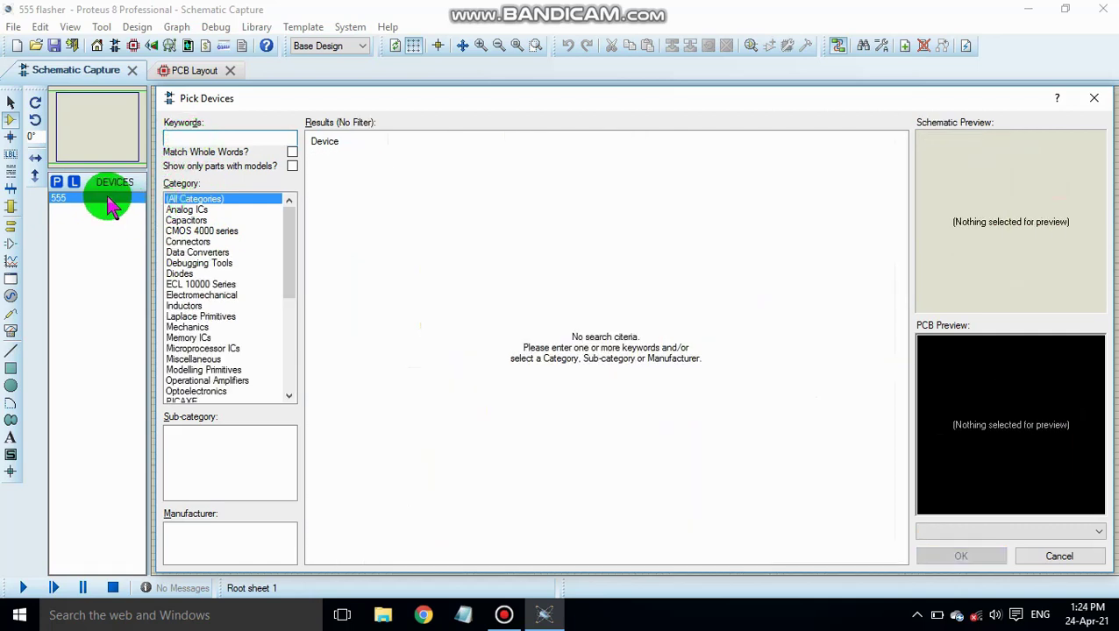
click(194, 221)
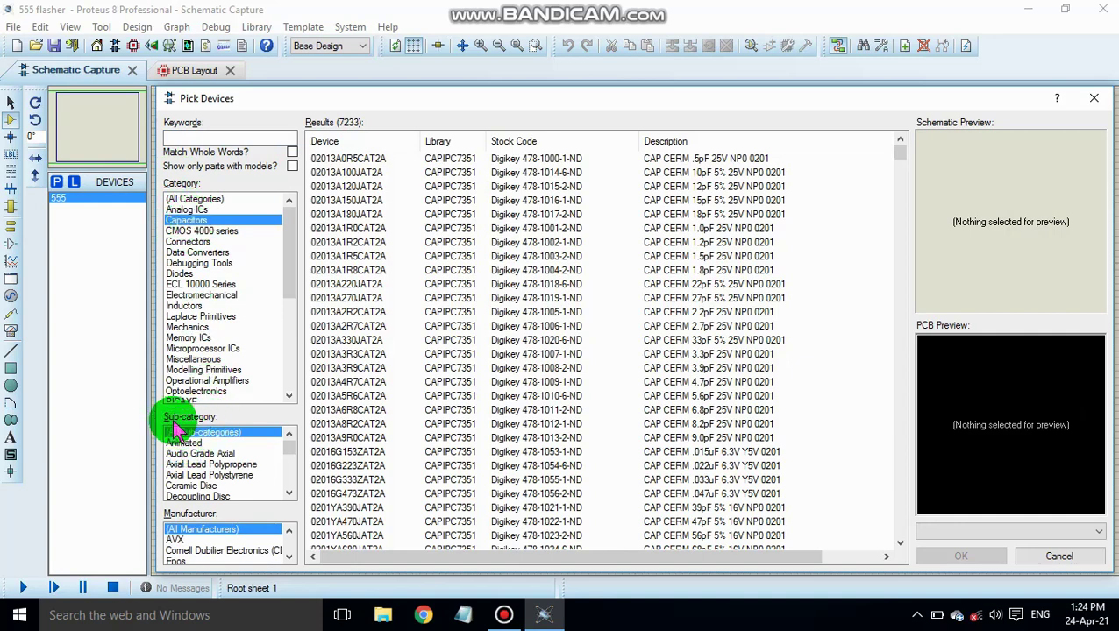
scroll(197, 473, down, 2)
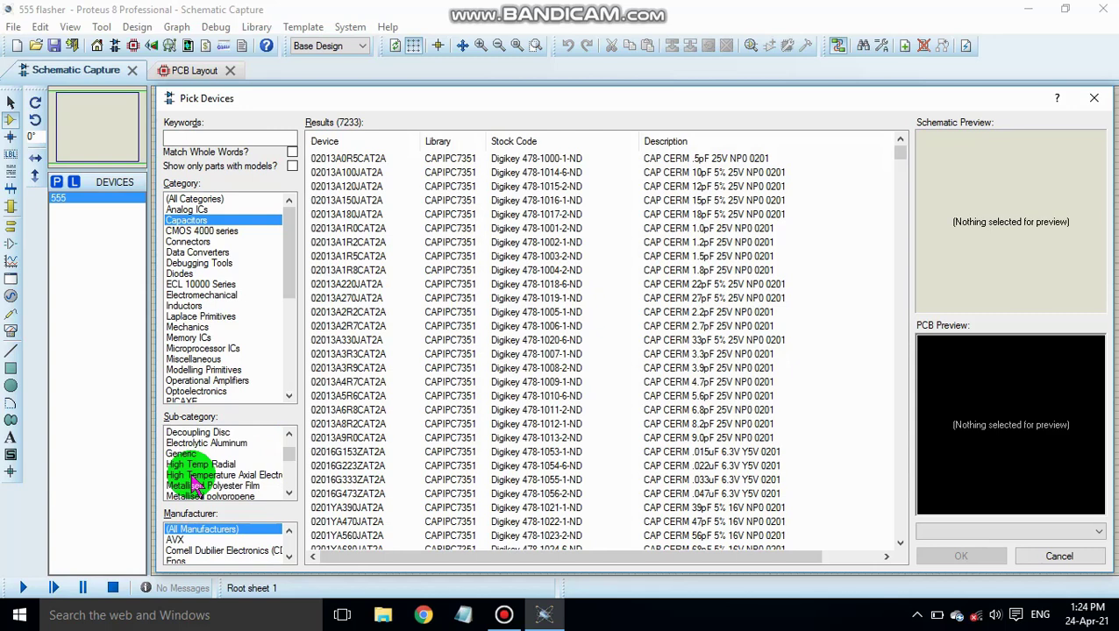
scroll(201, 482, down, 3)
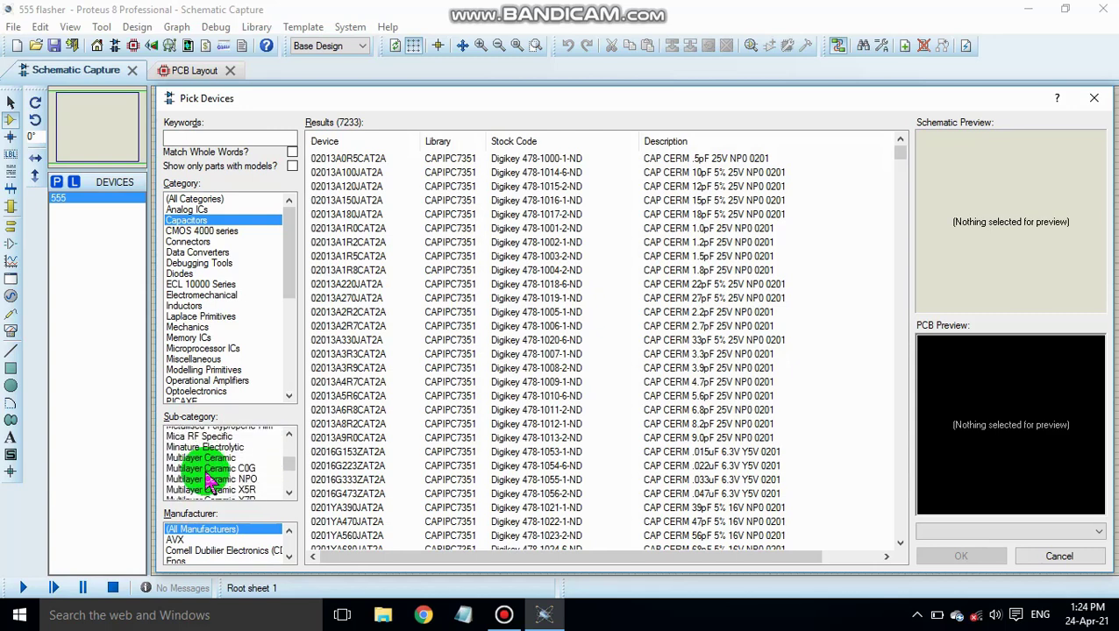
scroll(210, 480, down, 2)
scroll(210, 481, down, 3)
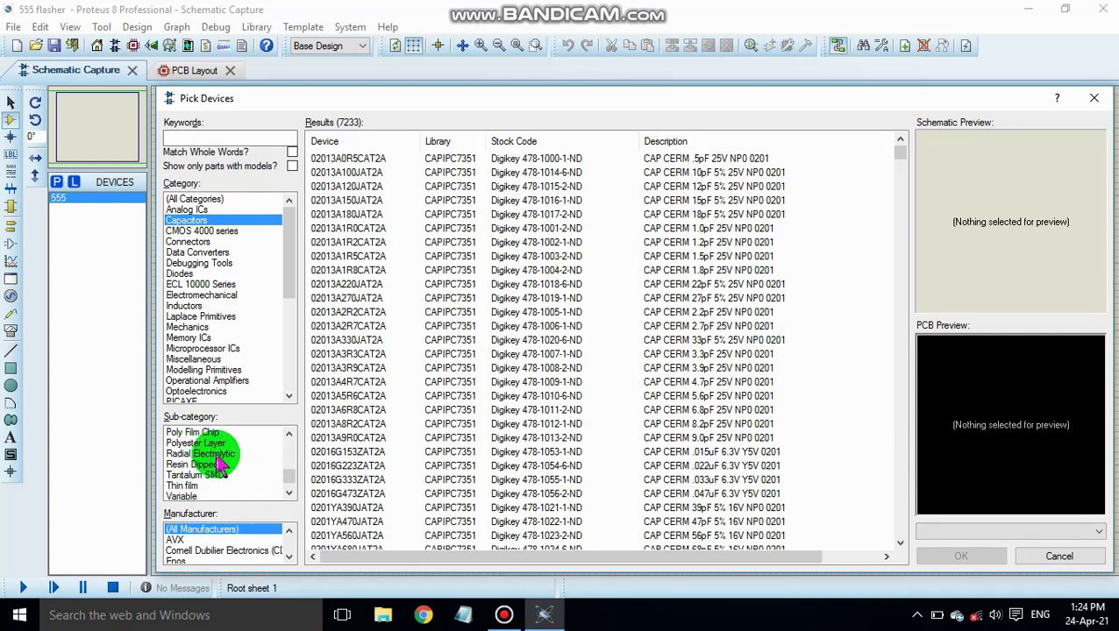
click(217, 457)
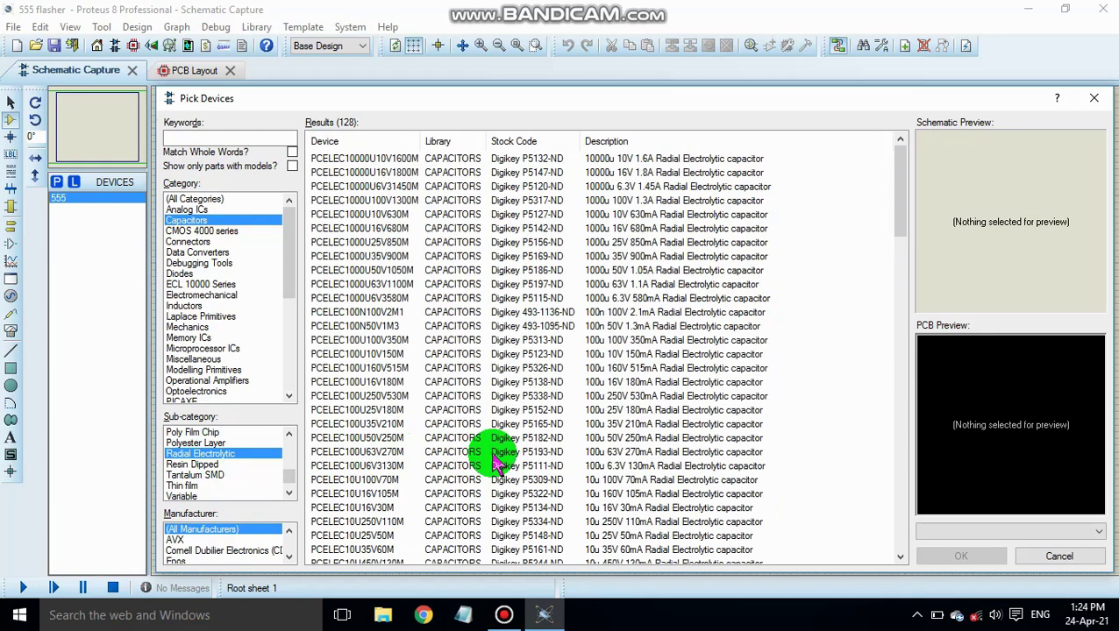
click(600, 387)
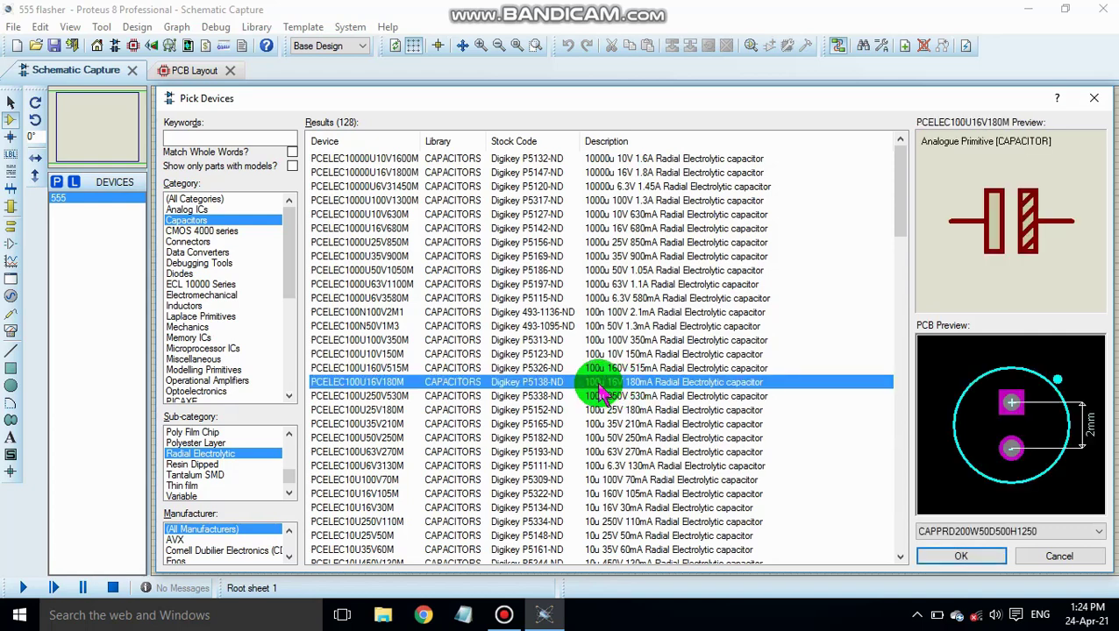
click(995, 227)
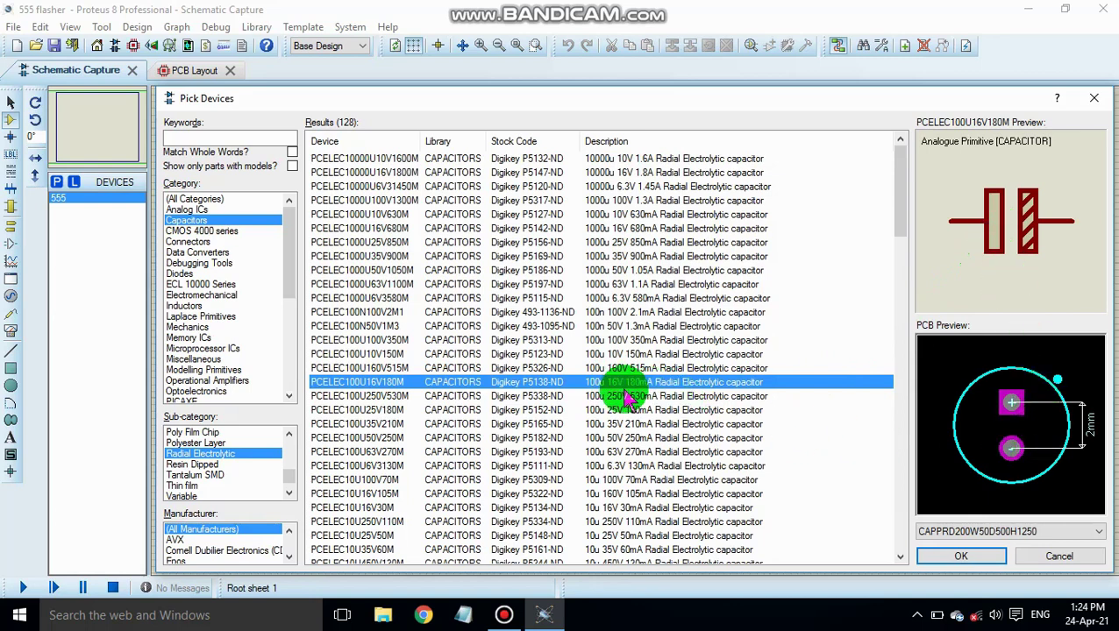
double_click(586, 386)
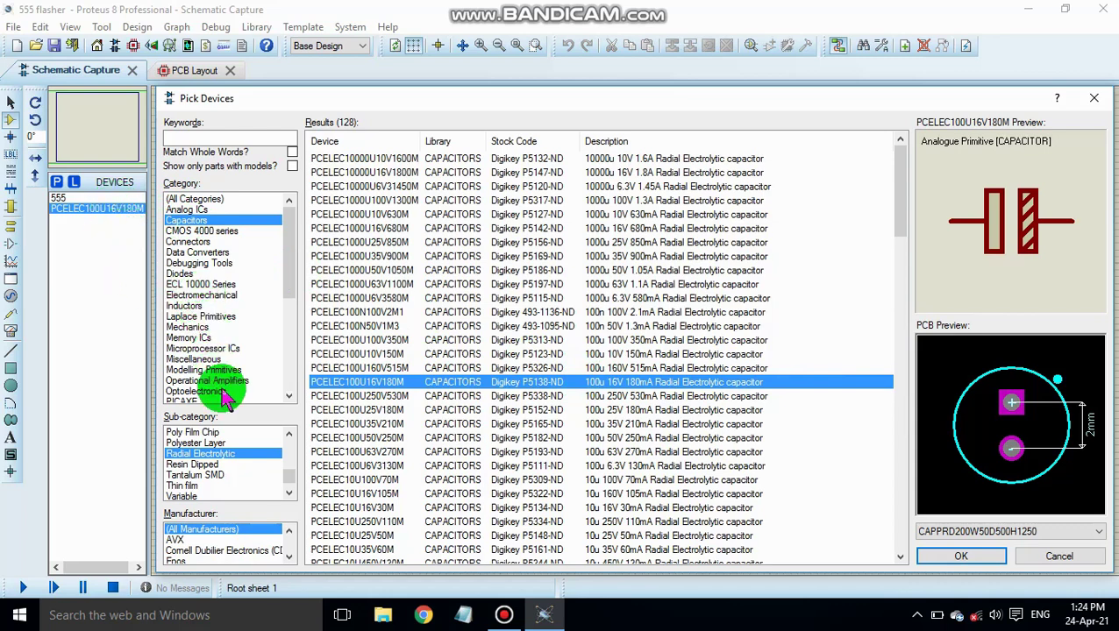
Step: Add the 15K resistor MINRES15K from the 0.6W Metal Film sub-category of Resistors to the device list
scroll(225, 387, down, 1)
scroll(223, 391, down, 2)
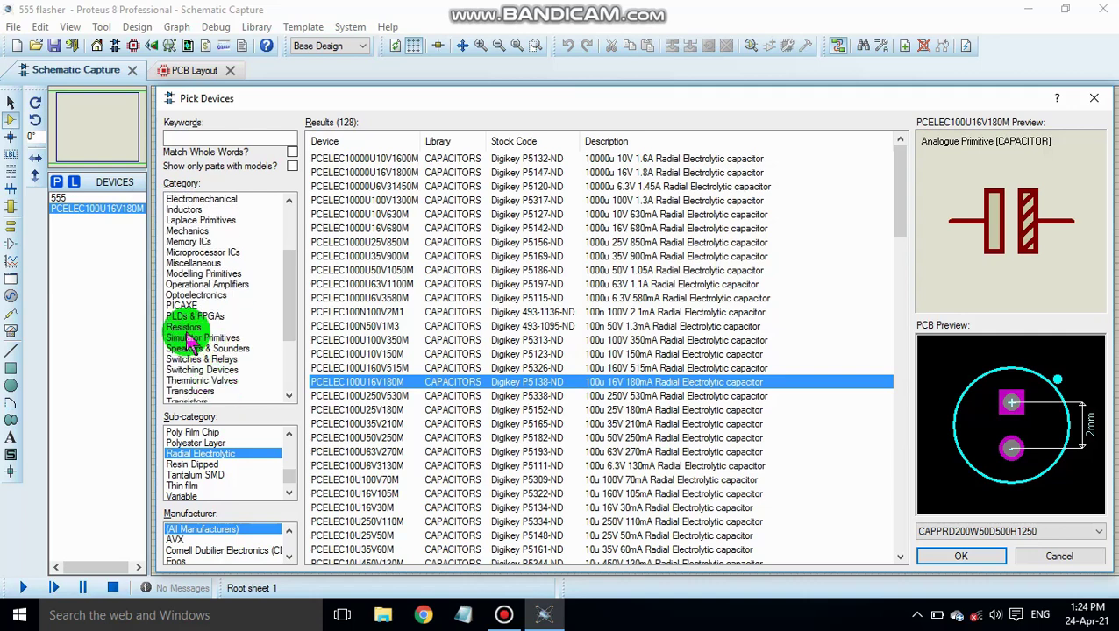
click(184, 328)
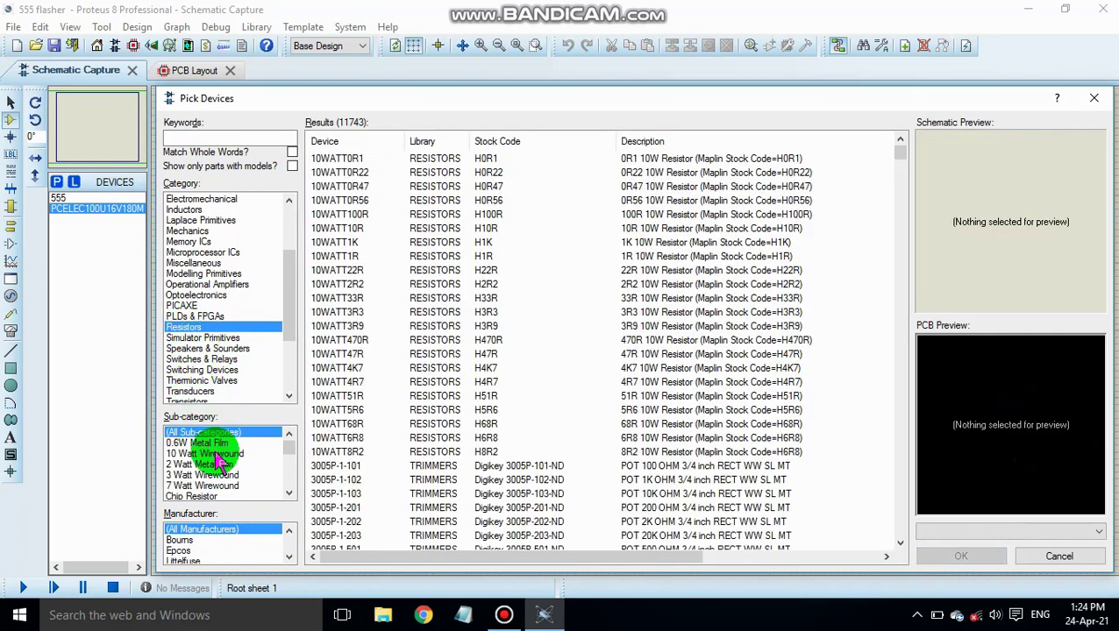
mouse_move(379, 333)
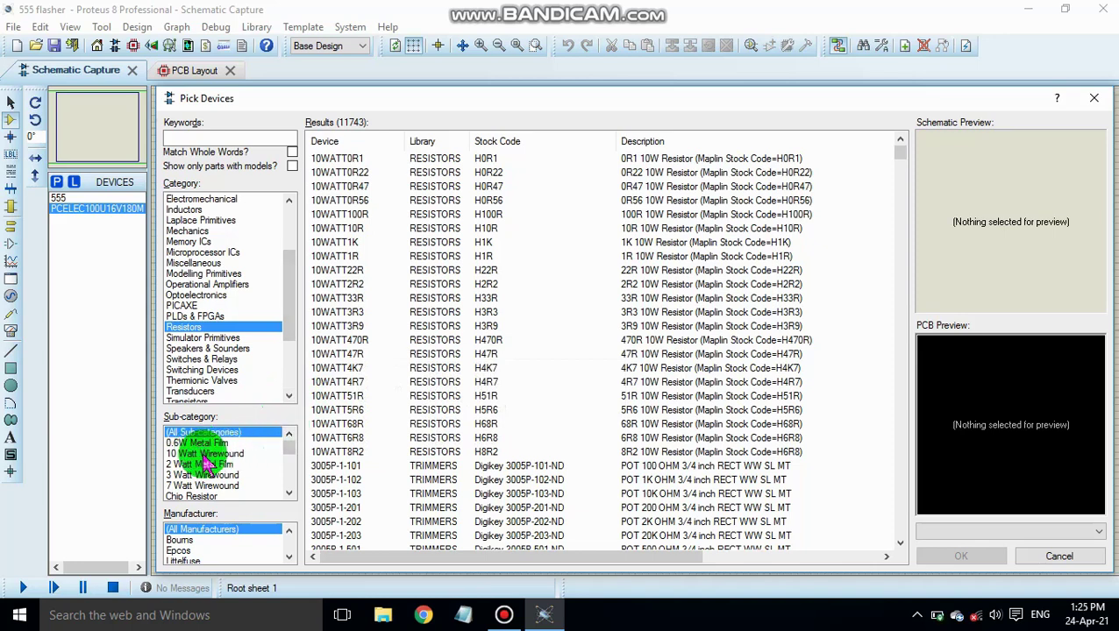
scroll(206, 464, down, 1)
scroll(206, 467, down, 6)
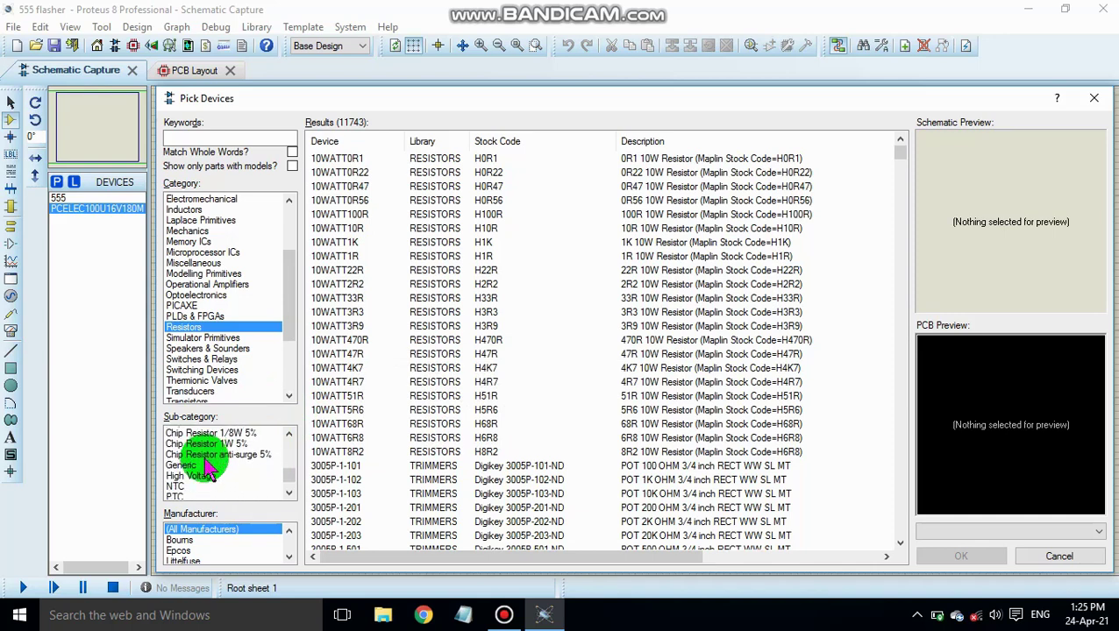
scroll(205, 464, up, 3)
scroll(198, 459, down, 3)
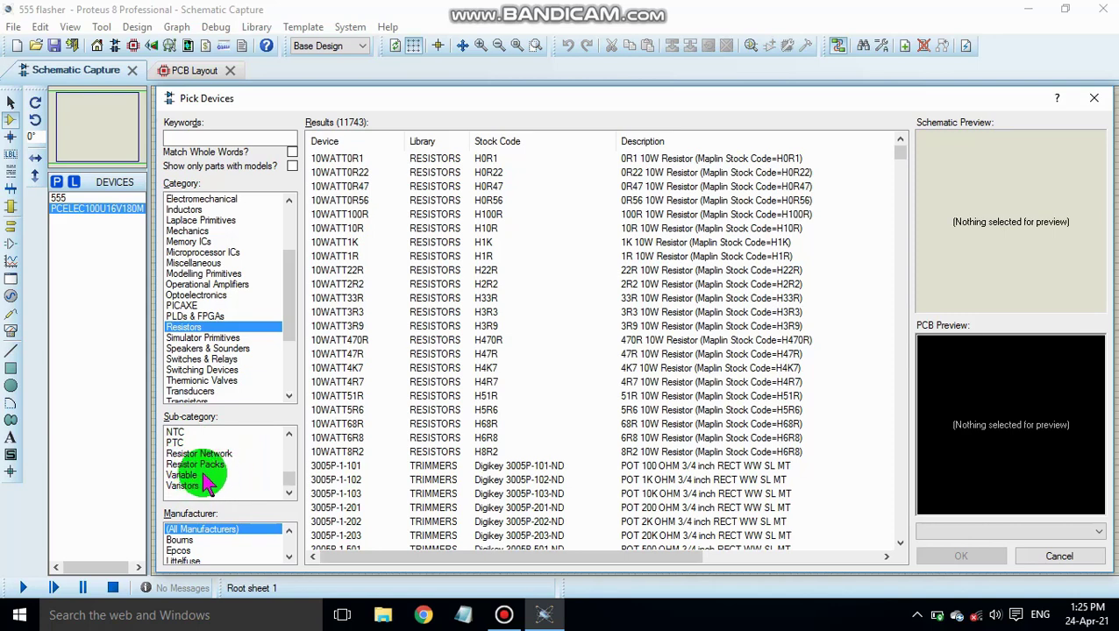
scroll(207, 483, up, 4)
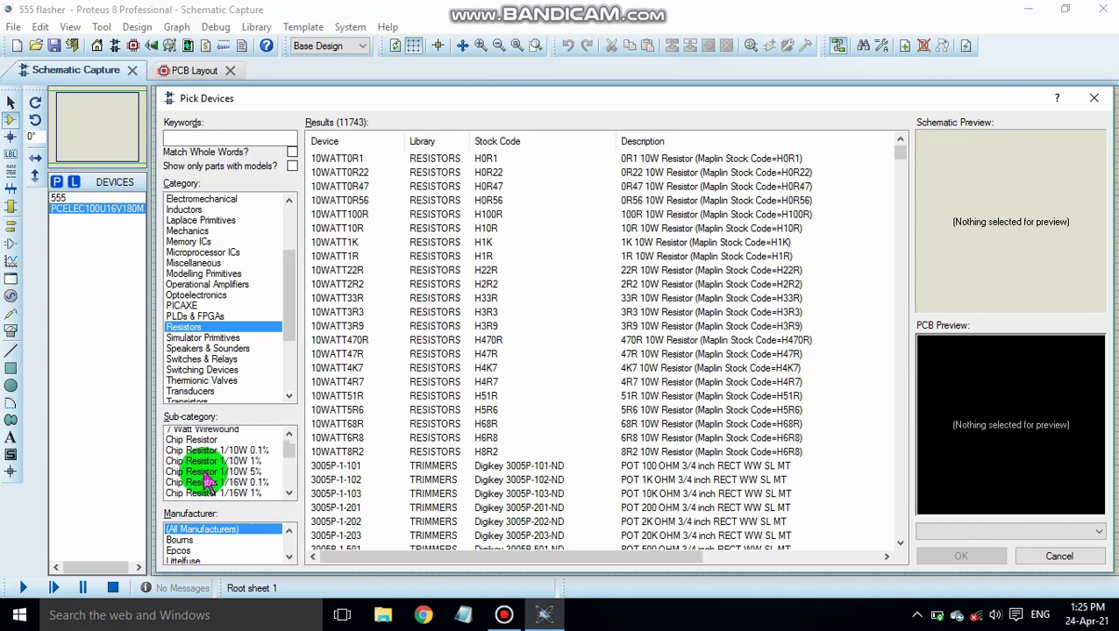
scroll(207, 482, up, 2)
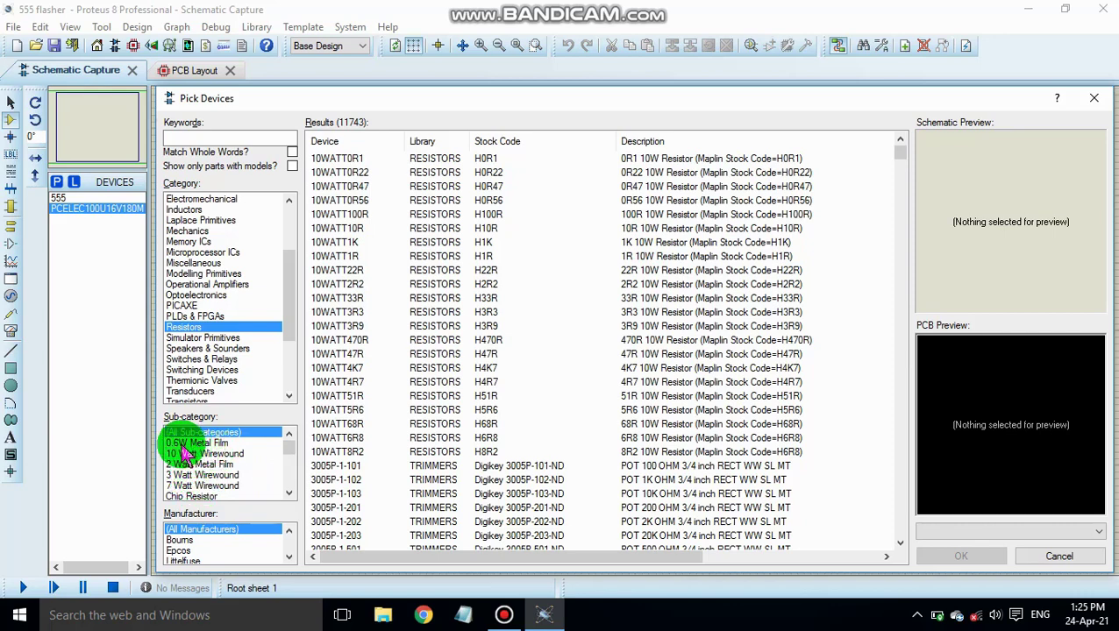
click(235, 444)
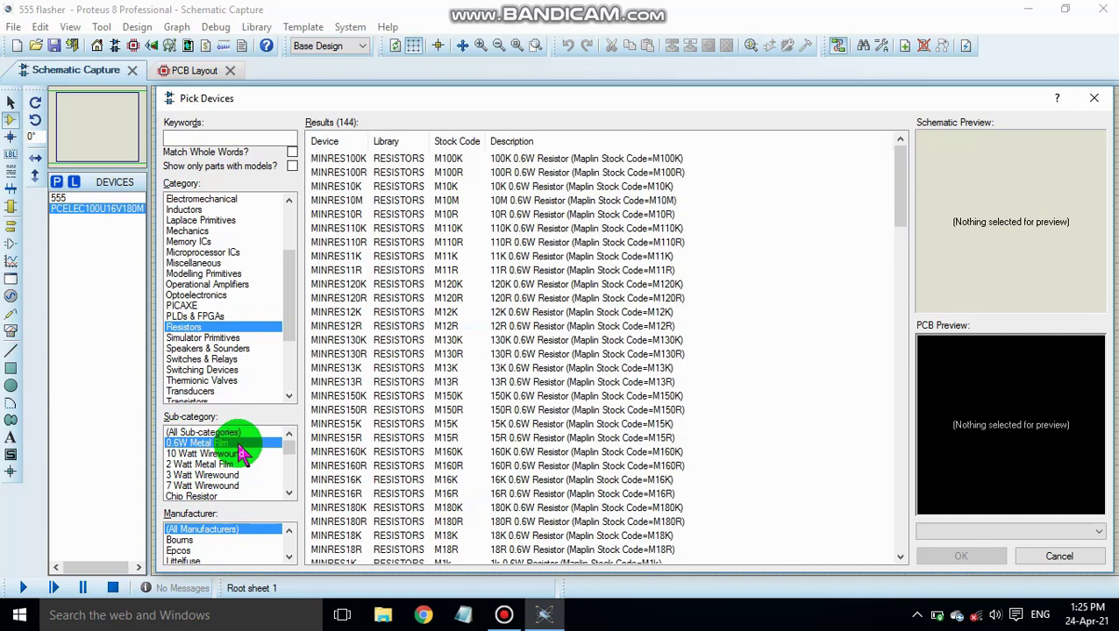
double_click(449, 433)
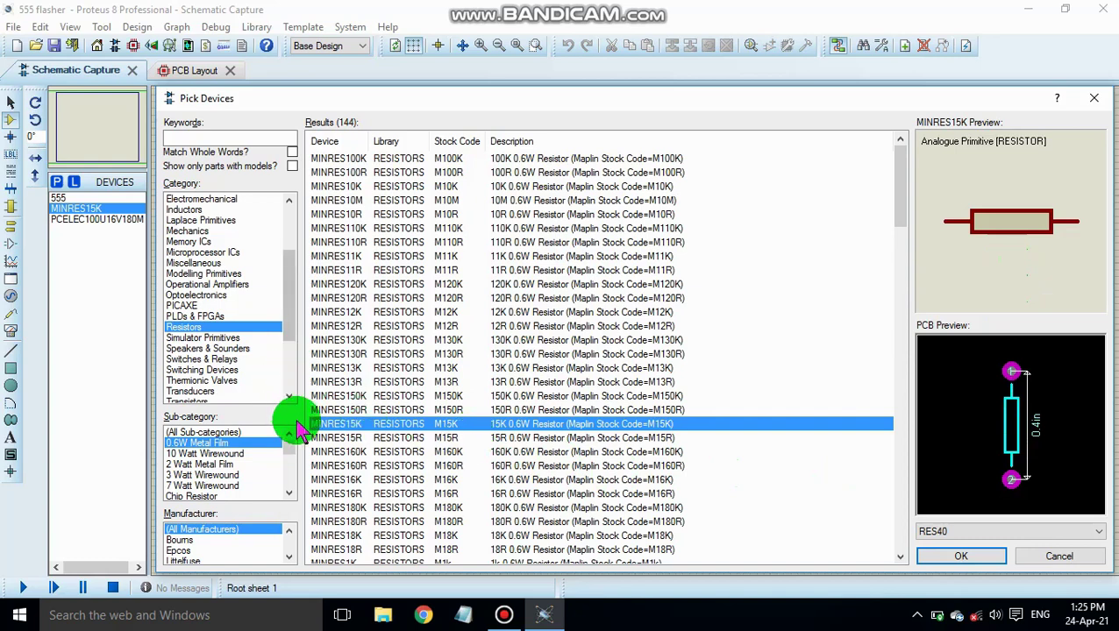
click(31, 224)
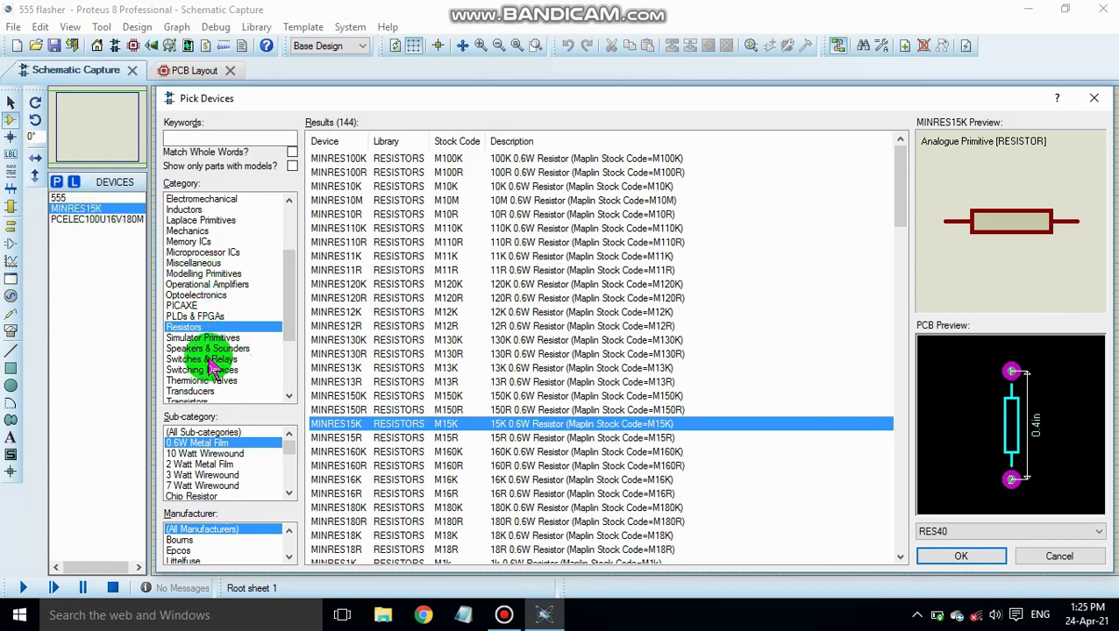
Step: Add the animated red/yellow bi-colour LED-BIRY from the LEDs sub-category of Optoelectronics to the device list
click(184, 296)
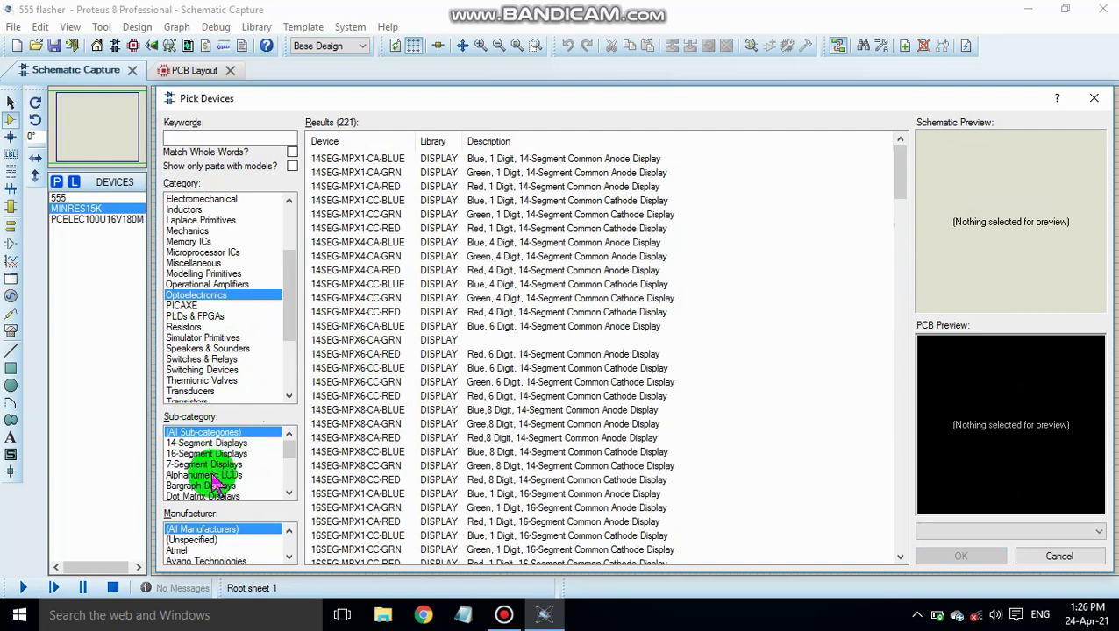
scroll(215, 482, down, 2)
scroll(215, 483, up, 2)
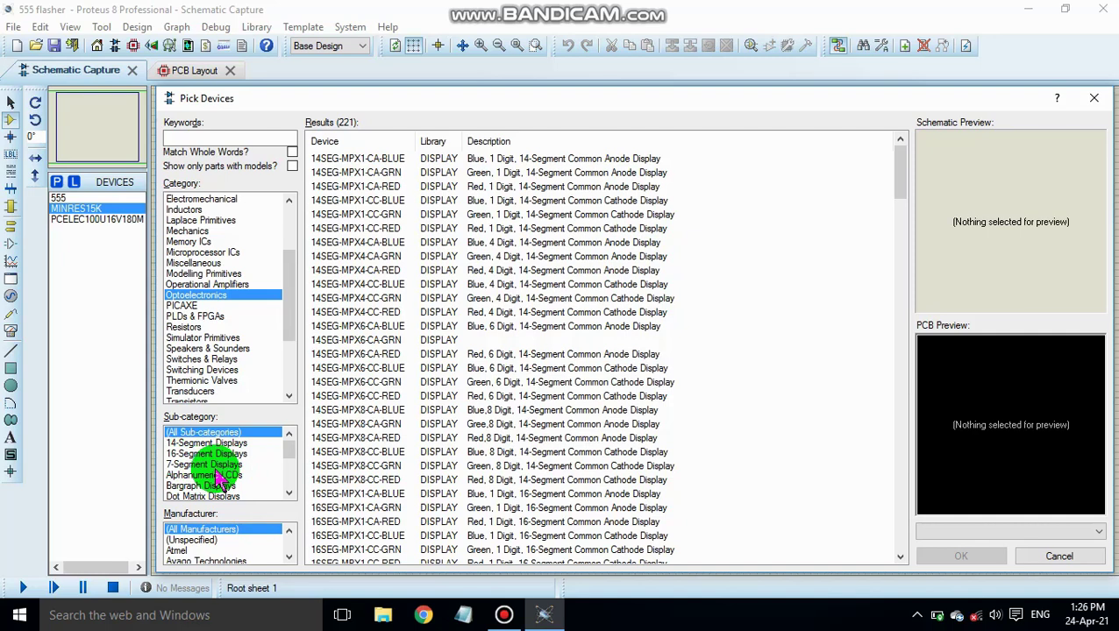
scroll(219, 480, down, 2)
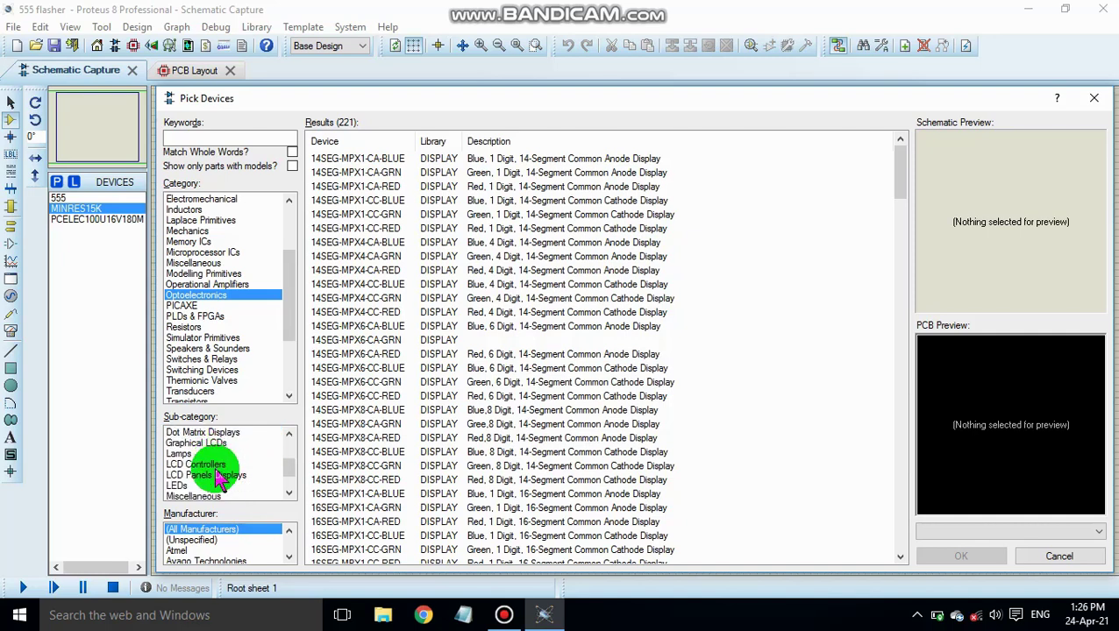
scroll(204, 496, down, 1)
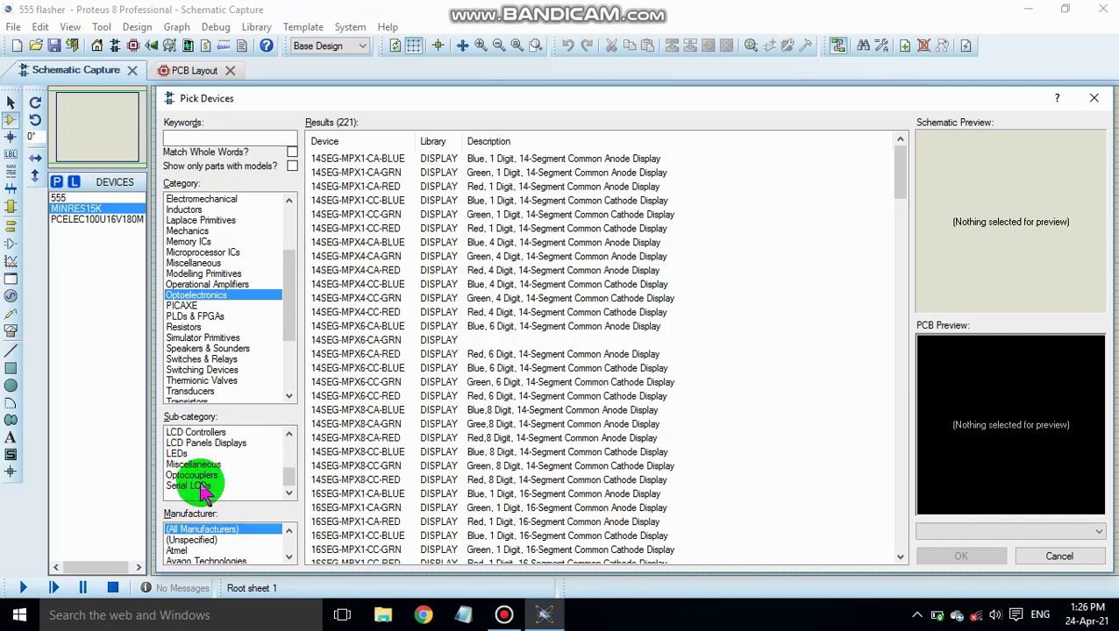
click(184, 455)
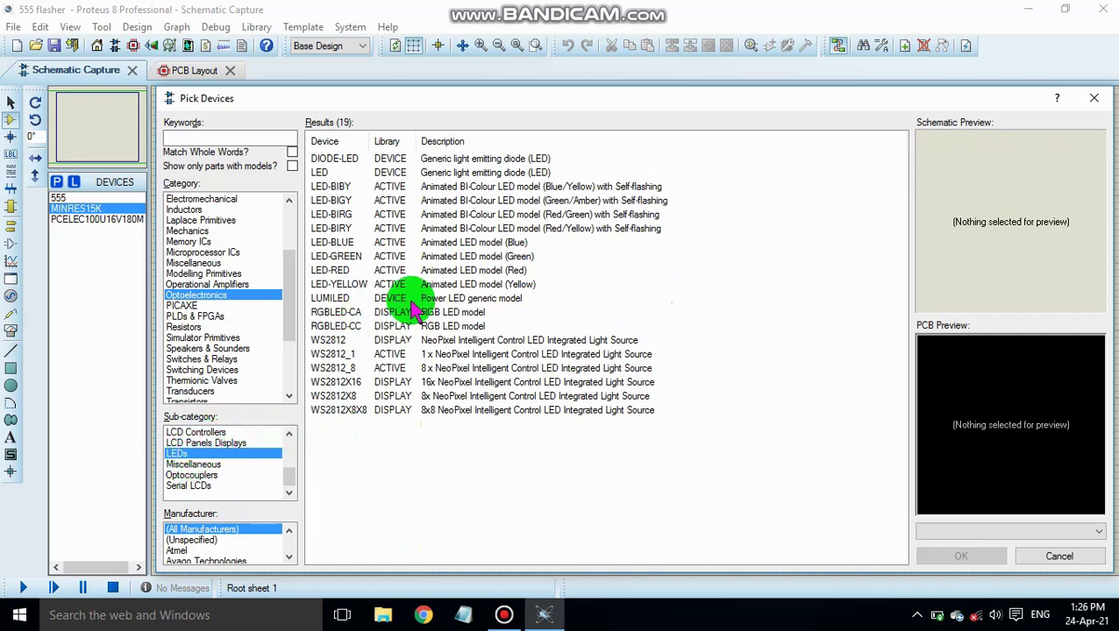
click(537, 230)
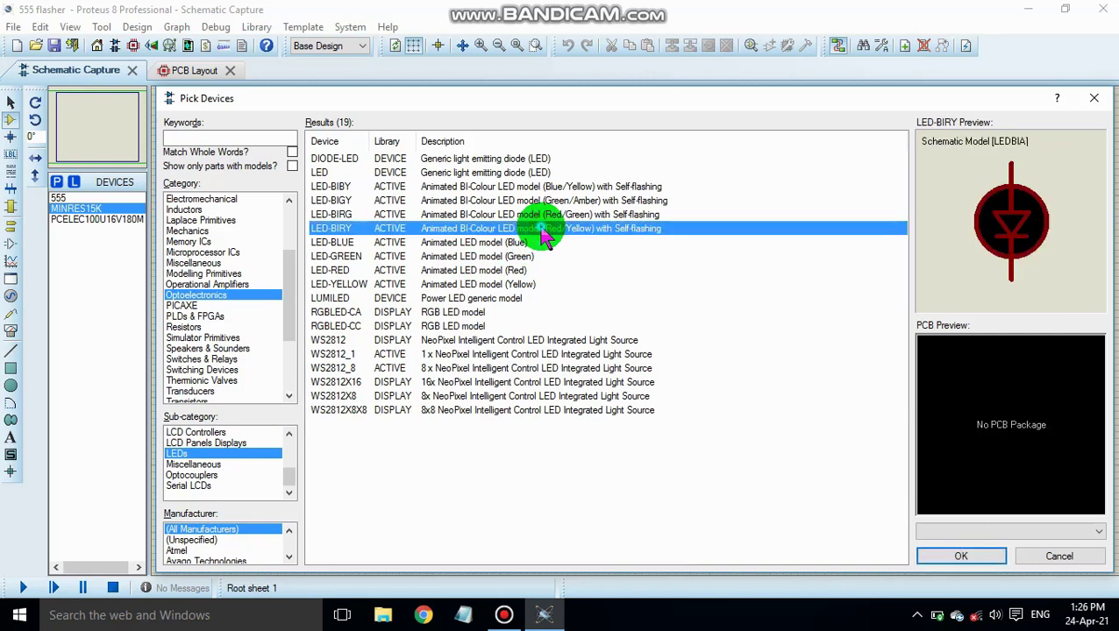
double_click(542, 230)
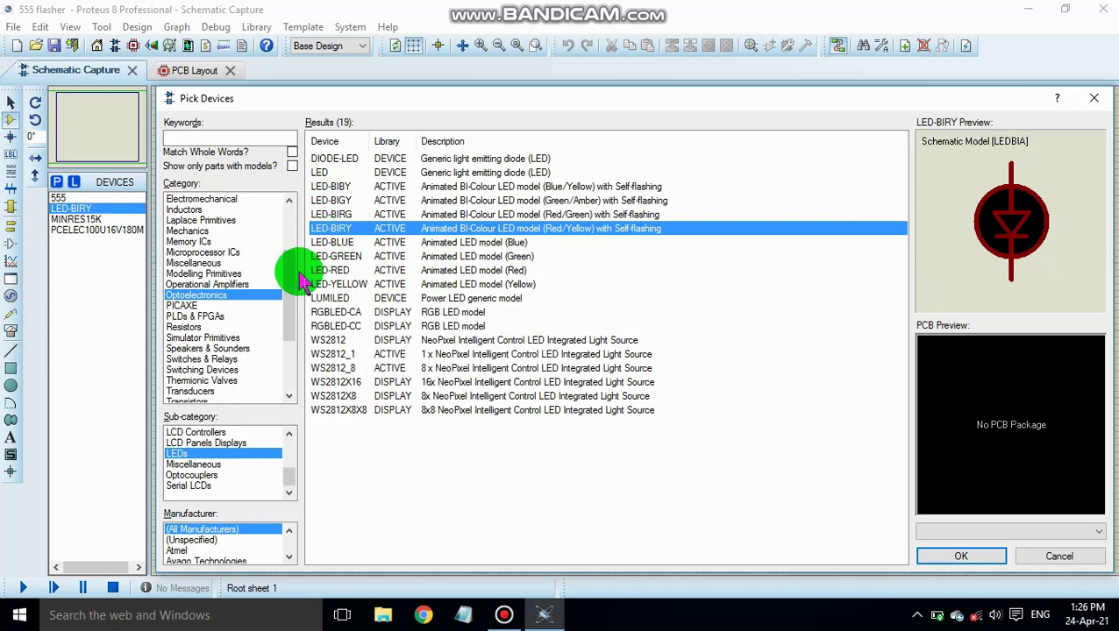
Step: Search the device library for battery, add the BATTERY DC Voltage Source from the ACTIVE library, and close the device picker
click(193, 138)
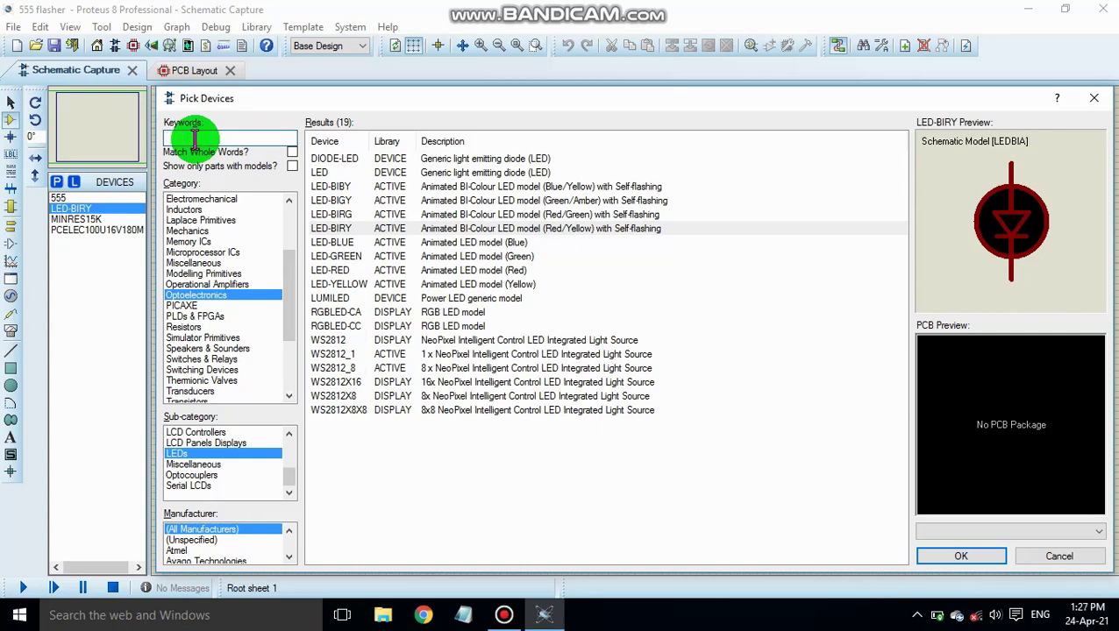
text(batte)
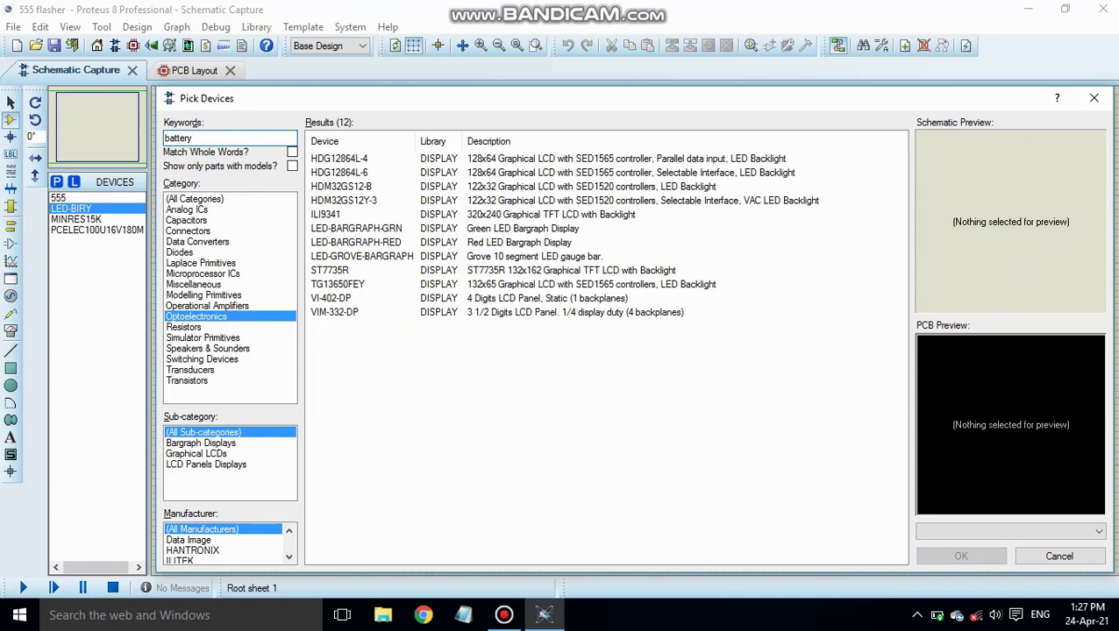
text(ry)
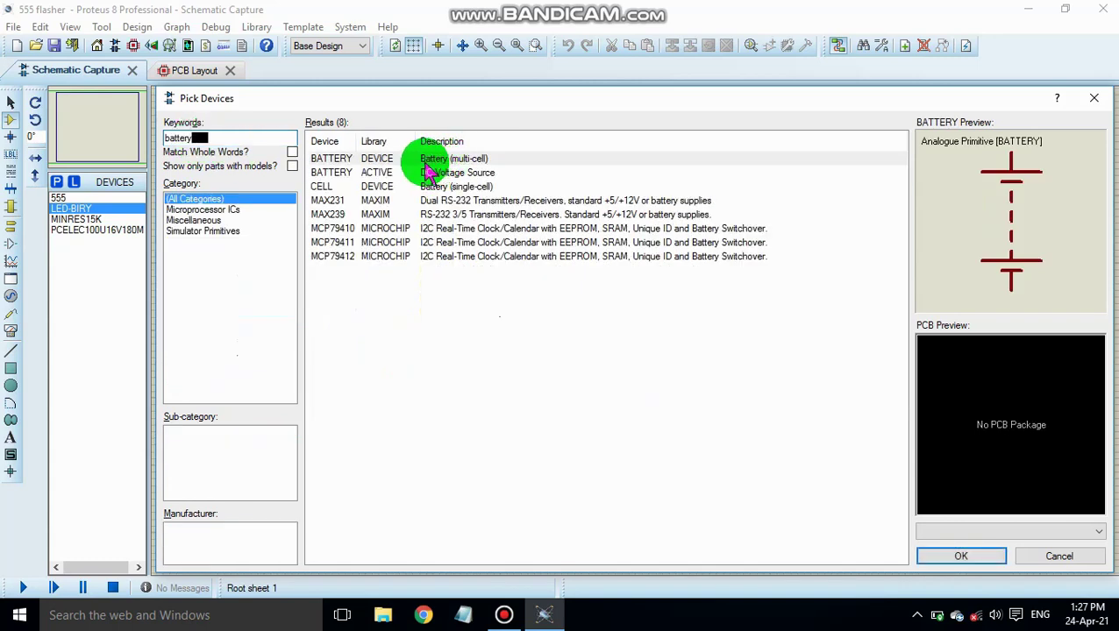
click(388, 174)
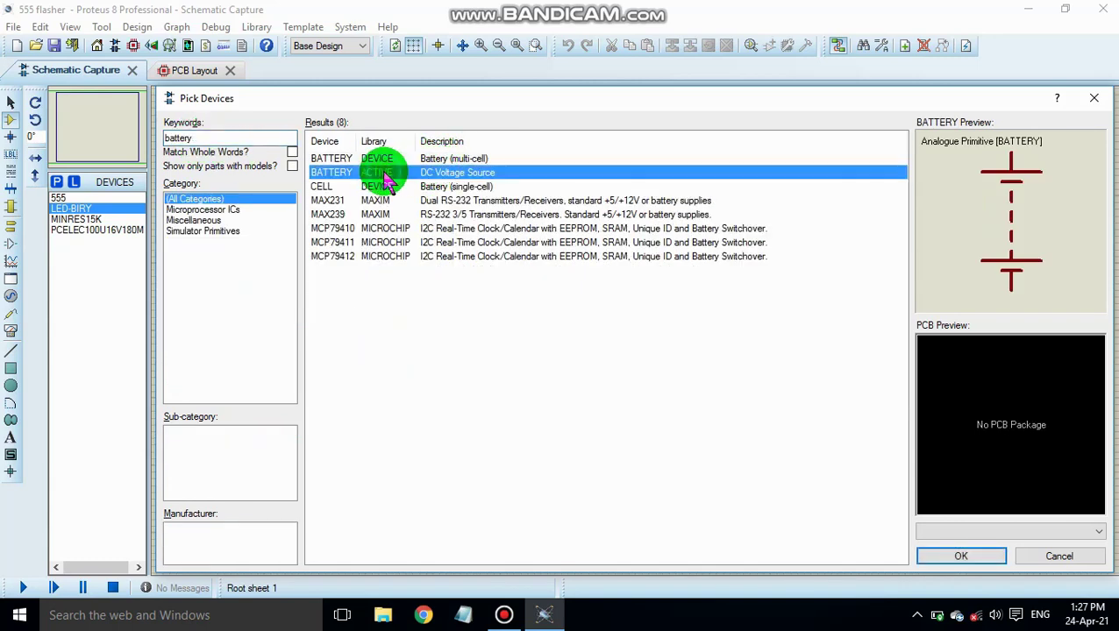
double_click(389, 174)
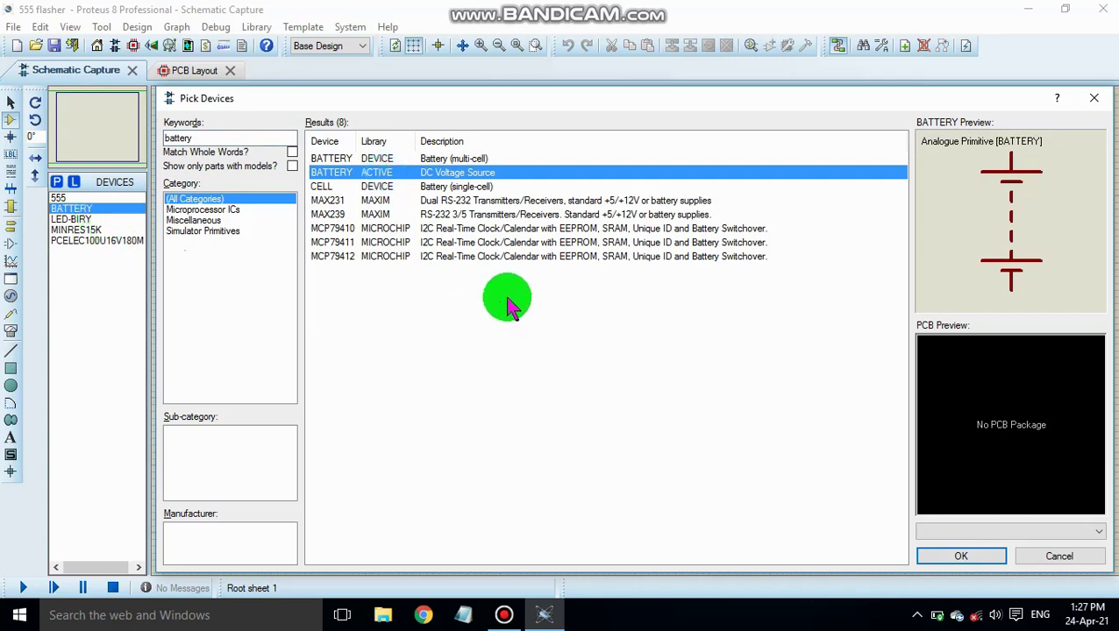
click(1093, 100)
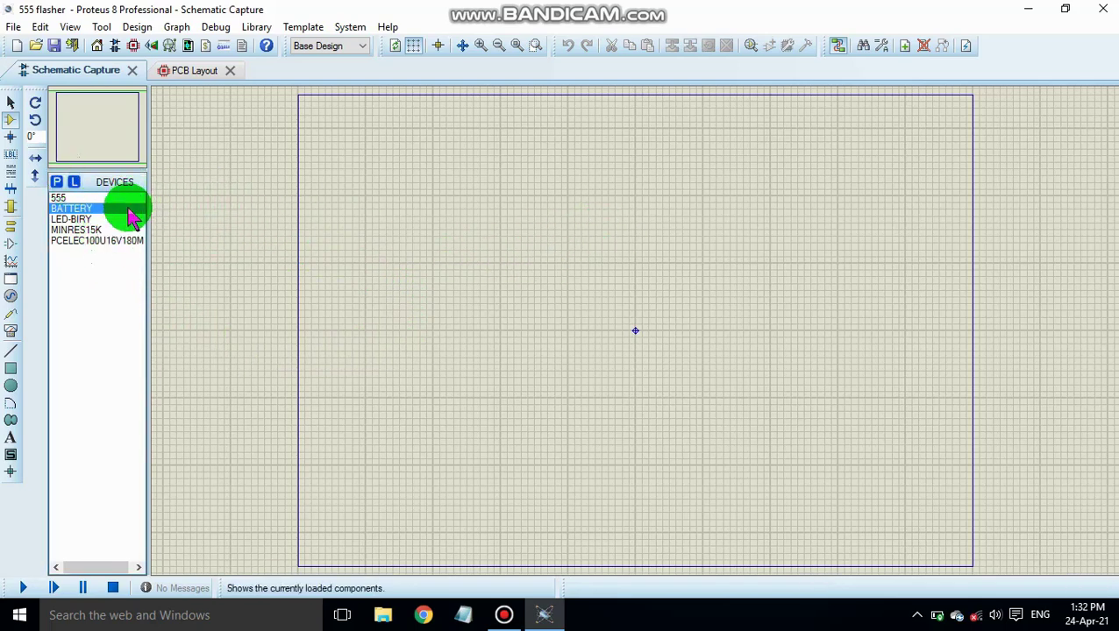
Step: Place the 555 timer in the upper middle of the schematic sheet
click(63, 200)
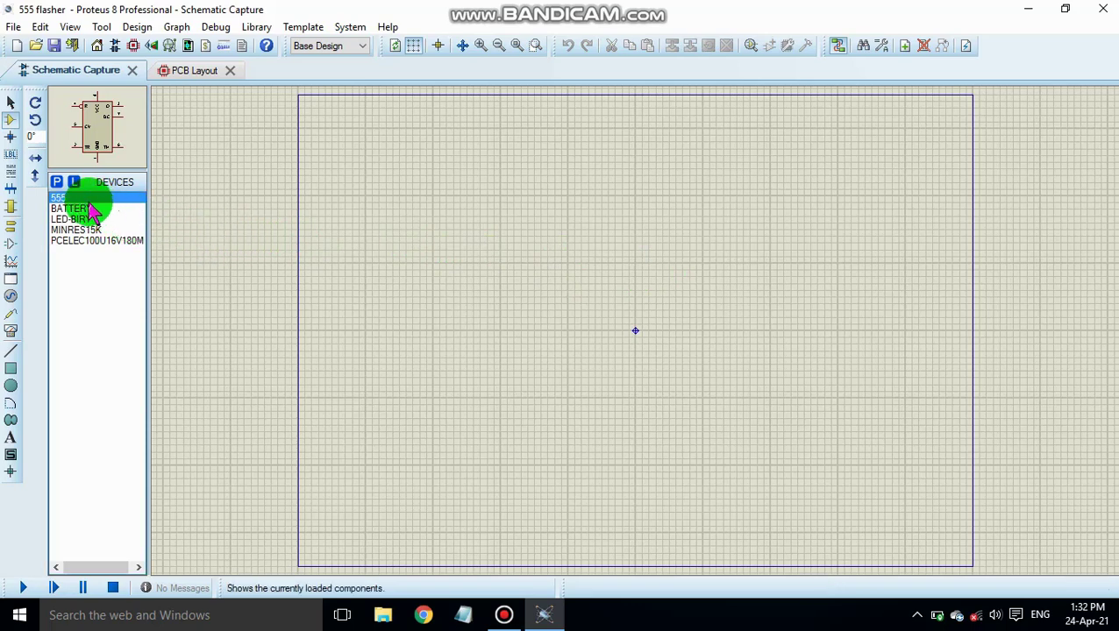
drag(87, 196, 610, 224)
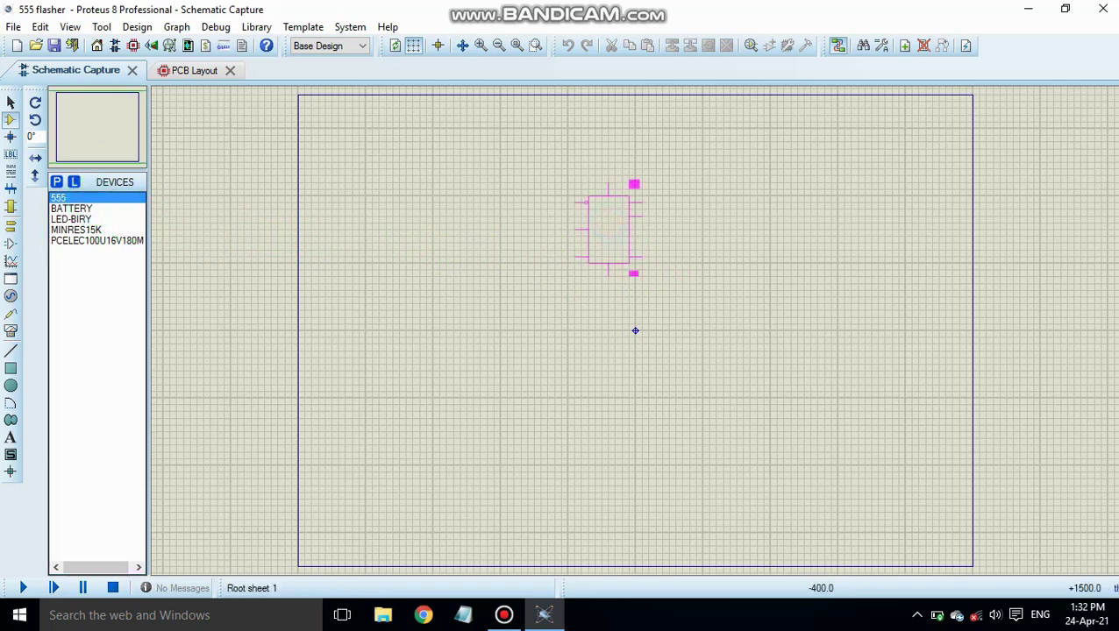
scroll(636, 331, up, 1)
scroll(665, 483, up, 1)
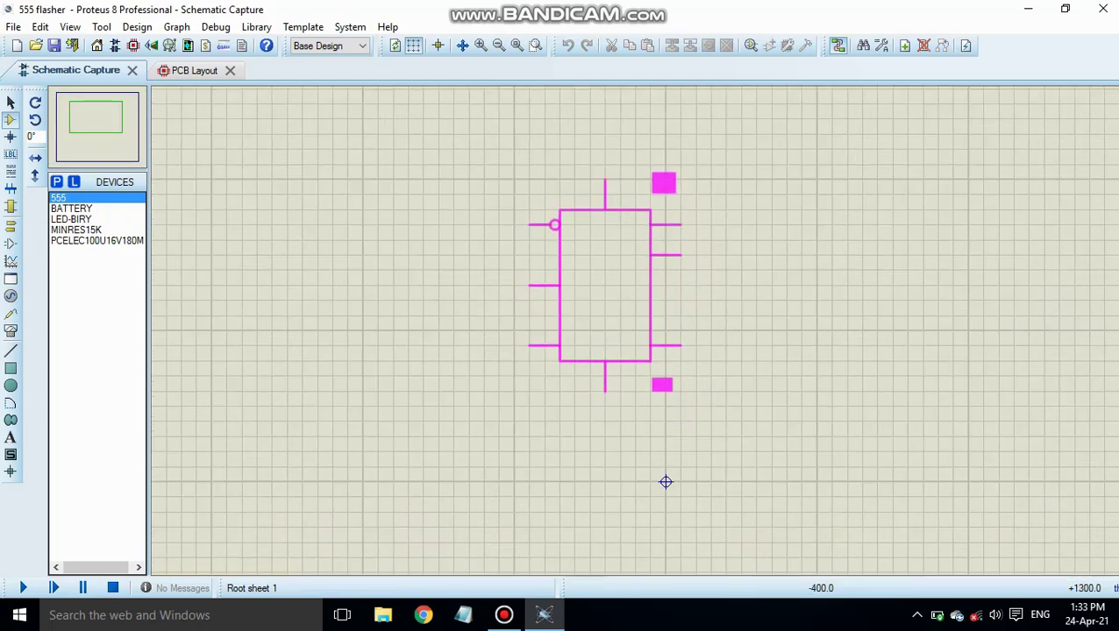
scroll(666, 482, up, 1)
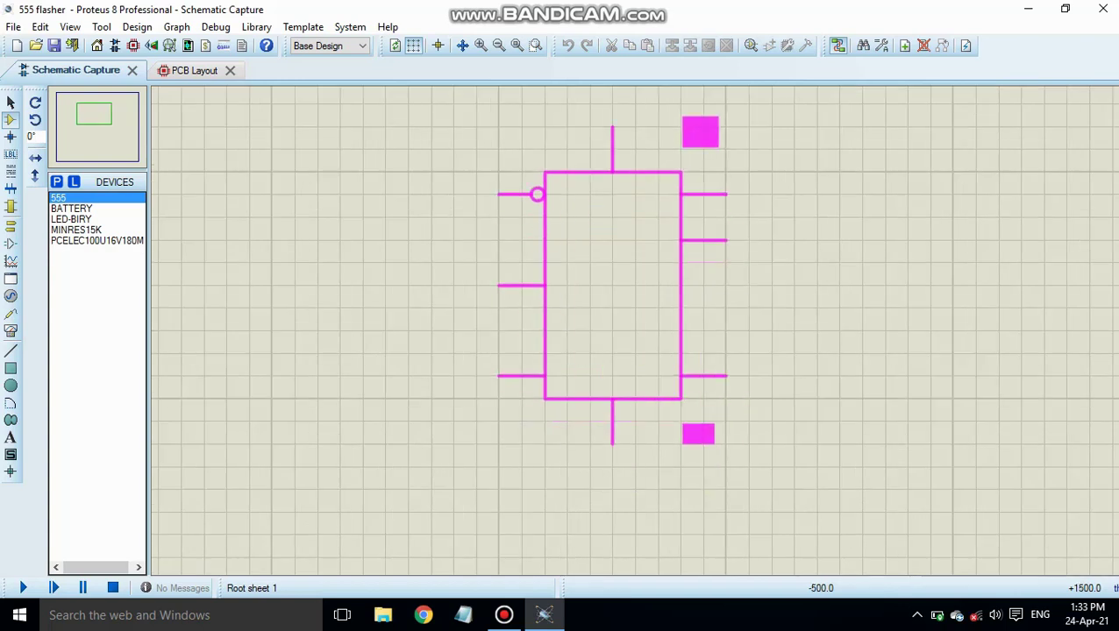
click(600, 294)
scroll(604, 302, down, 2)
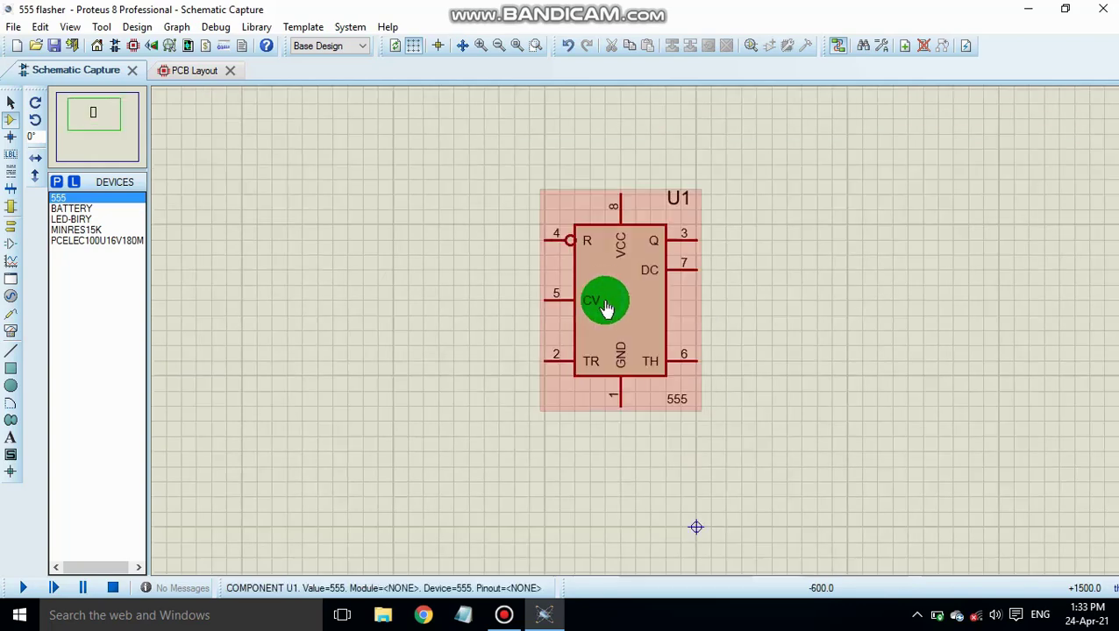
click(721, 325)
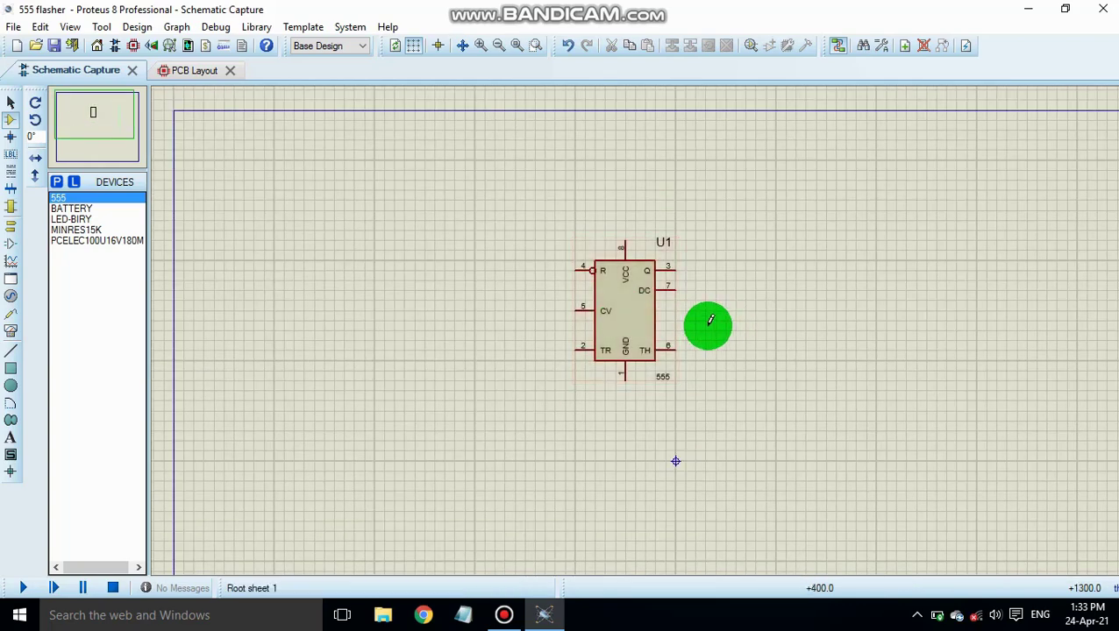
Step: Place the LED-BIRY on the schematic to the right of the 555, slightly below its pin 6
scroll(701, 317, up, 2)
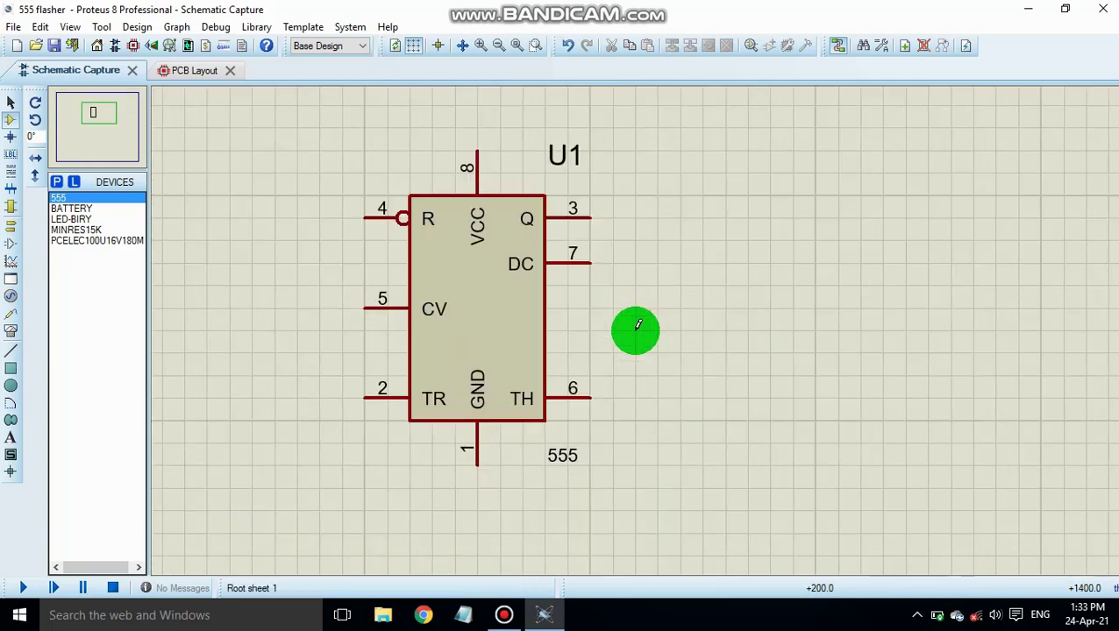
scroll(639, 326, up, 1)
scroll(638, 325, down, 2)
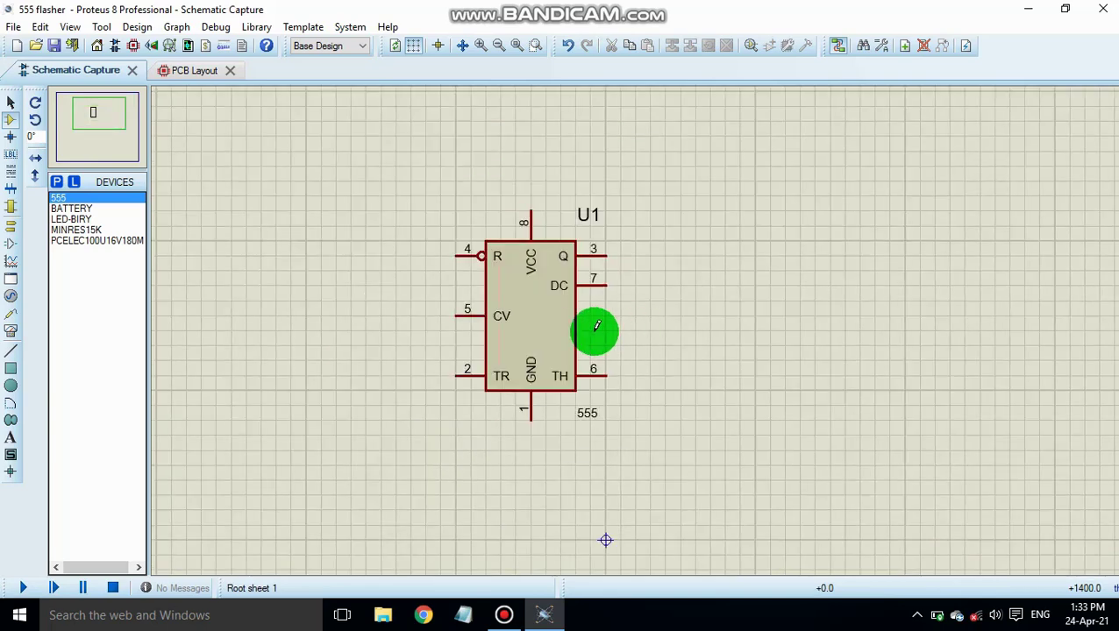
scroll(596, 331, down, 2)
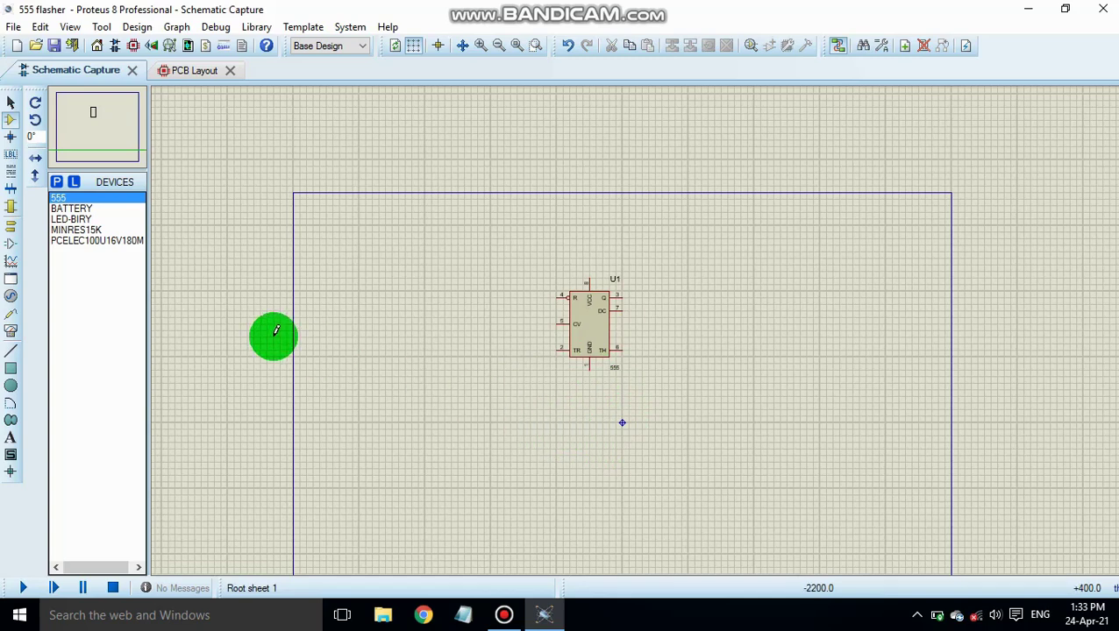
click(85, 219)
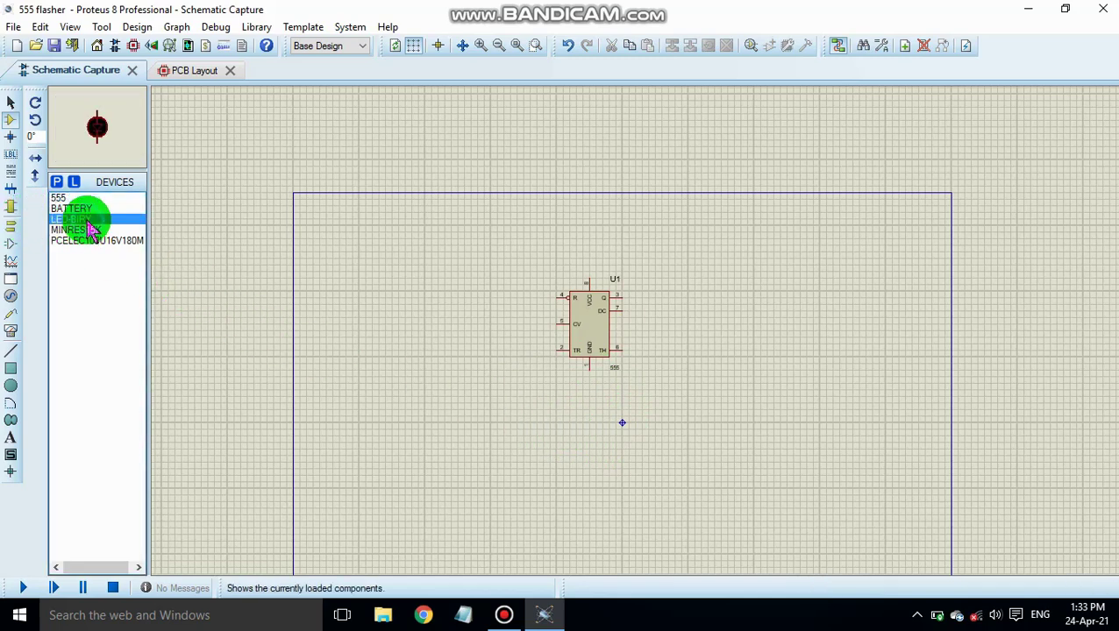
click(712, 333)
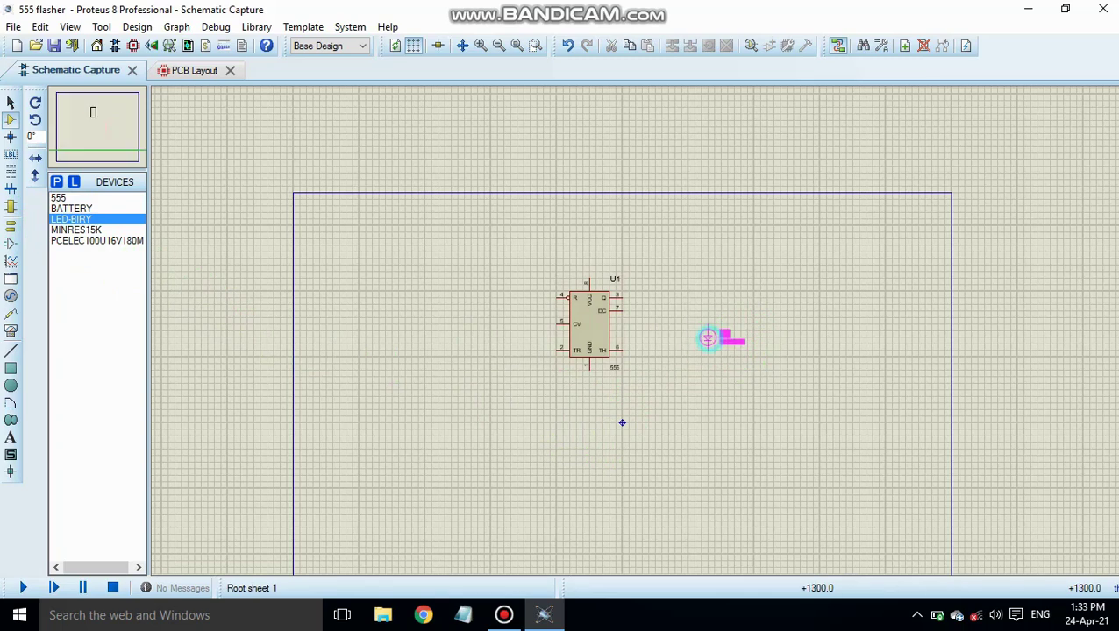
click(733, 370)
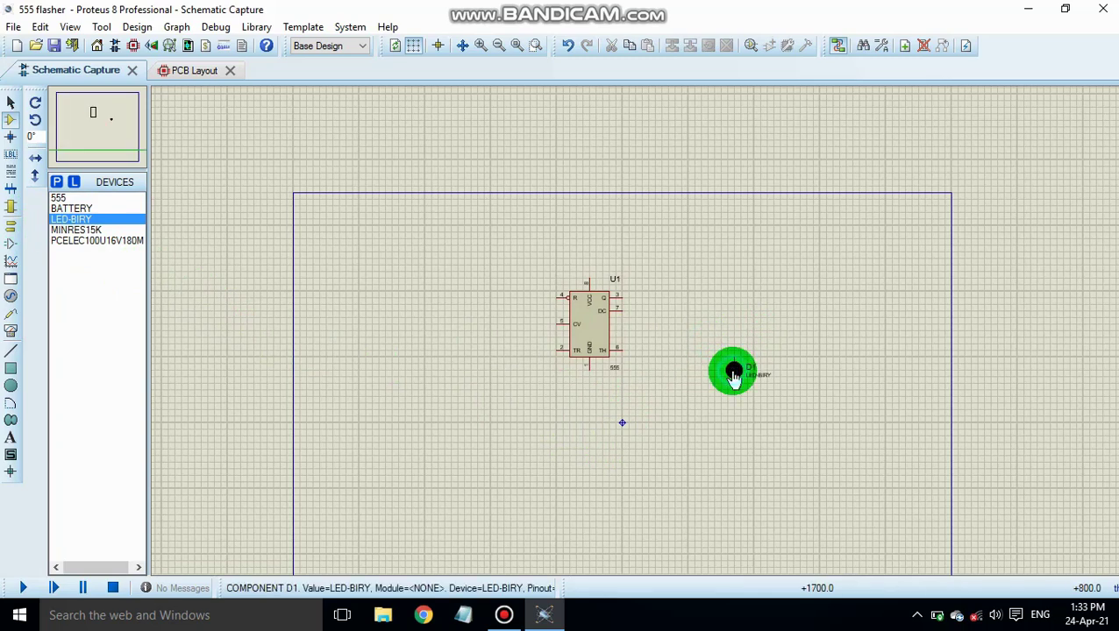
scroll(634, 327, up, 2)
scroll(580, 304, down, 2)
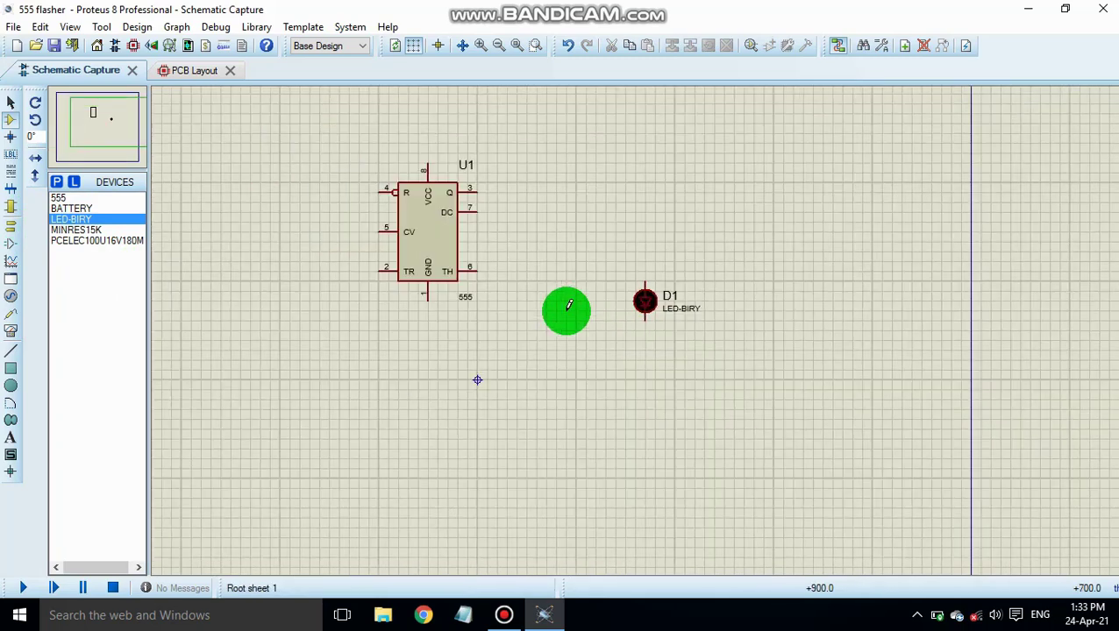
Step: Place the 100U capacitor PCELEC100U16V180M to the left of the 555, near its TR pin
click(109, 242)
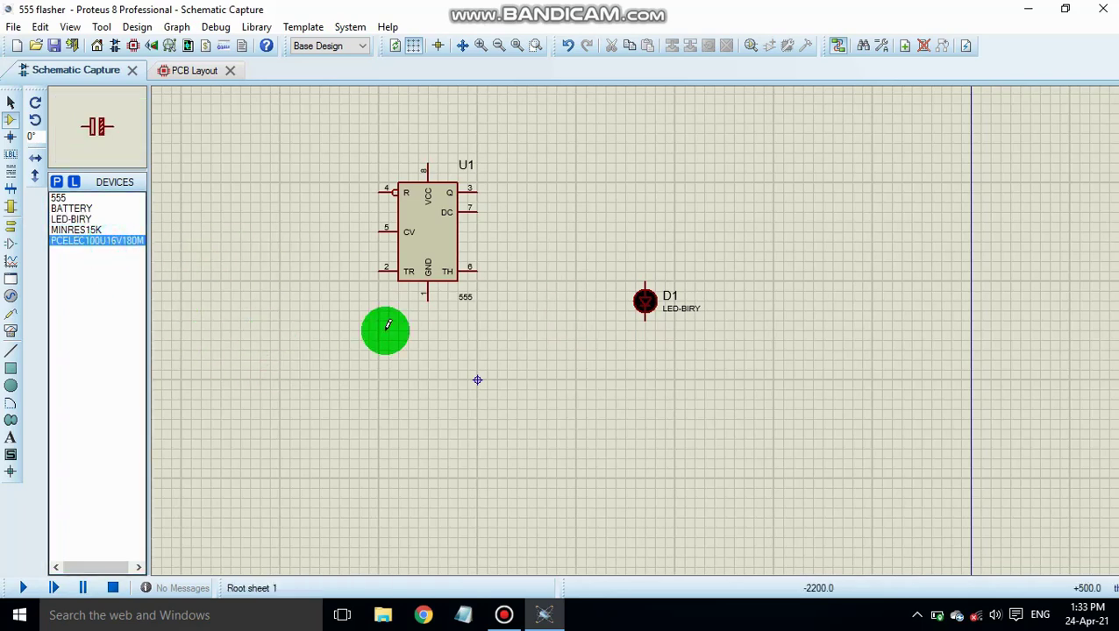
scroll(549, 321, down, 3)
scroll(633, 325, up, 3)
scroll(629, 325, up, 1)
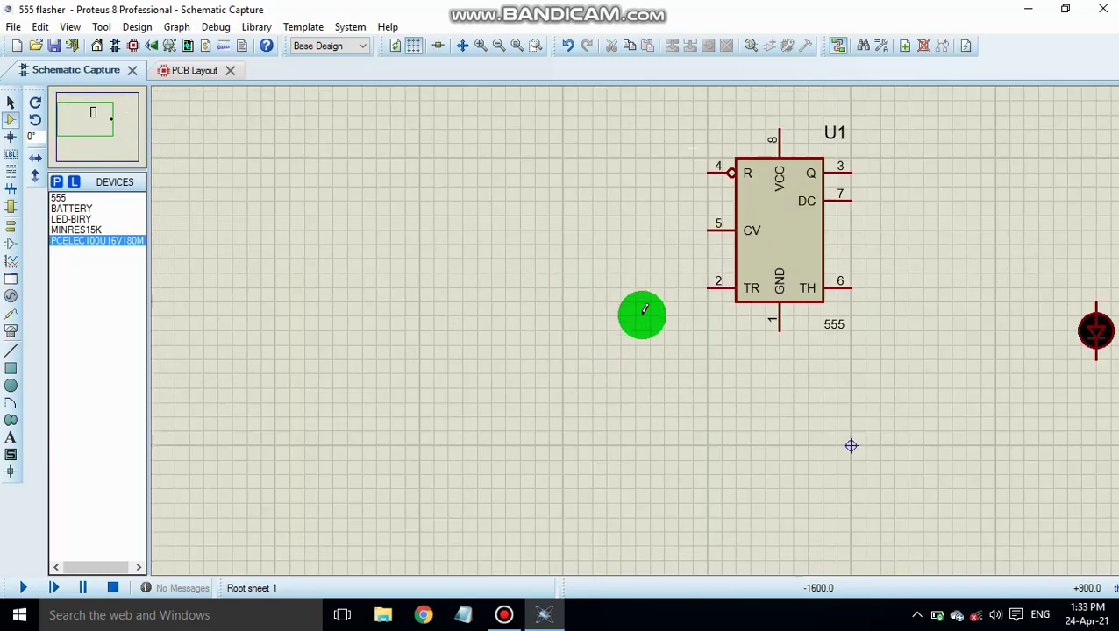
click(600, 309)
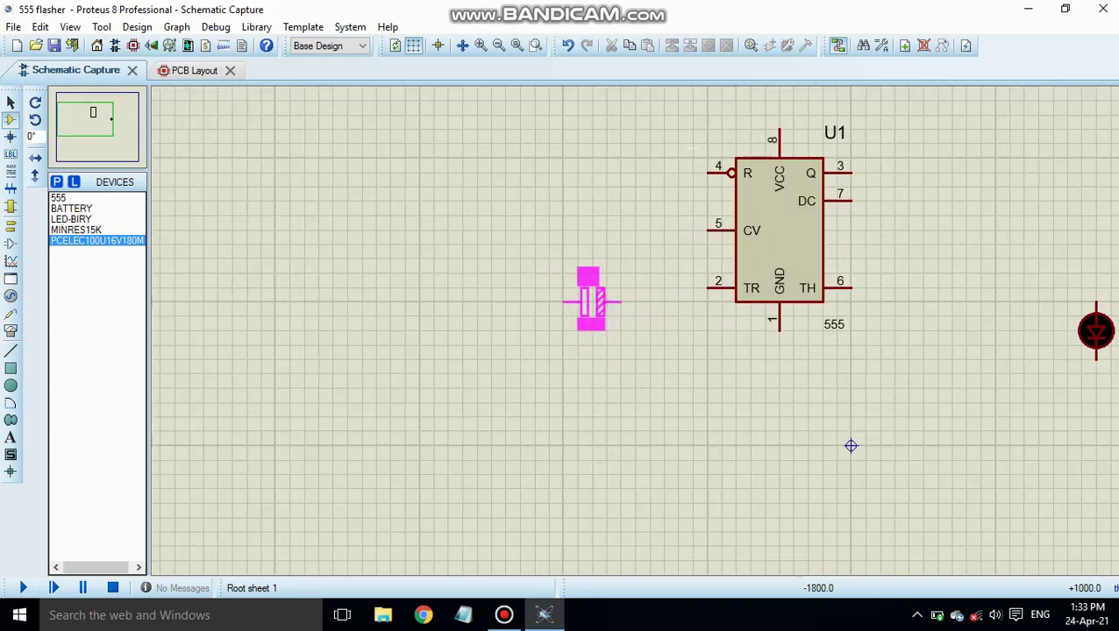
click(594, 302)
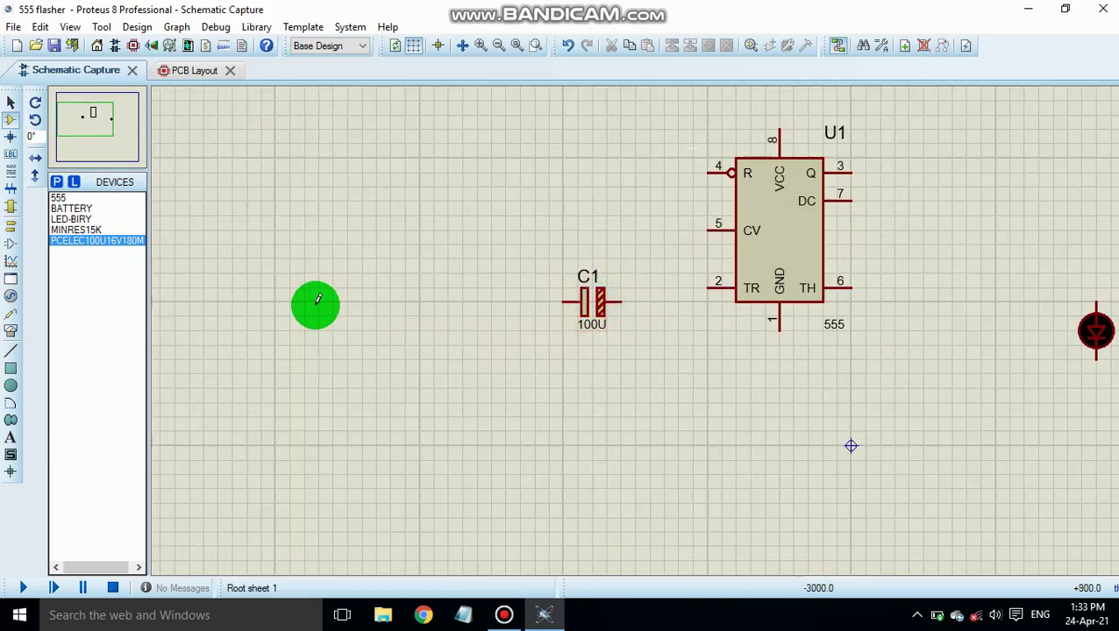
Step: Place three MINRES15K resistors: two stacked above capacitor C1 and one above the LED
click(99, 232)
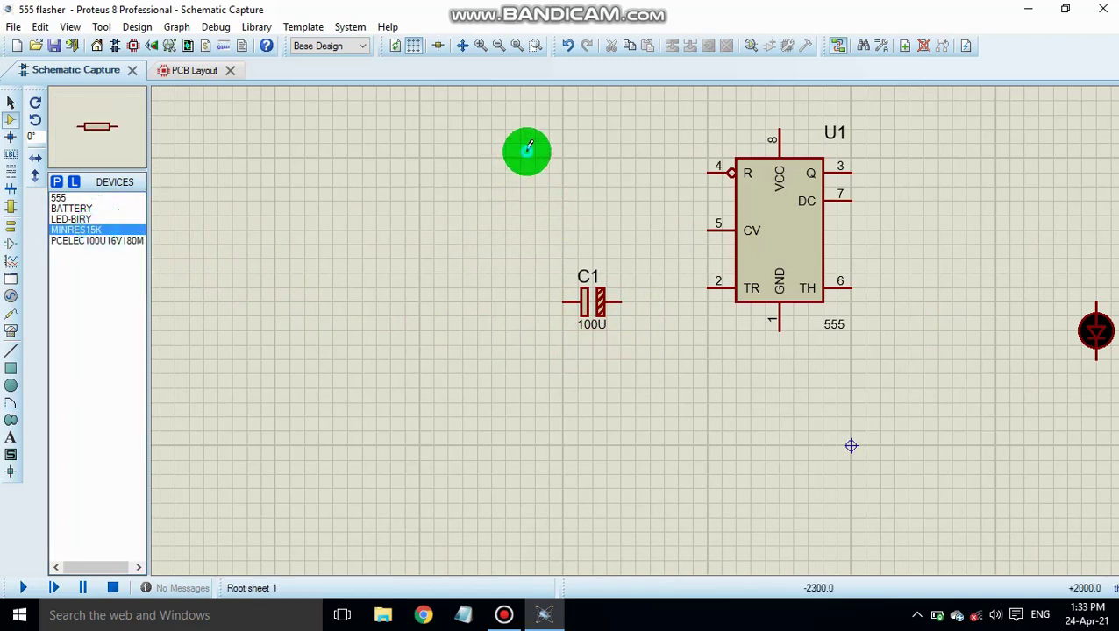
click(526, 149)
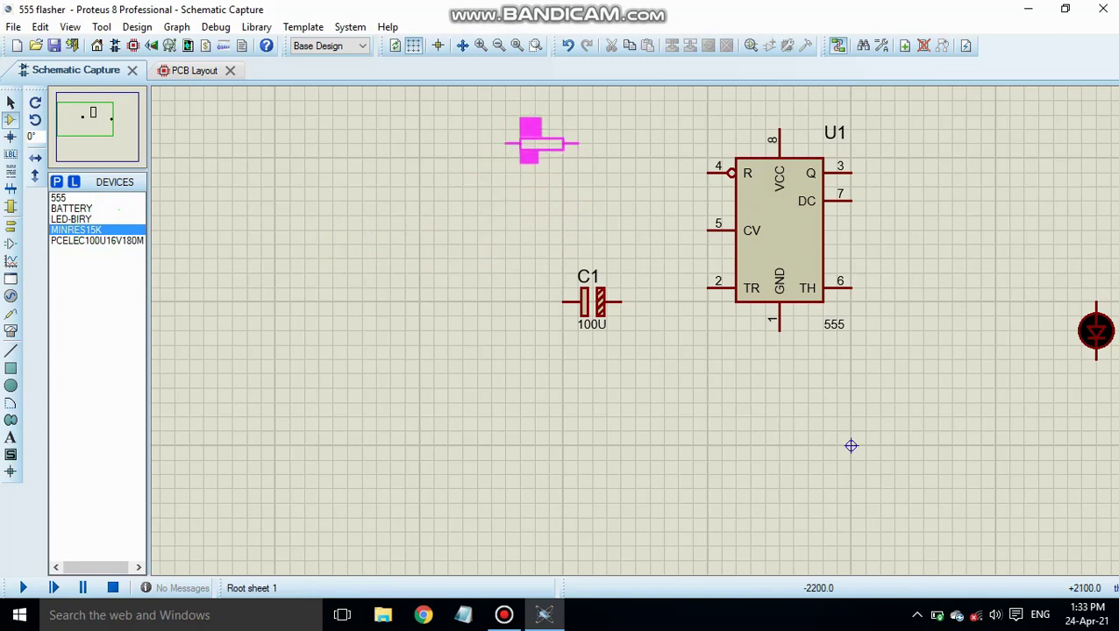
click(529, 130)
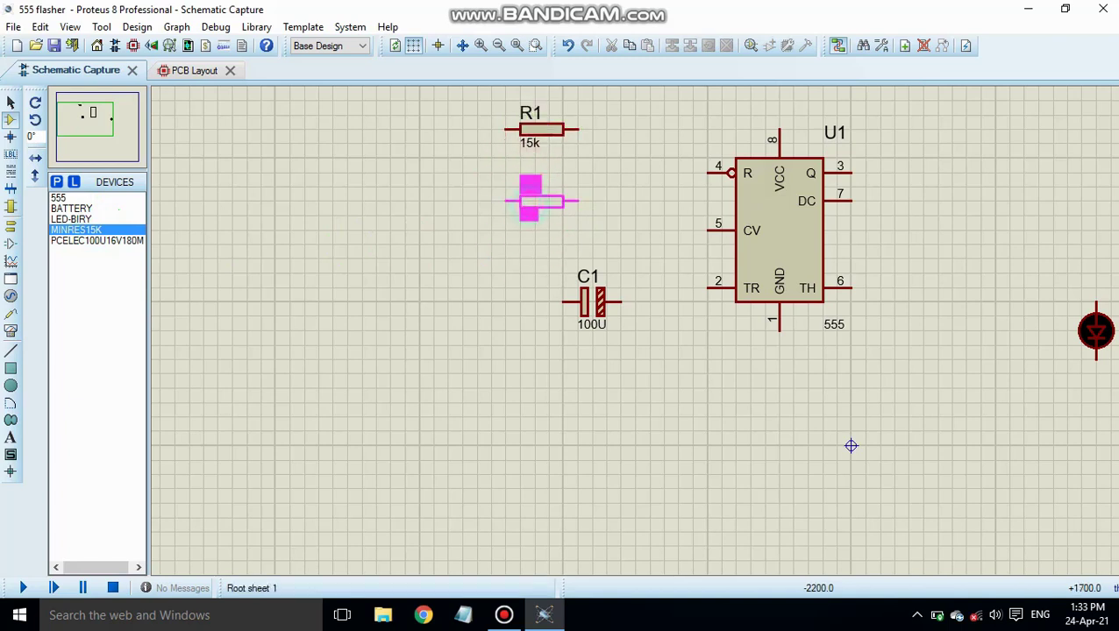
click(528, 202)
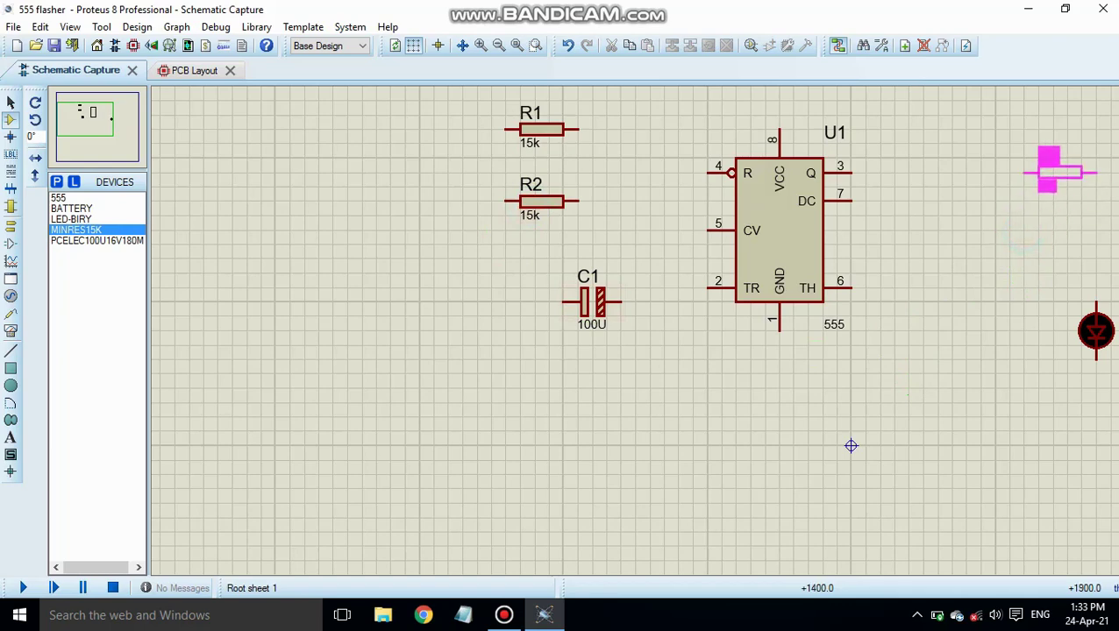
click(1049, 171)
right_click(855, 338)
scroll(744, 298, down, 1)
scroll(744, 298, up, 1)
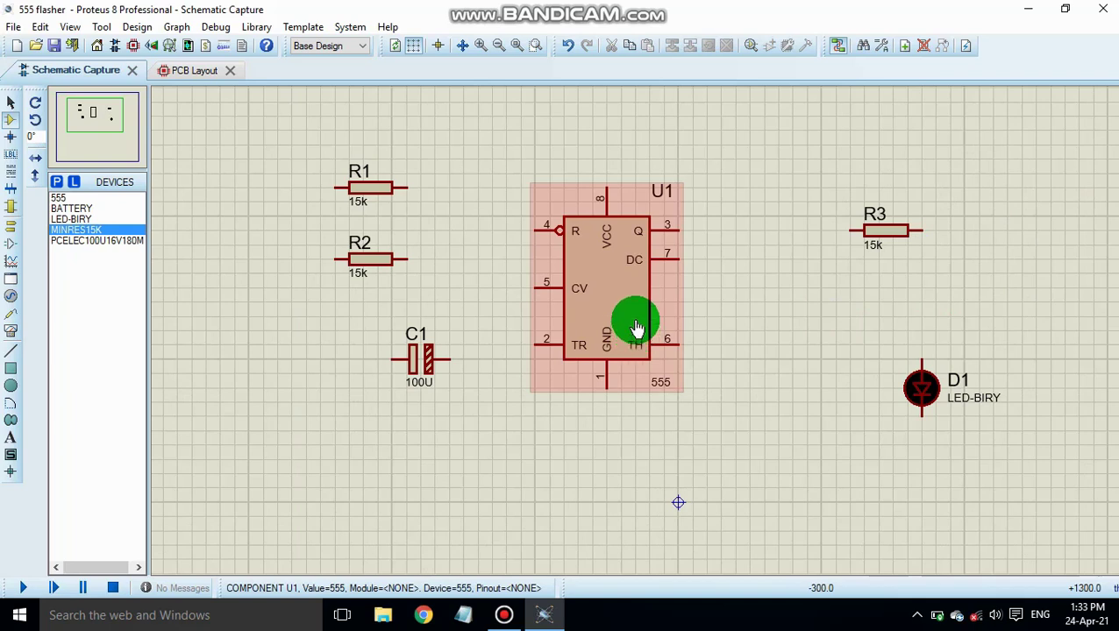
Step: Place the BATTERY on the schematic to the left of the two stacked resistors and the capacitor
click(72, 209)
click(212, 286)
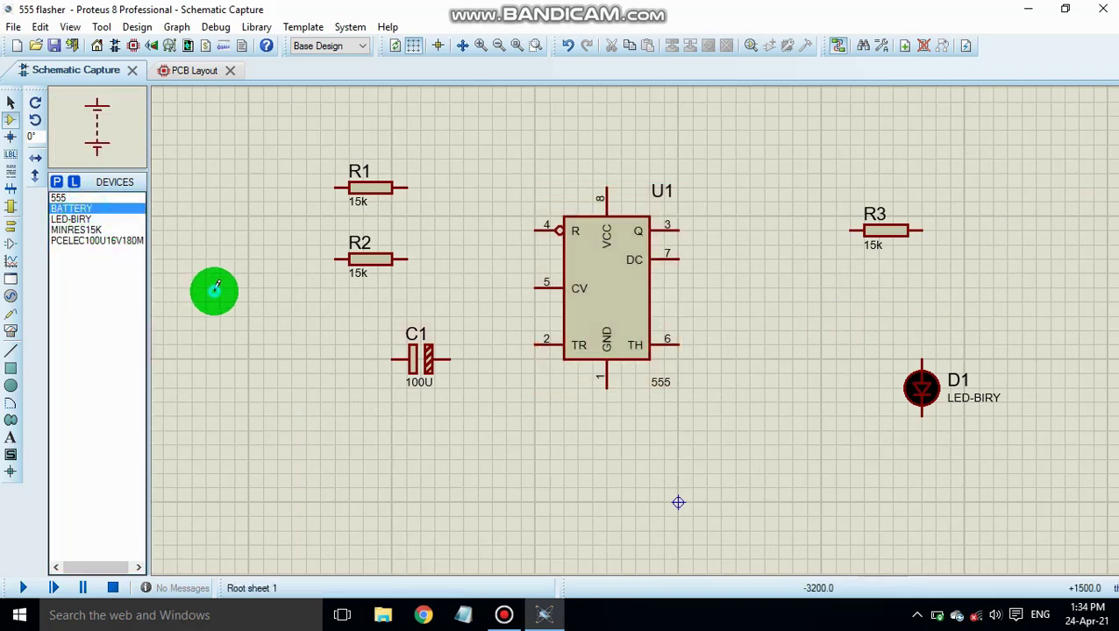
click(205, 296)
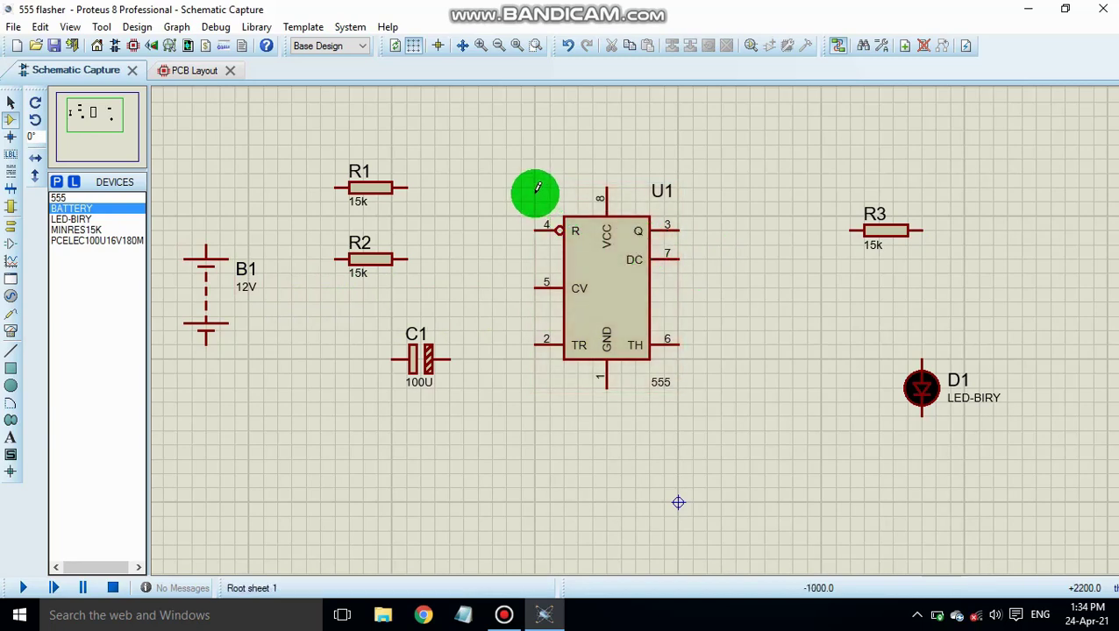
Step: Wire the VCC pin 8 of the 555 to its reset pin 4
scroll(537, 187, up, 1)
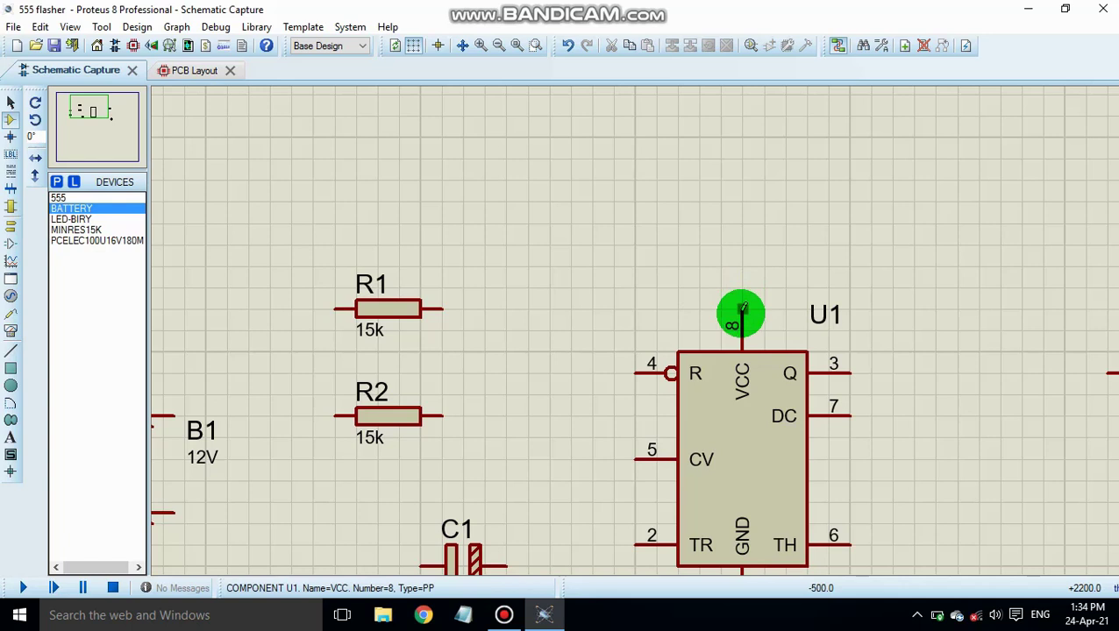
click(742, 309)
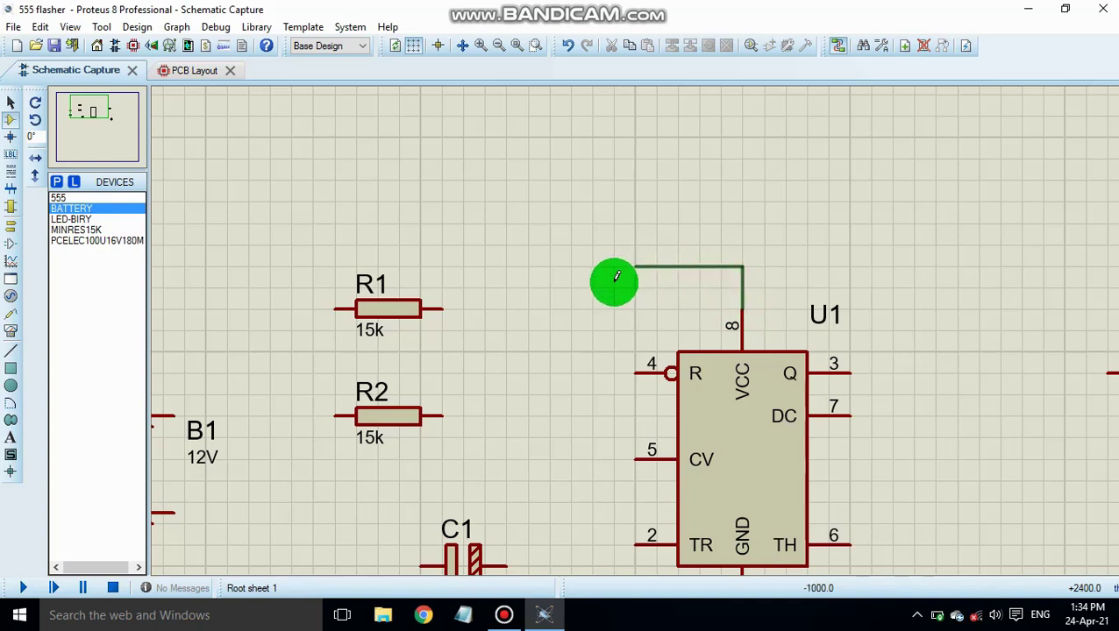
click(629, 360)
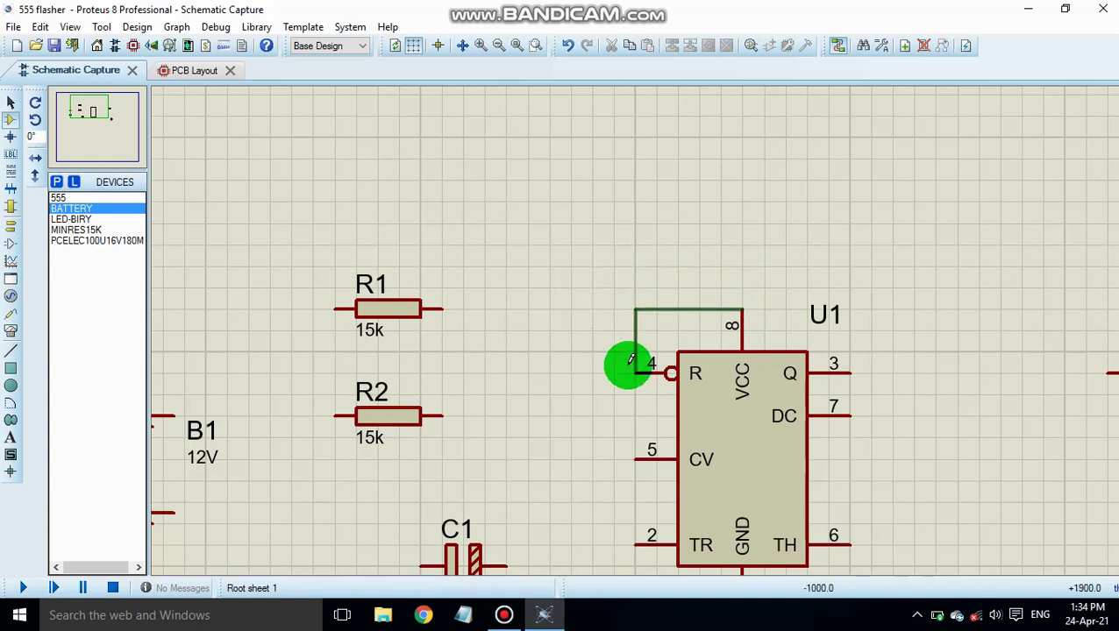
click(637, 368)
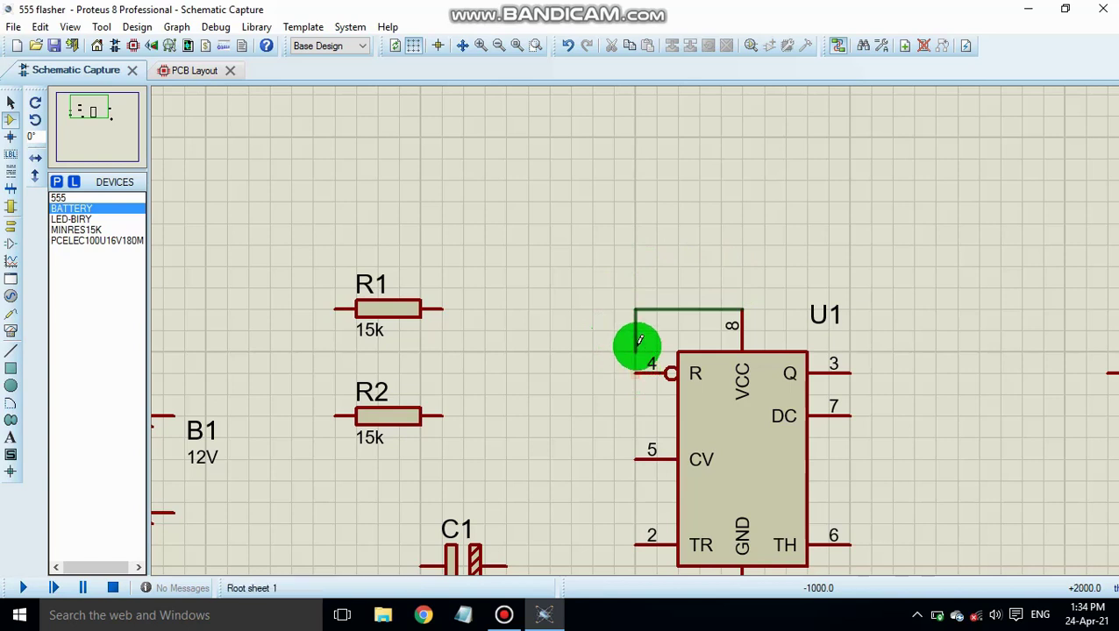
click(633, 369)
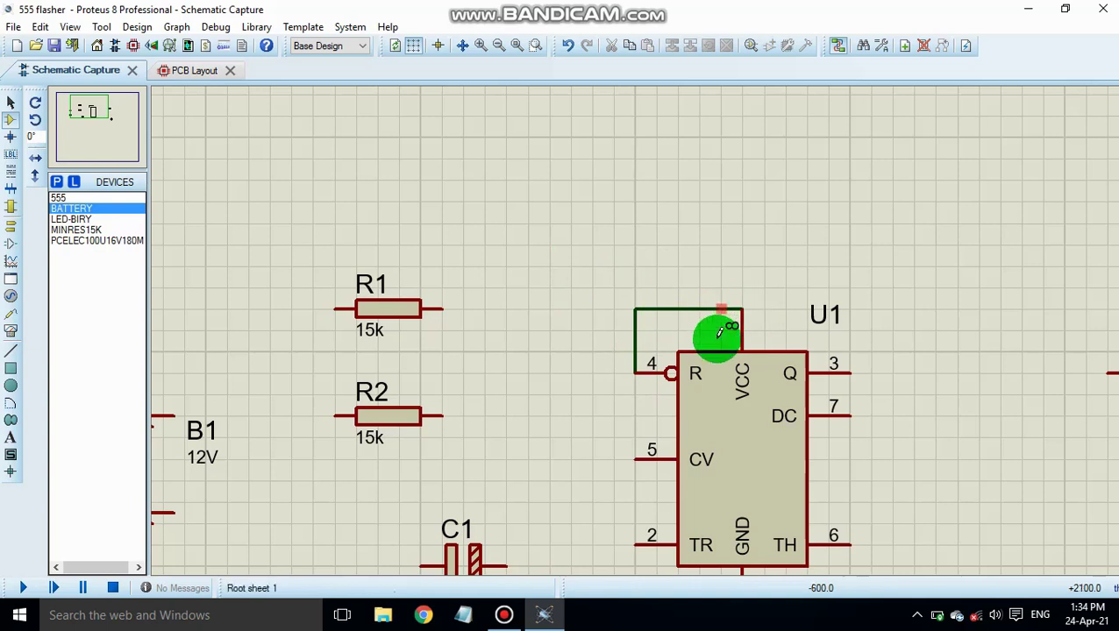
Step: Try moving the wire between pins 8 and 4 farther up and left of the 555, and undo the rerouting
right_click(680, 308)
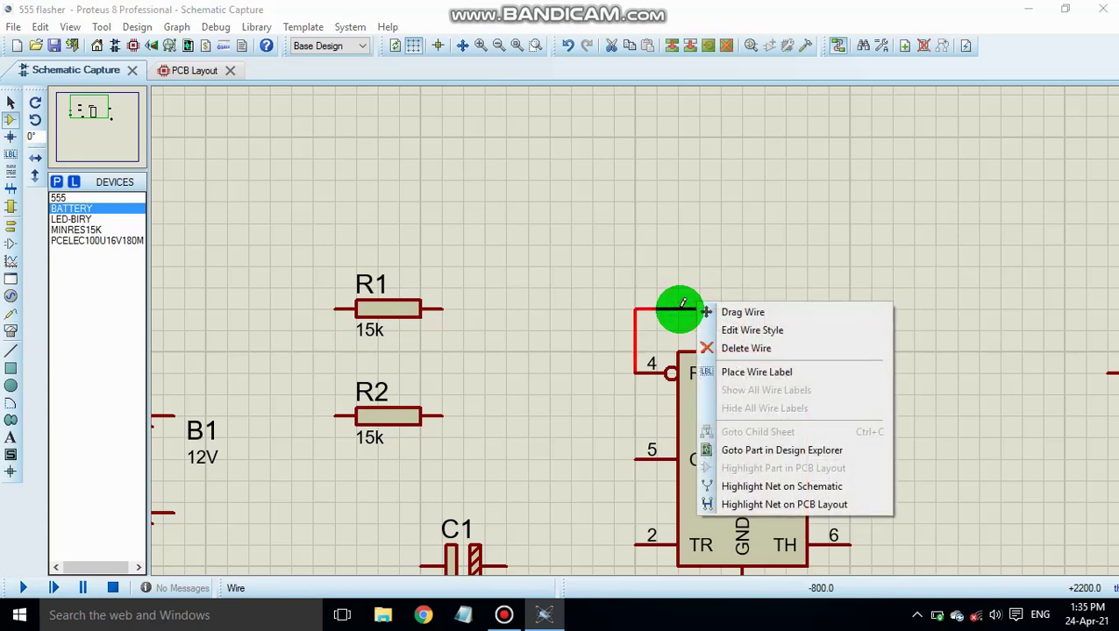
click(748, 316)
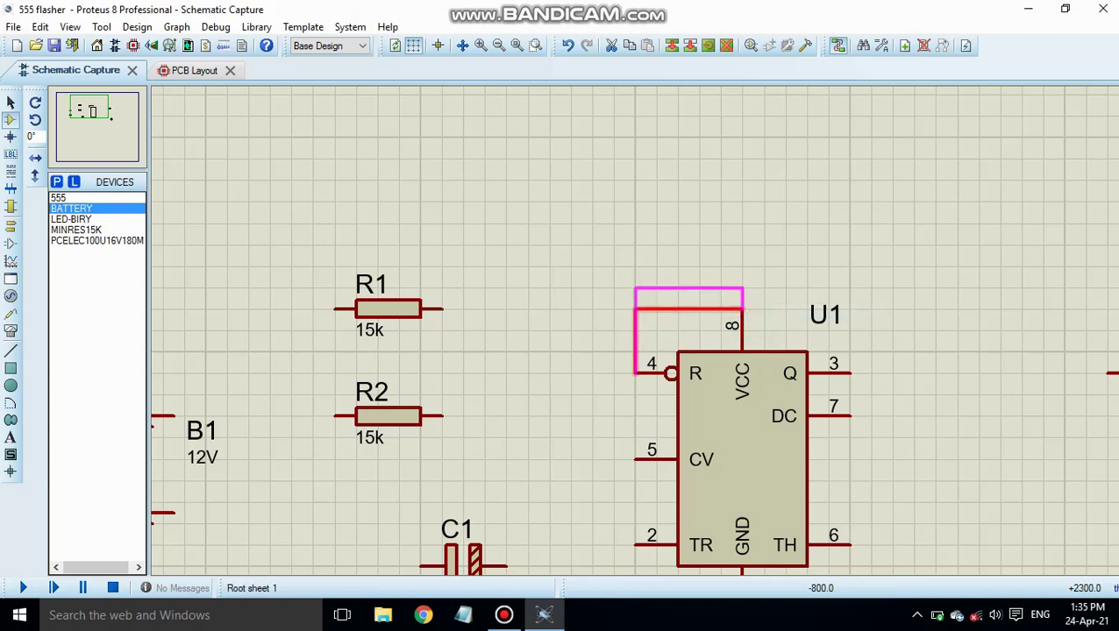
click(649, 224)
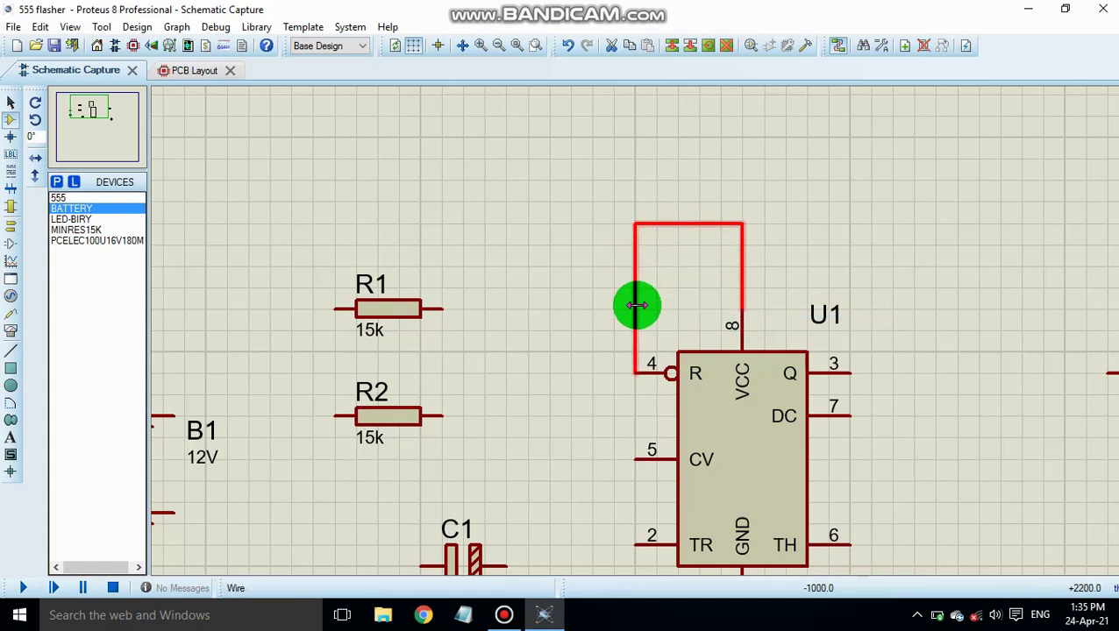
drag(636, 305, 593, 305)
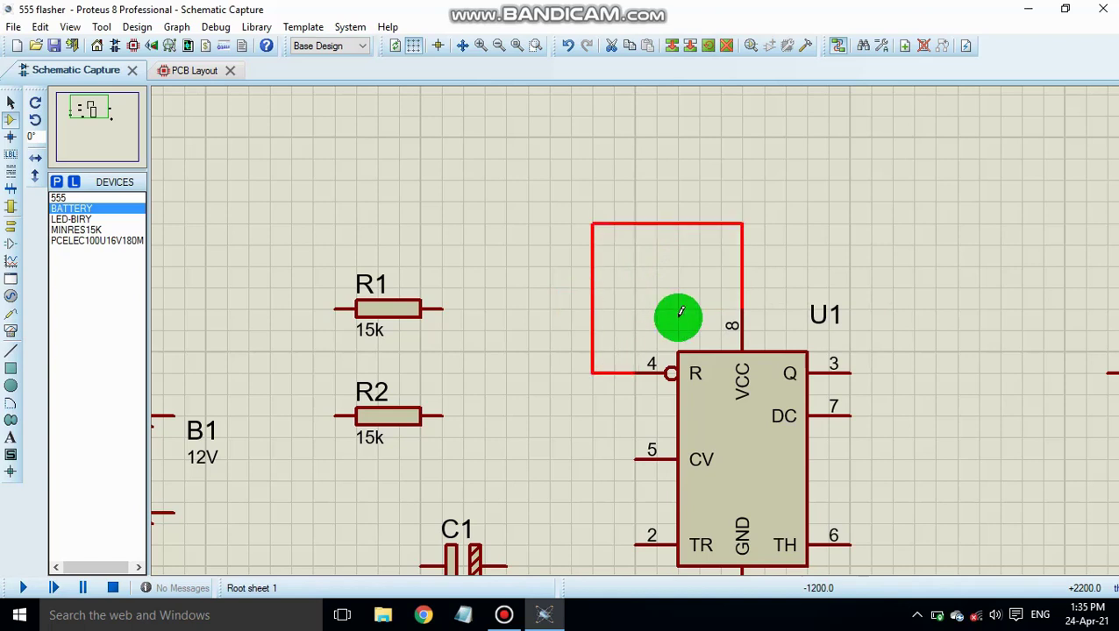
click(848, 237)
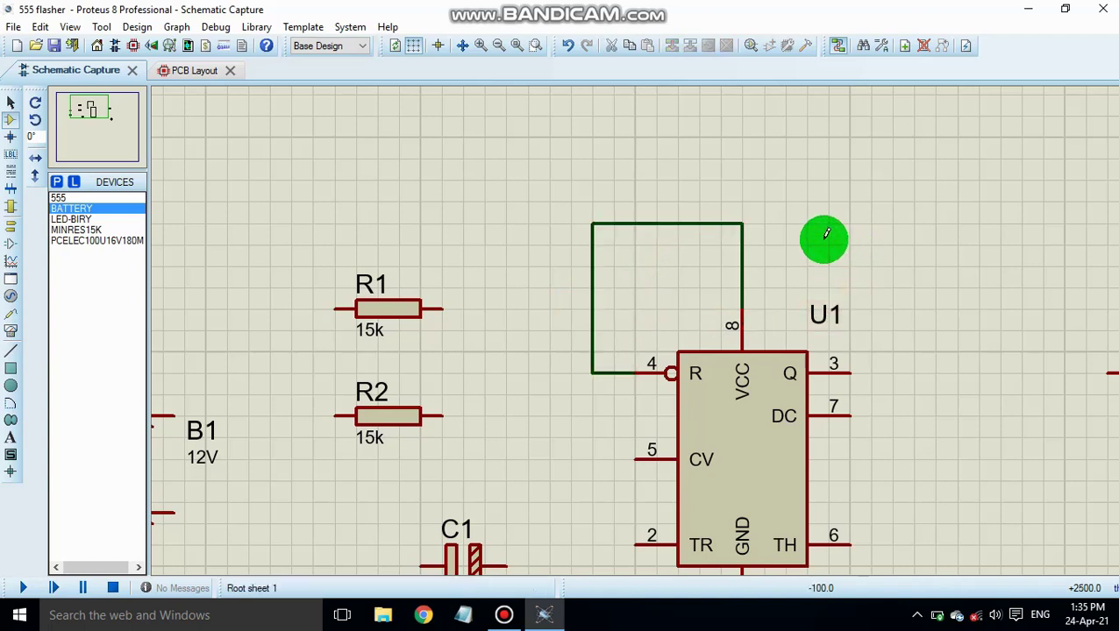
click(568, 48)
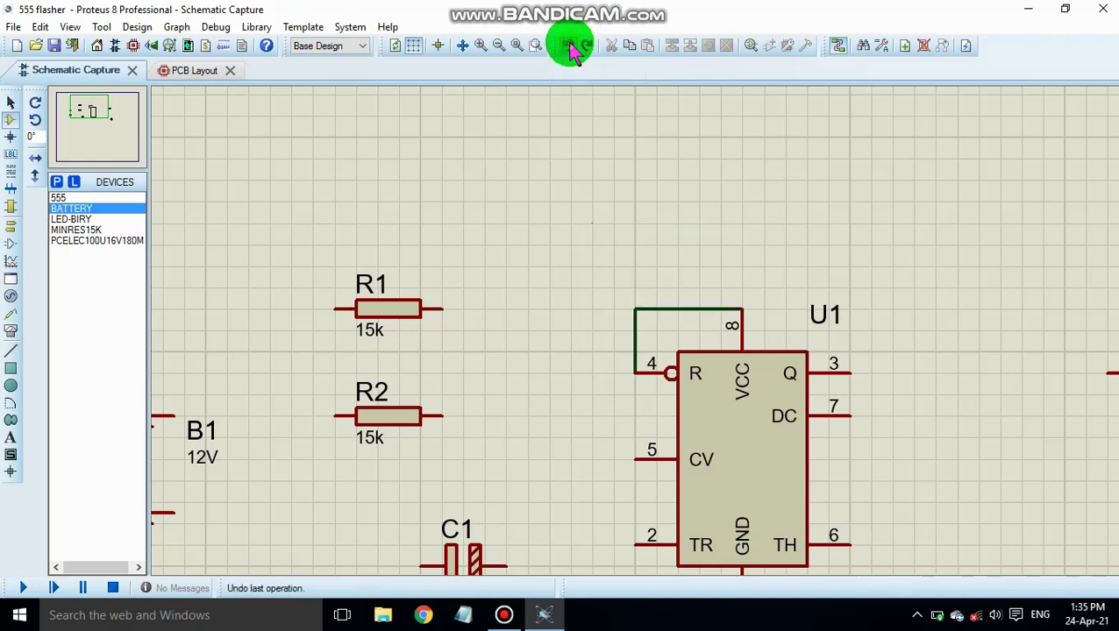
Step: Undo the short wire between pins 8 and 4 of the 555 and rewire them with a taller, wider loop
click(572, 49)
click(741, 309)
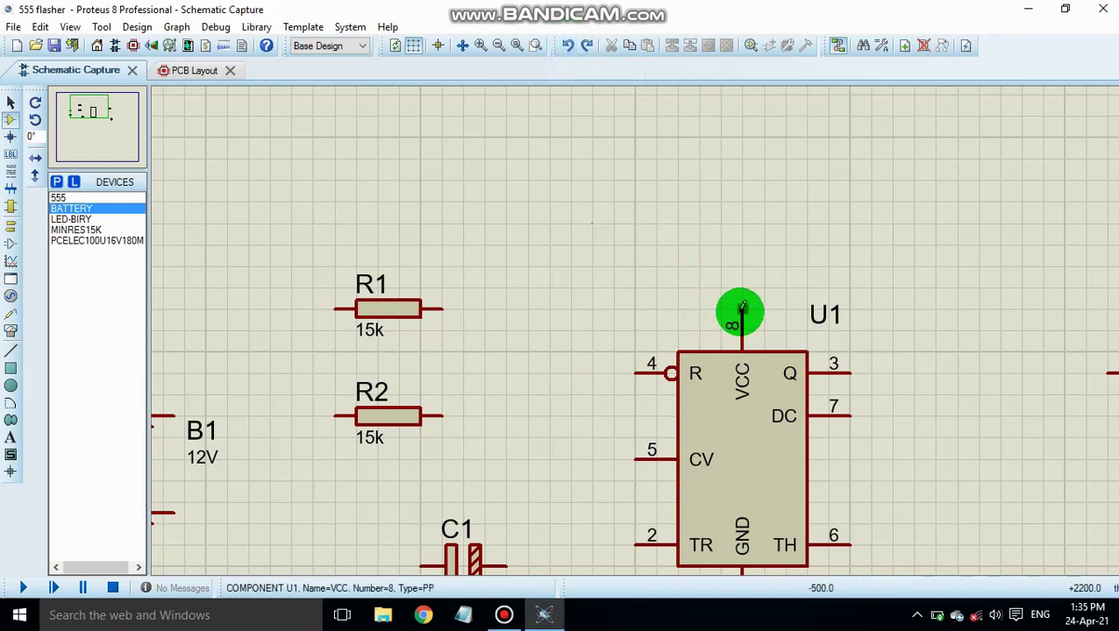
drag(741, 309, 735, 179)
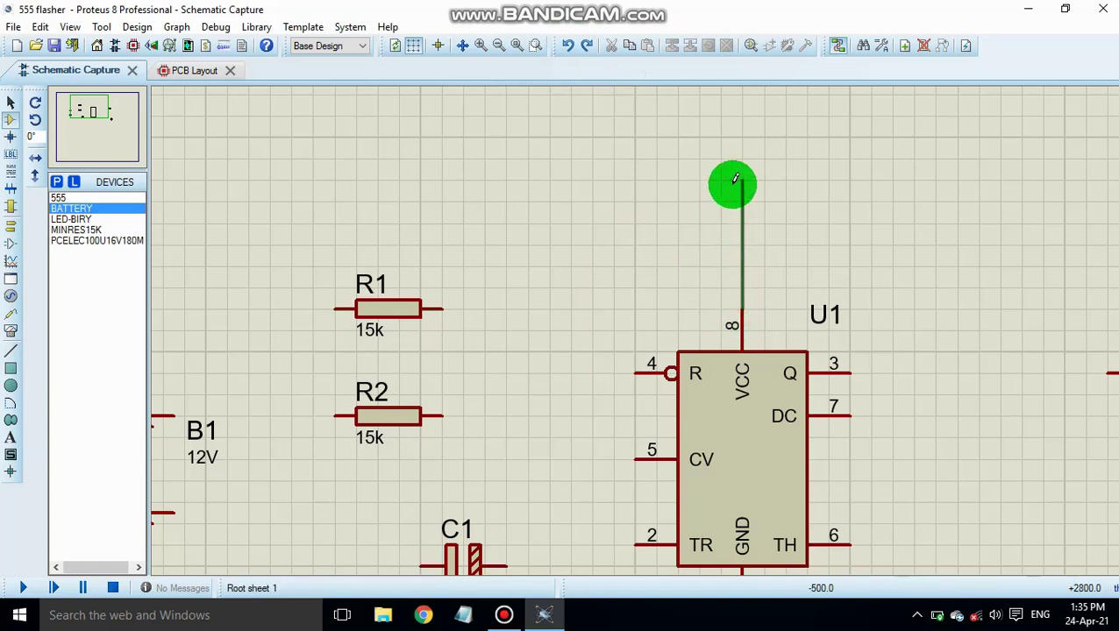
mouse_move(735, 180)
mouse_down()
mouse_move(554, 186)
mouse_move(582, 292)
mouse_move(584, 372)
mouse_move(638, 376)
mouse_up()
click(638, 376)
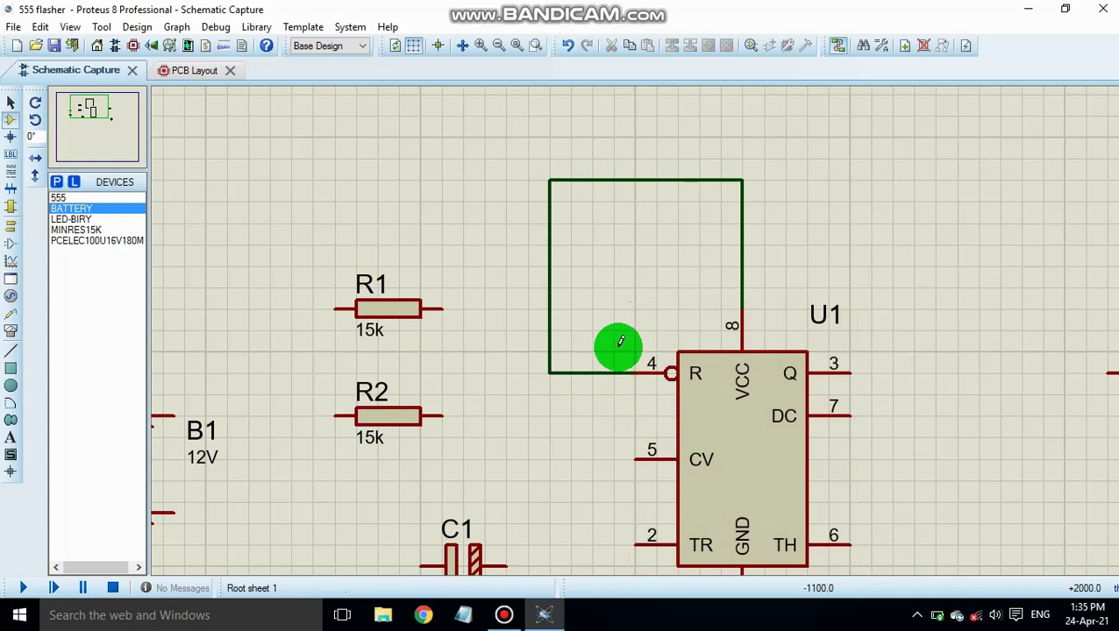
Step: Wire trigger pin 2 of the 555 to threshold pin 6, routing the wire below the chip
scroll(620, 341, down, 2)
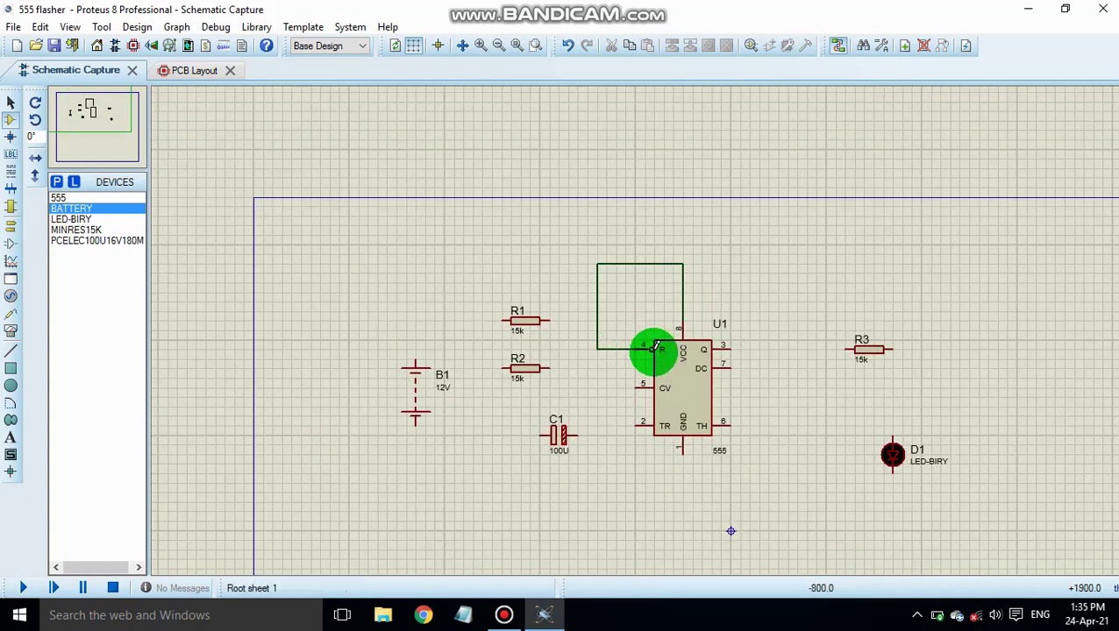
scroll(655, 344, up, 2)
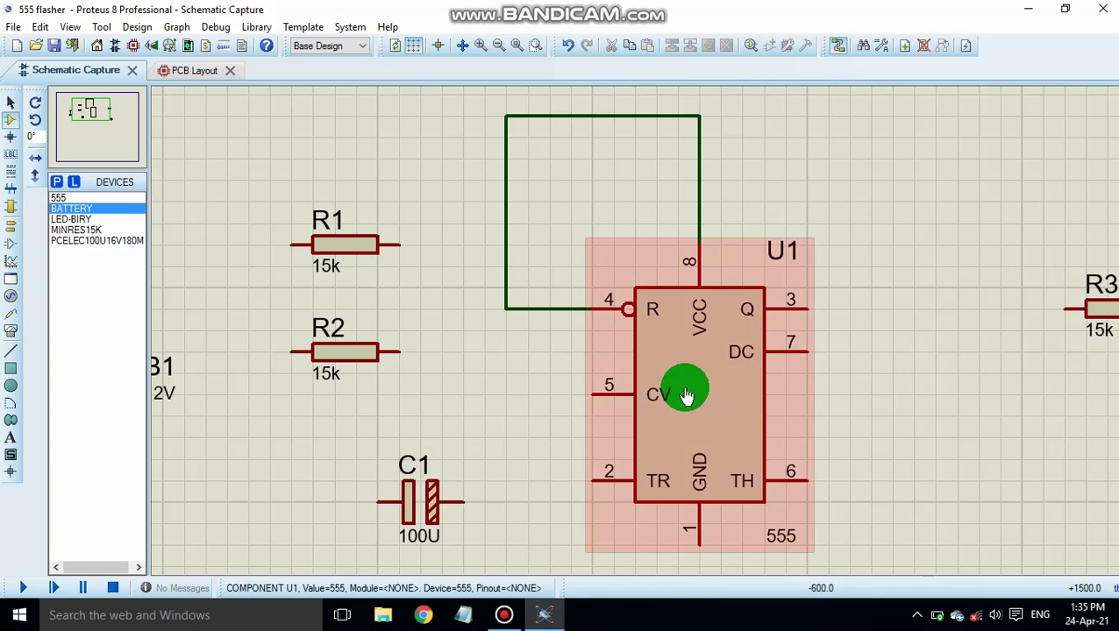
scroll(704, 467, down, 1)
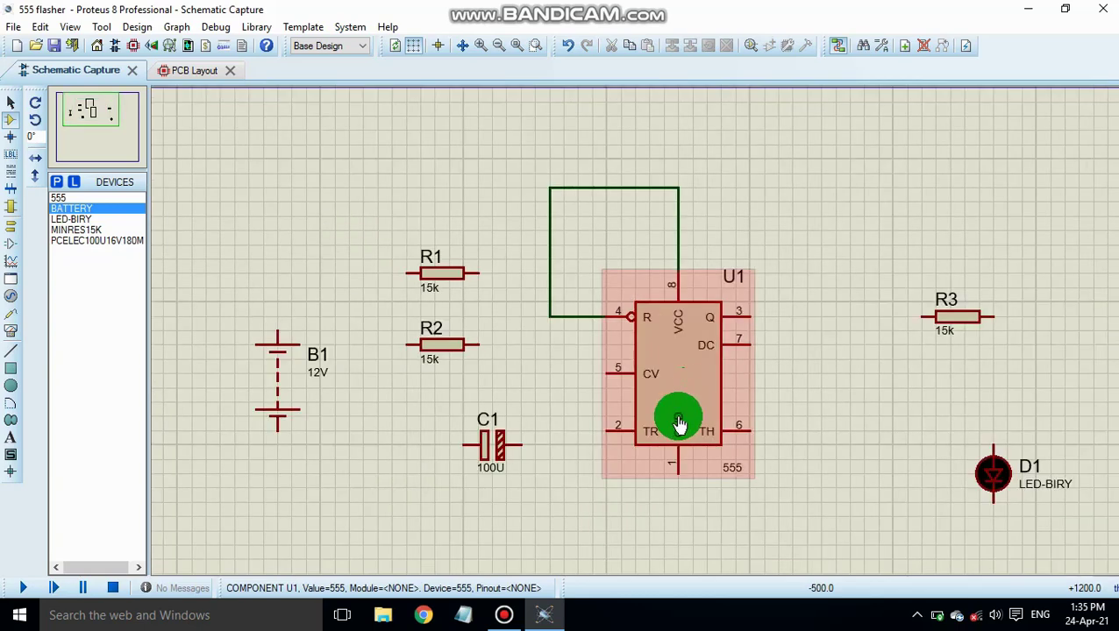
click(606, 429)
click(792, 514)
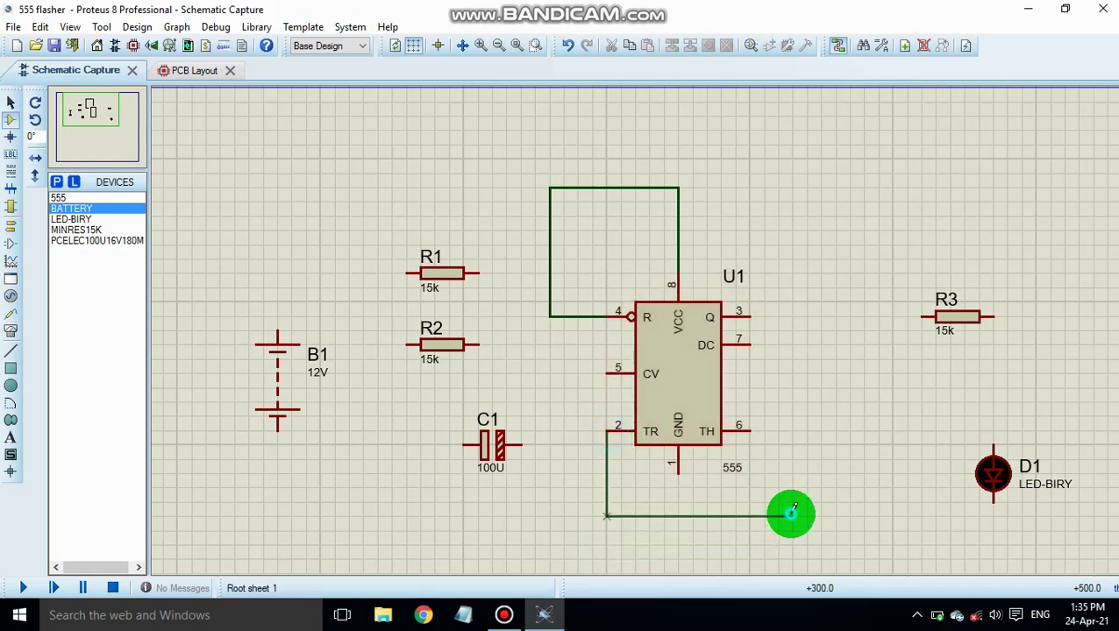
click(752, 425)
Step: Set the resistance of R1 to 1k in its component properties
scroll(759, 445, down, 1)
scroll(680, 392, up, 2)
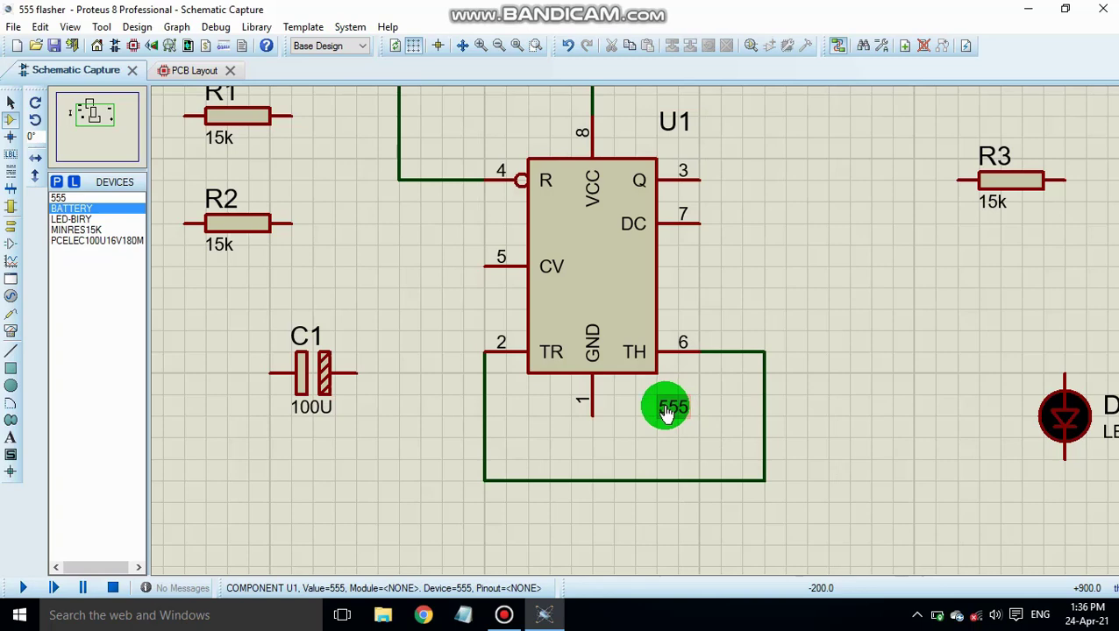
scroll(618, 340, down, 1)
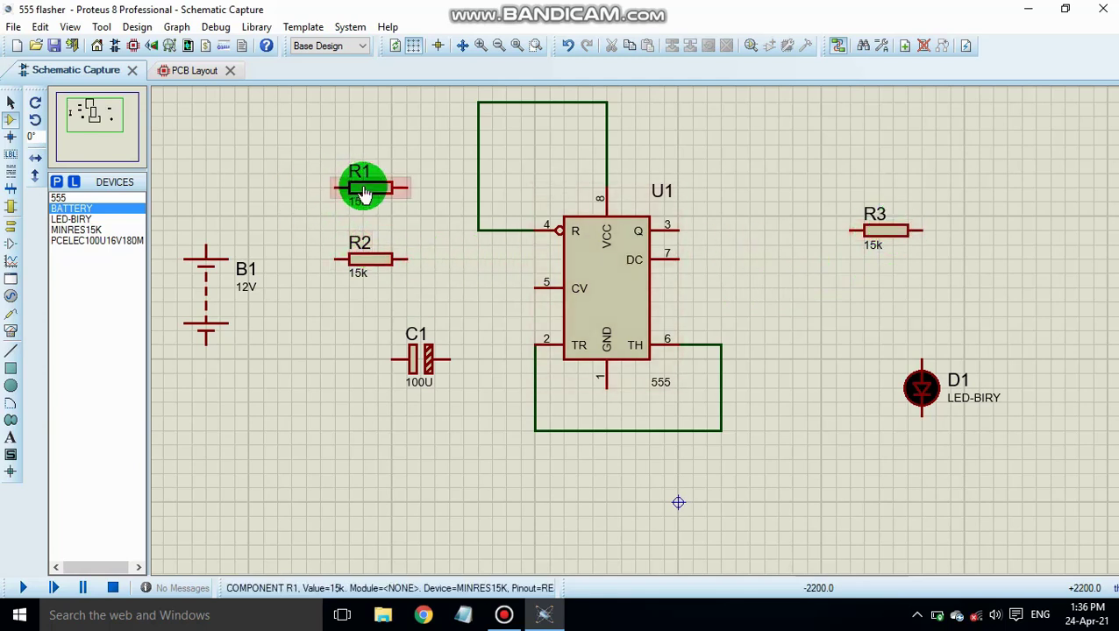
scroll(365, 195, up, 1)
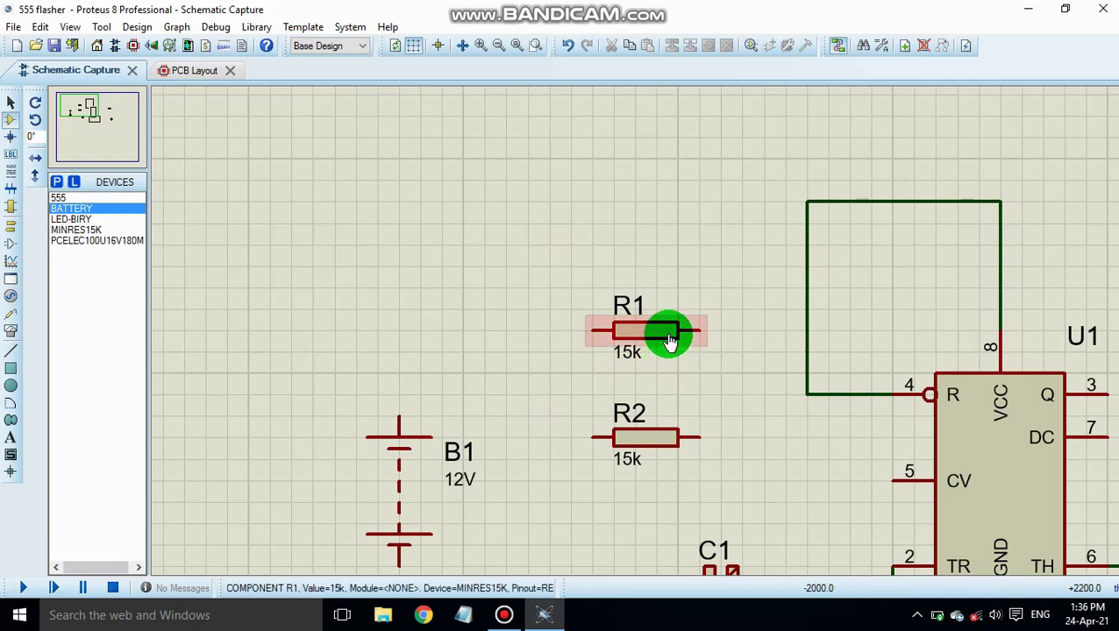
right_click(670, 340)
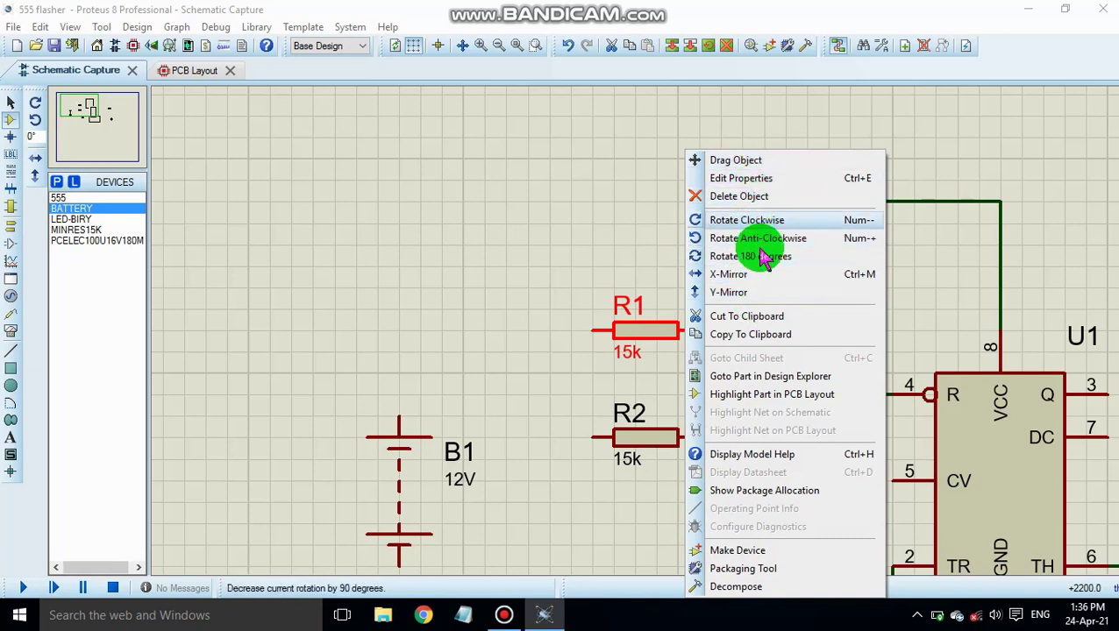
click(741, 180)
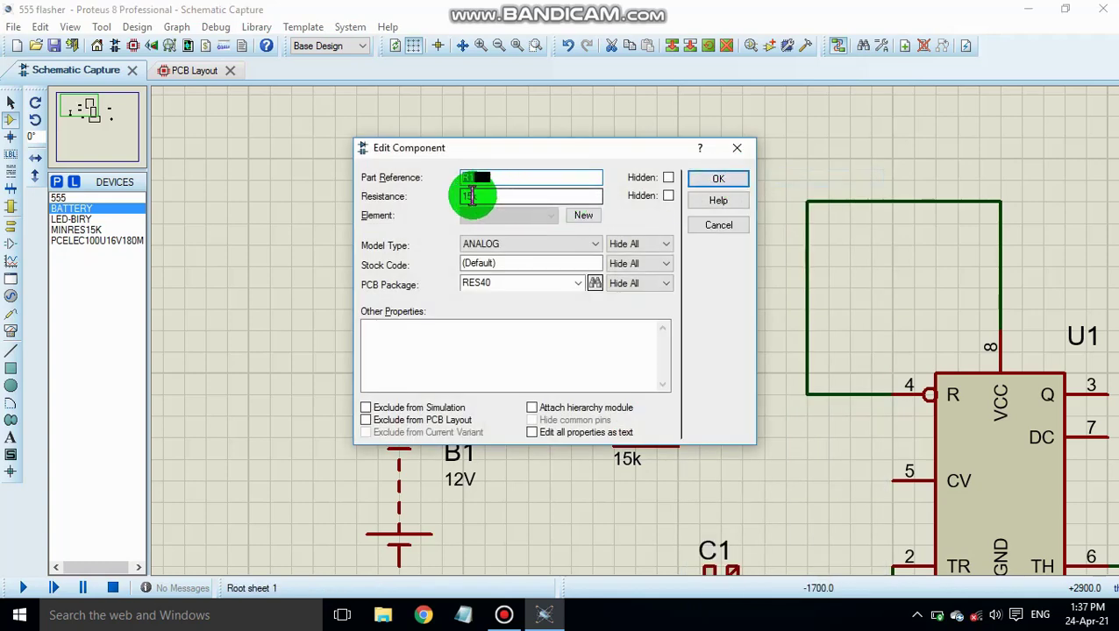
mouse_move(471, 197)
mouse_down()
mouse_move(474, 187)
mouse_move(495, 250)
mouse_up()
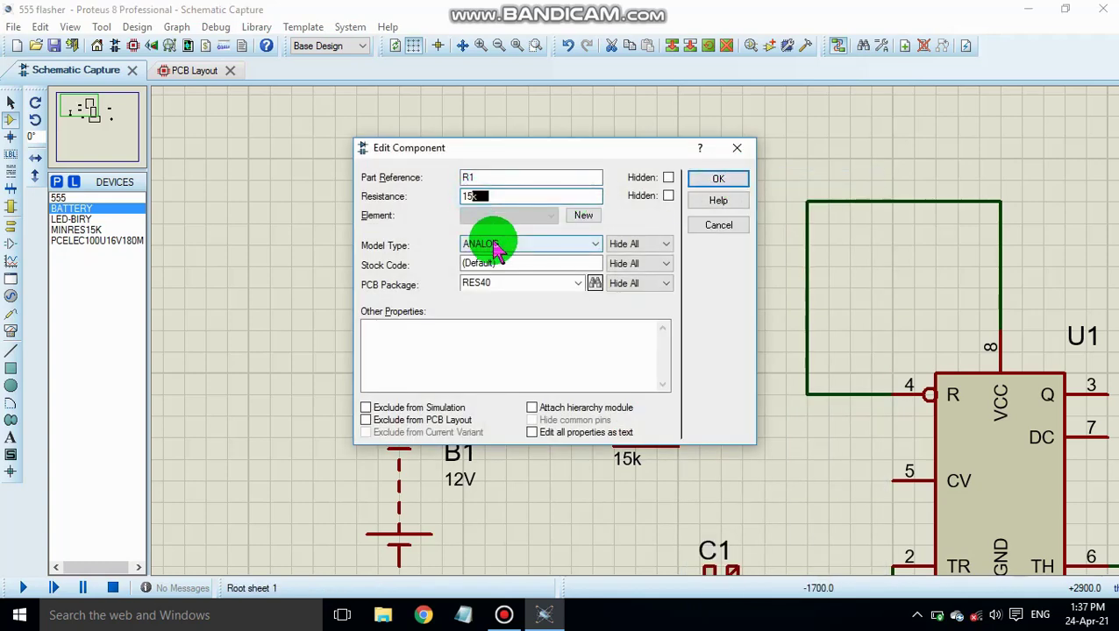
text(kk)
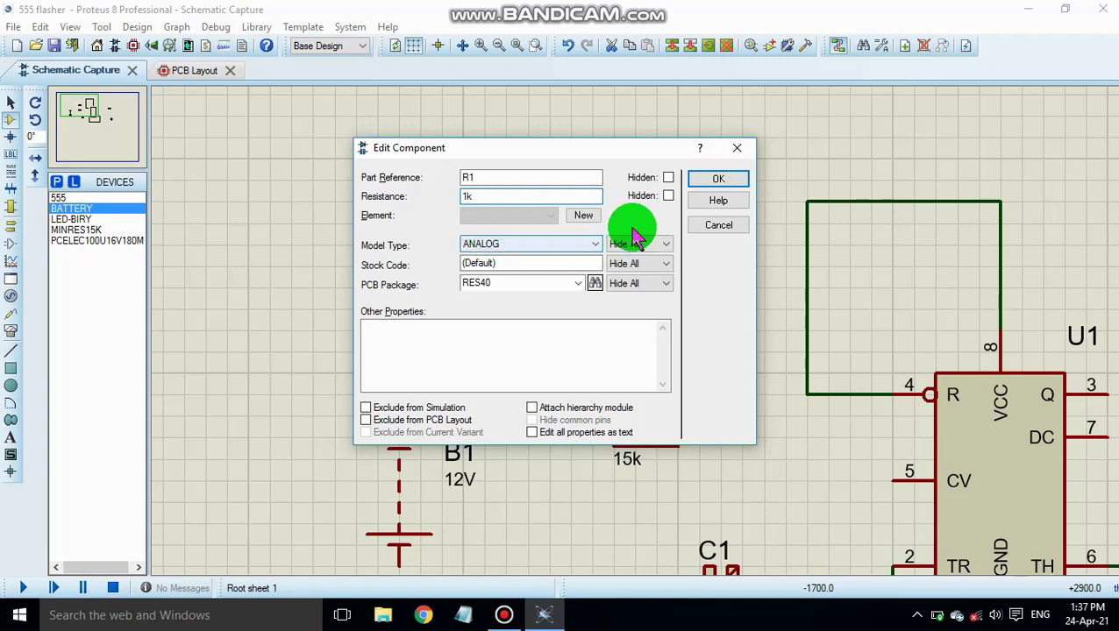
click(716, 184)
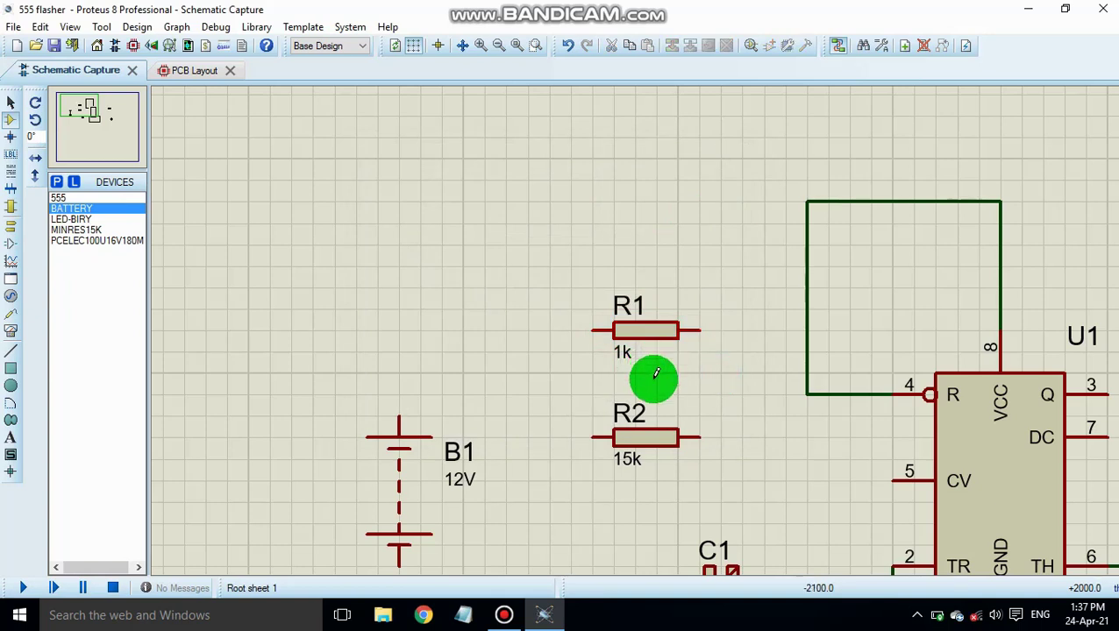
Step: Set the resistance of R2 to 10k in its component properties
right_click(670, 439)
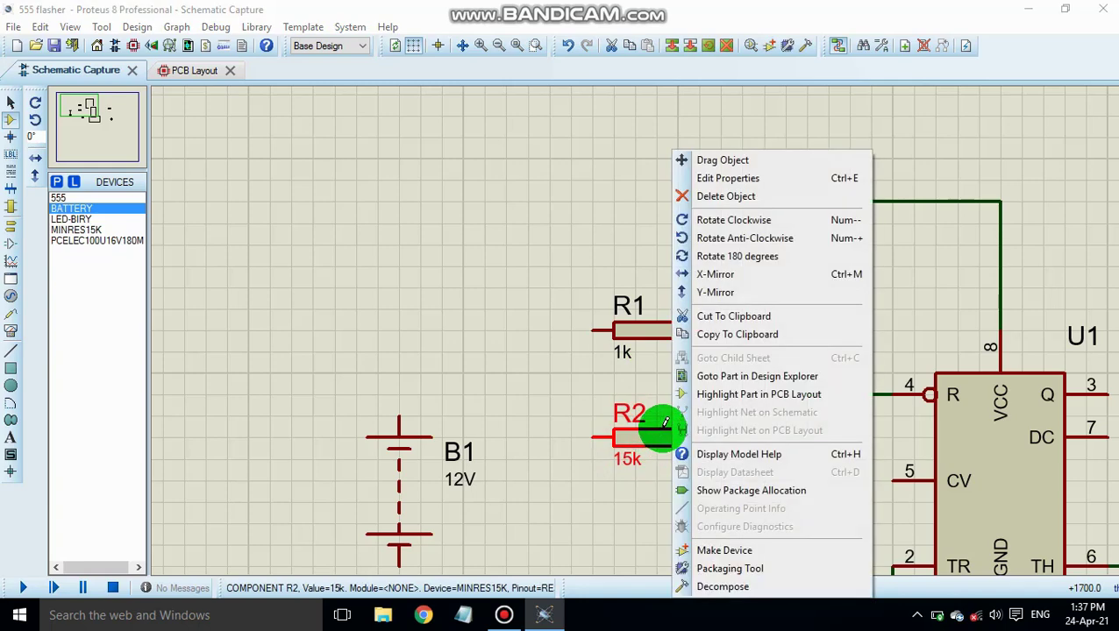
click(741, 179)
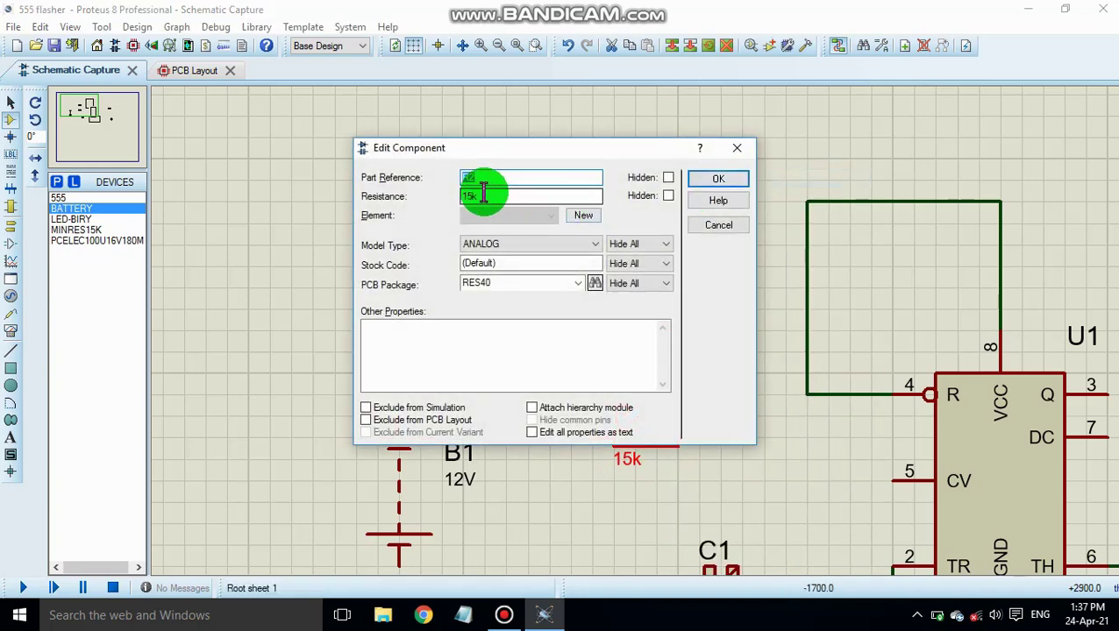
click(470, 196)
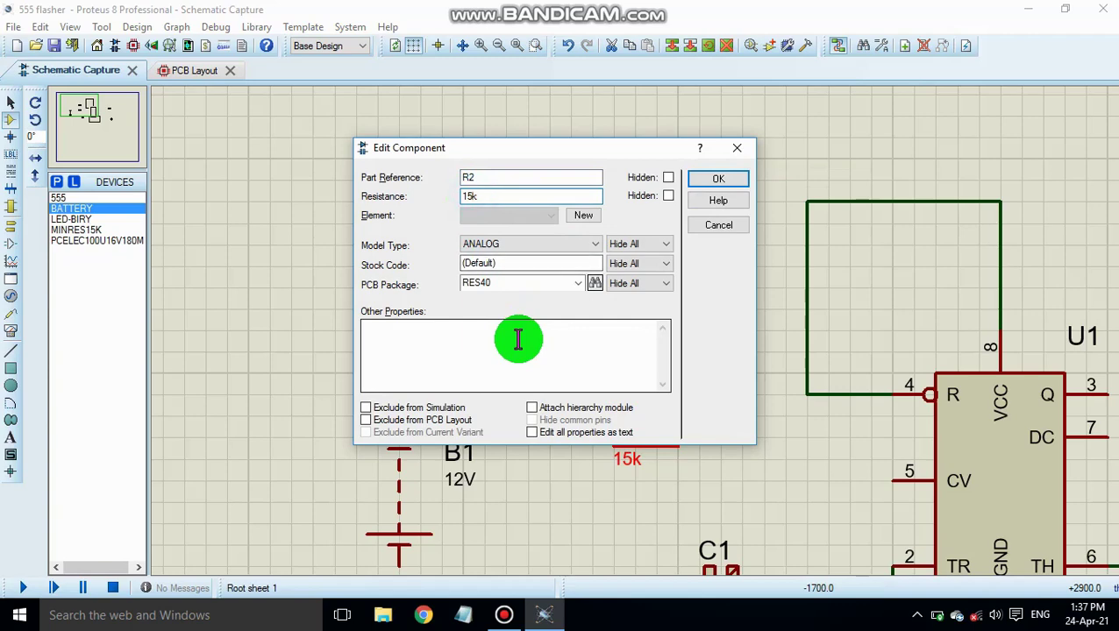
text(0)
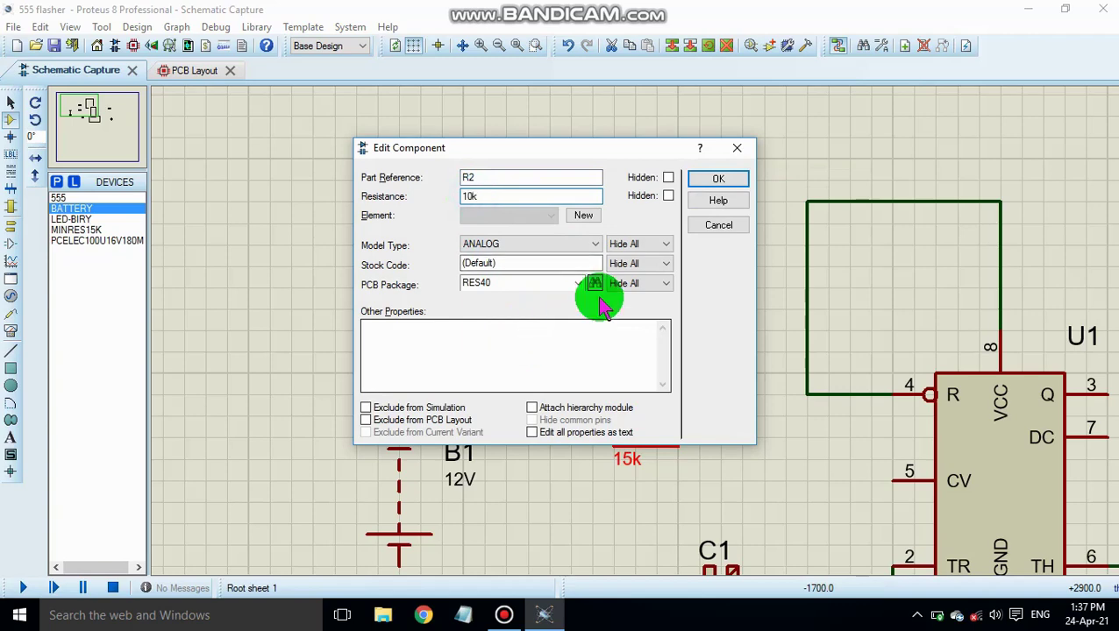
double_click(524, 198)
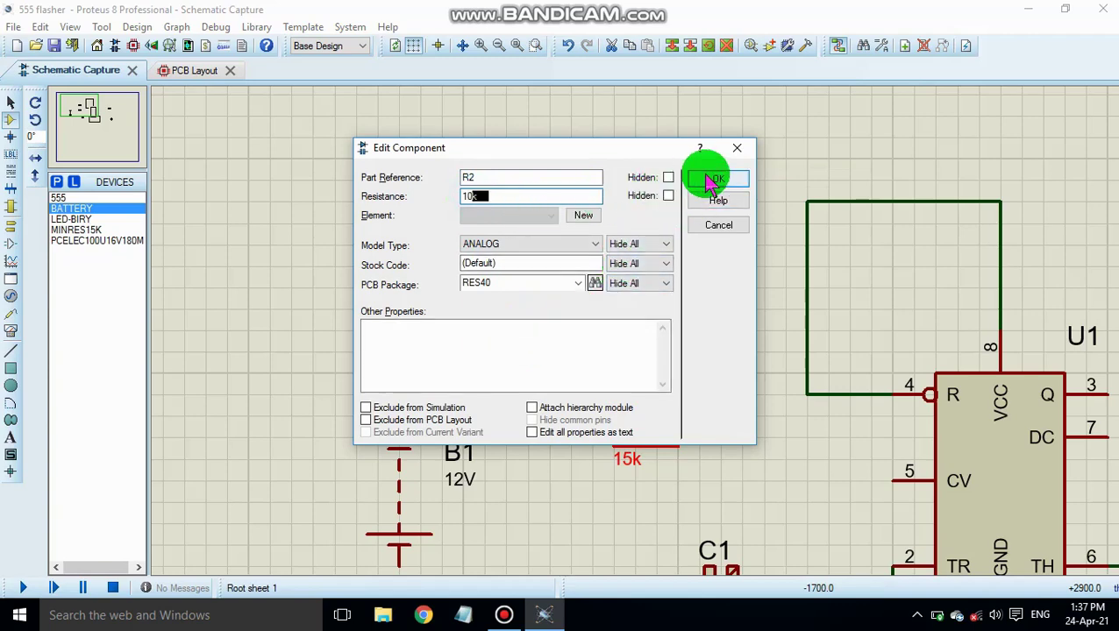
click(718, 179)
click(700, 398)
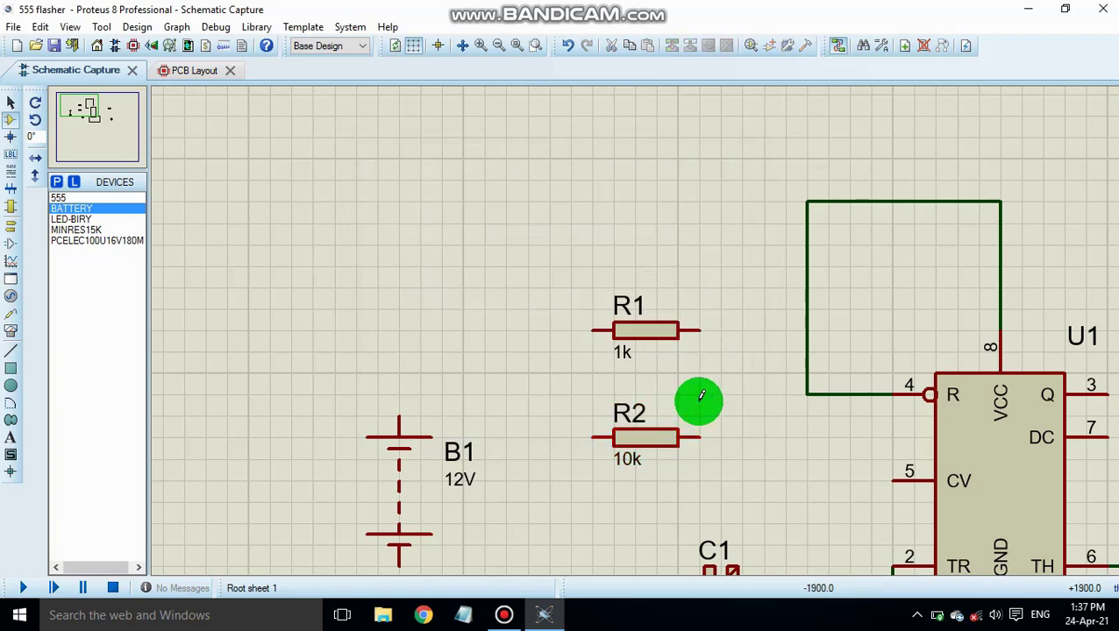
Step: Rotate R1 clockwise to stand vertically and move it slightly up, leaving a gap above R2
right_click(657, 330)
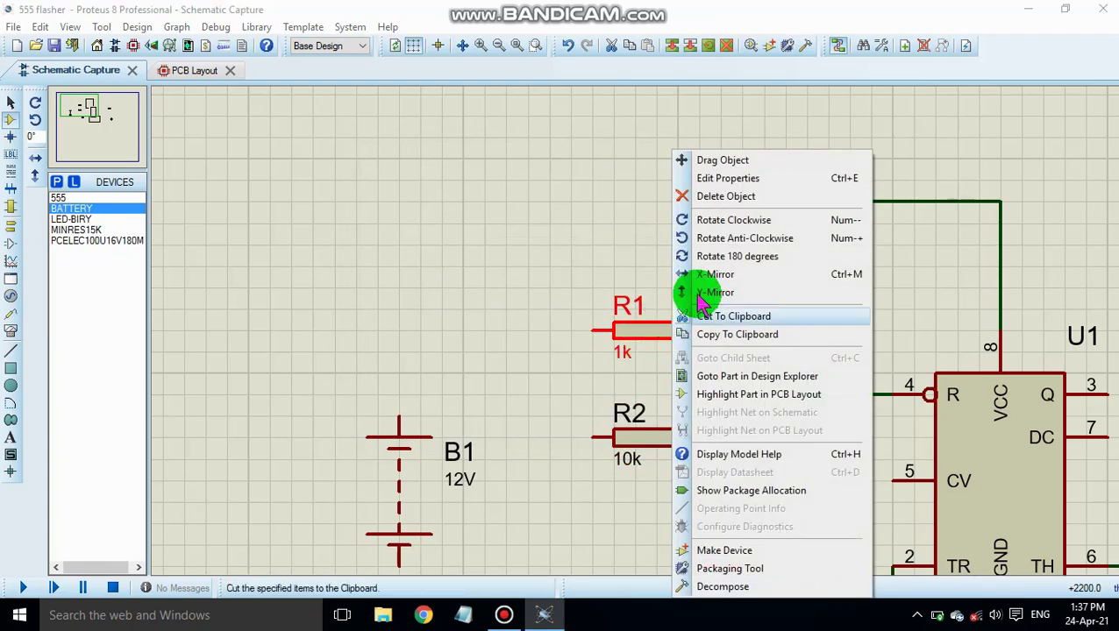
click(732, 219)
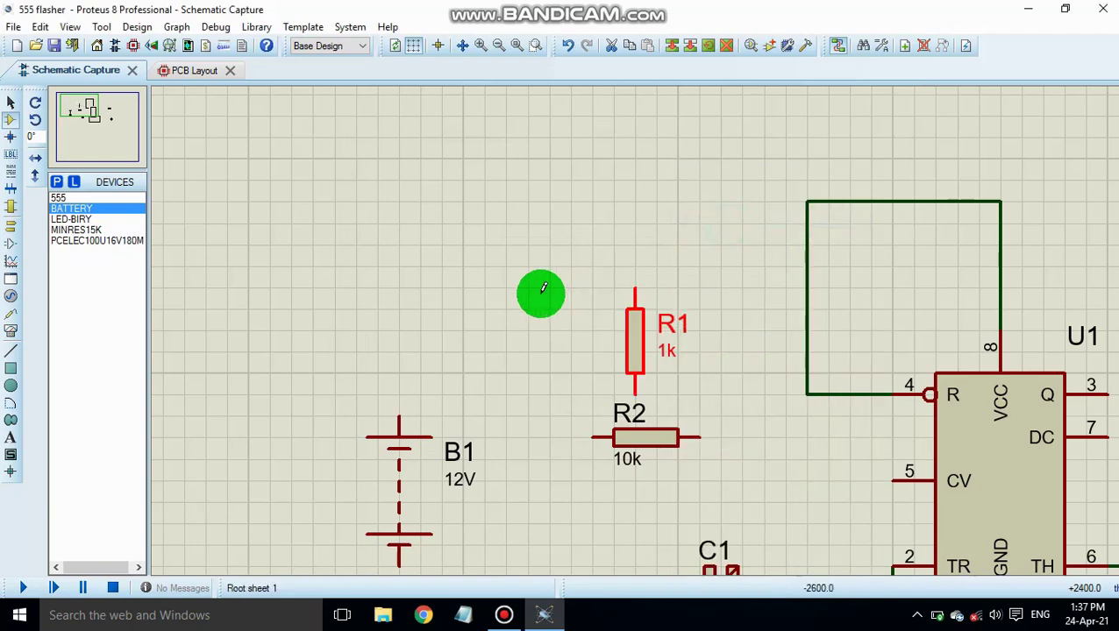
right_click(649, 338)
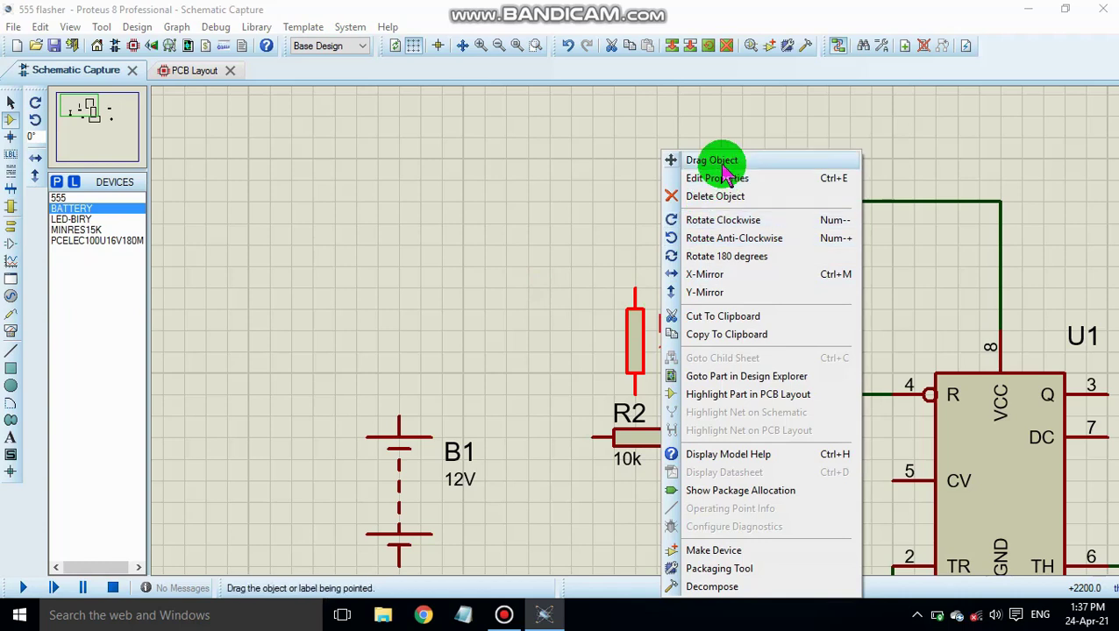
click(723, 165)
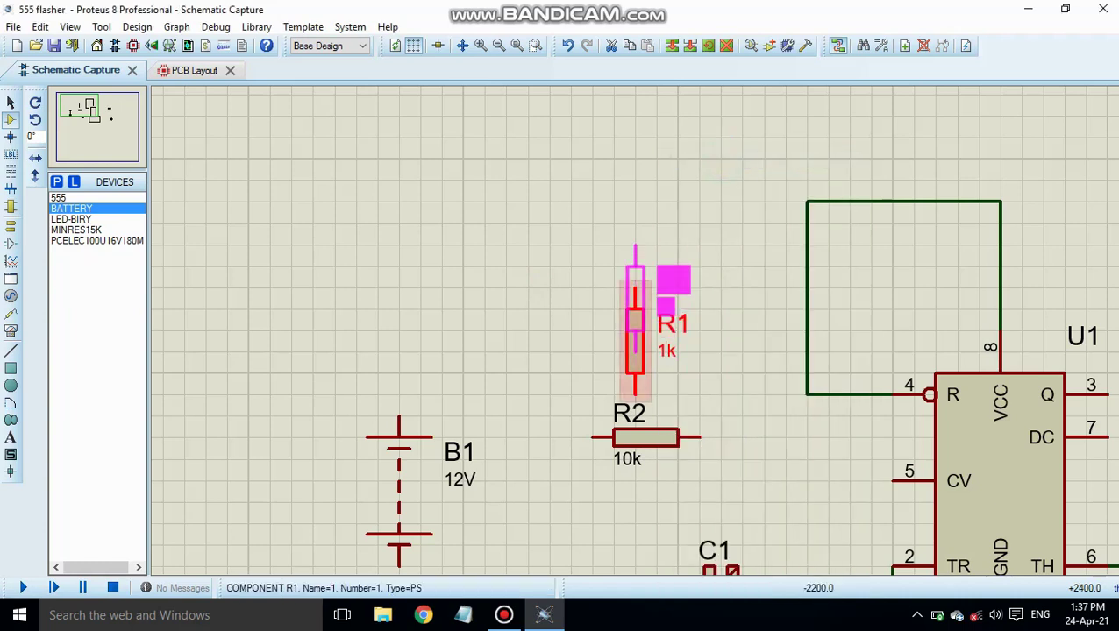
click(642, 291)
click(524, 390)
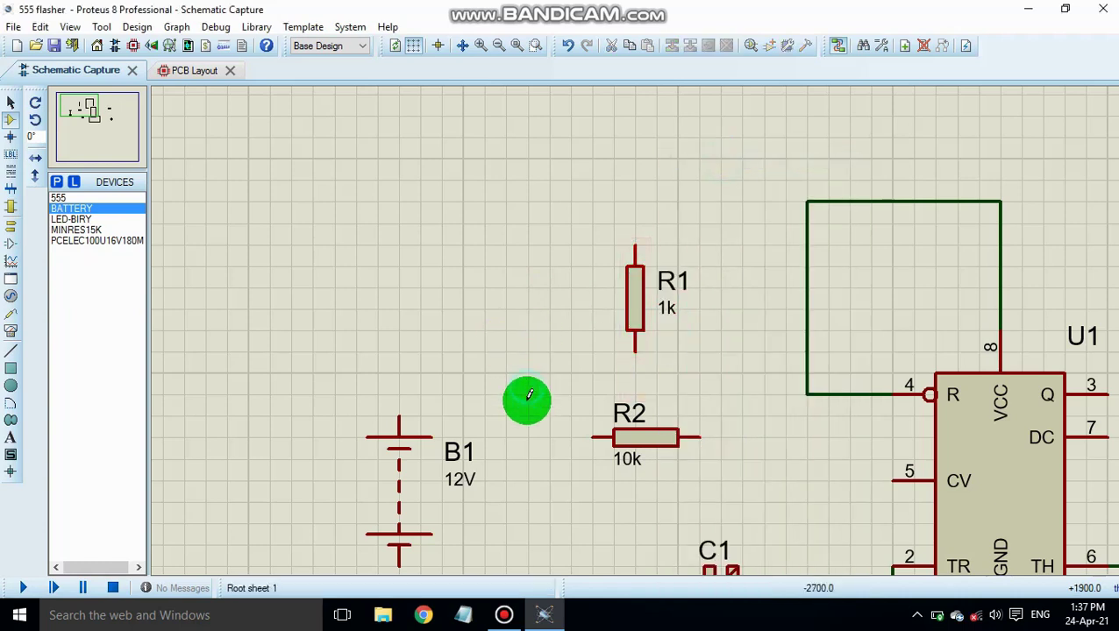
Step: Rotate R2 clockwise so it stands vertically below R1
right_click(669, 447)
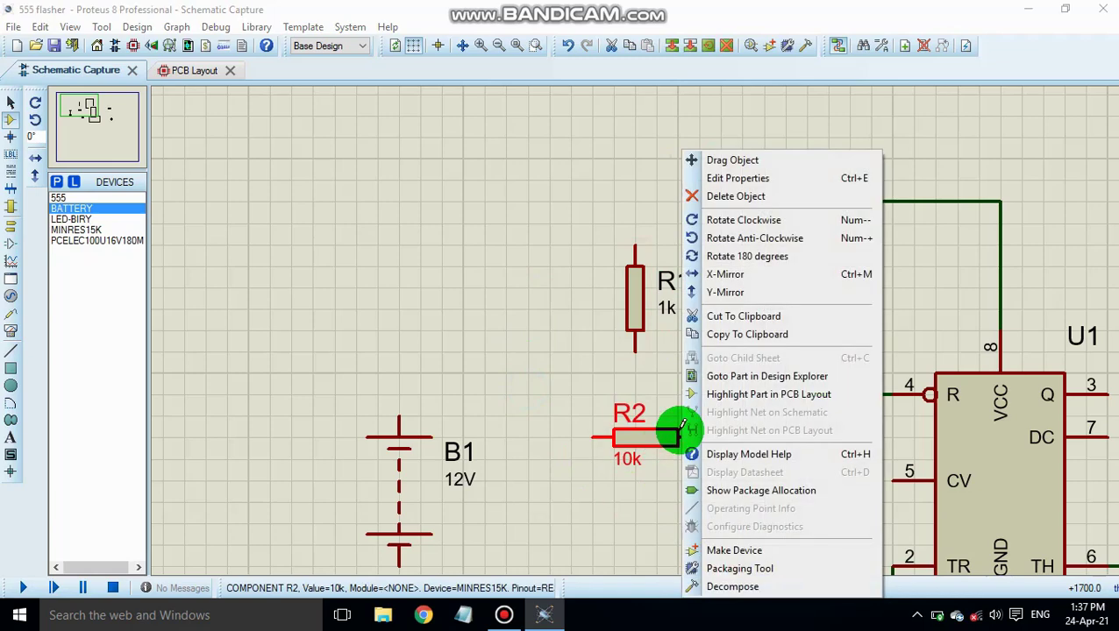
click(745, 220)
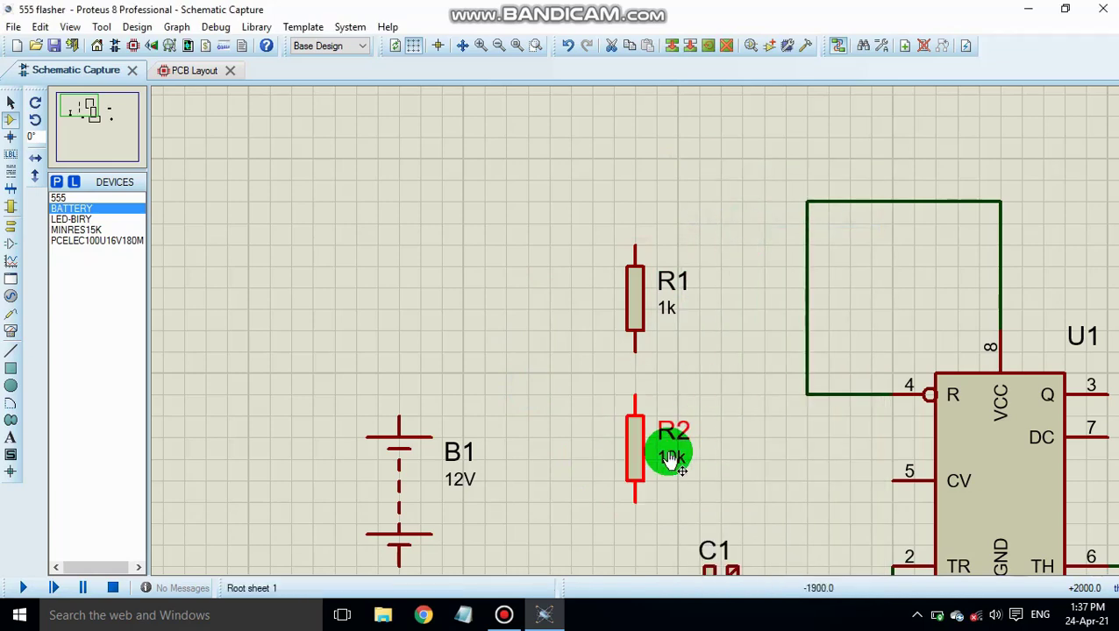
click(548, 433)
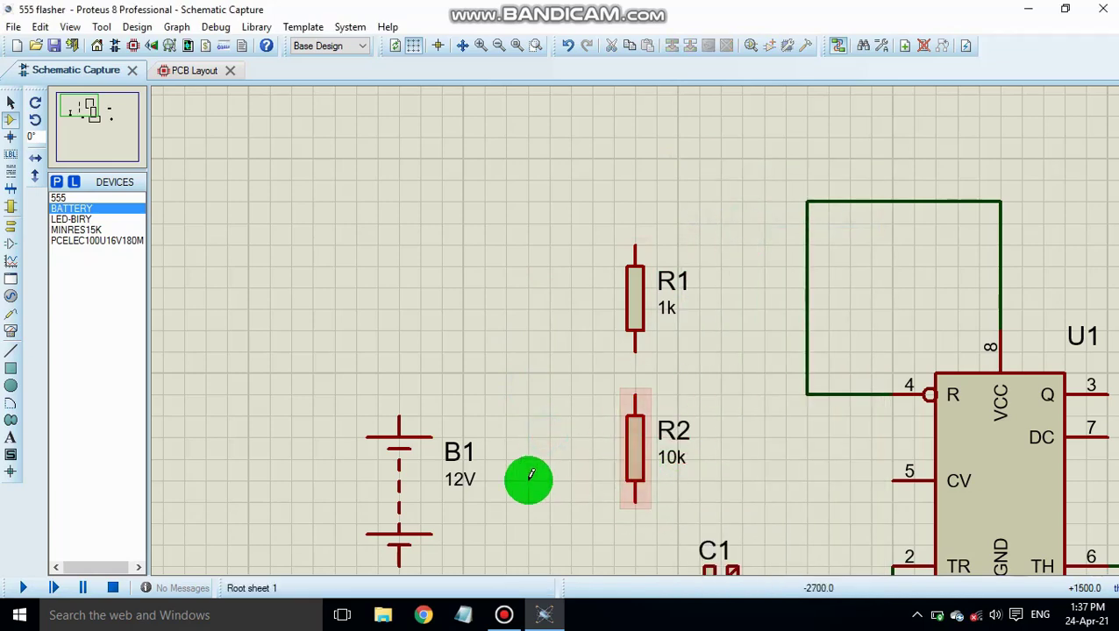
Step: Wire the upper end of R1 to the upper-left corner of the wire joining pins 8 and 4
scroll(562, 429, down, 1)
scroll(637, 327, up, 1)
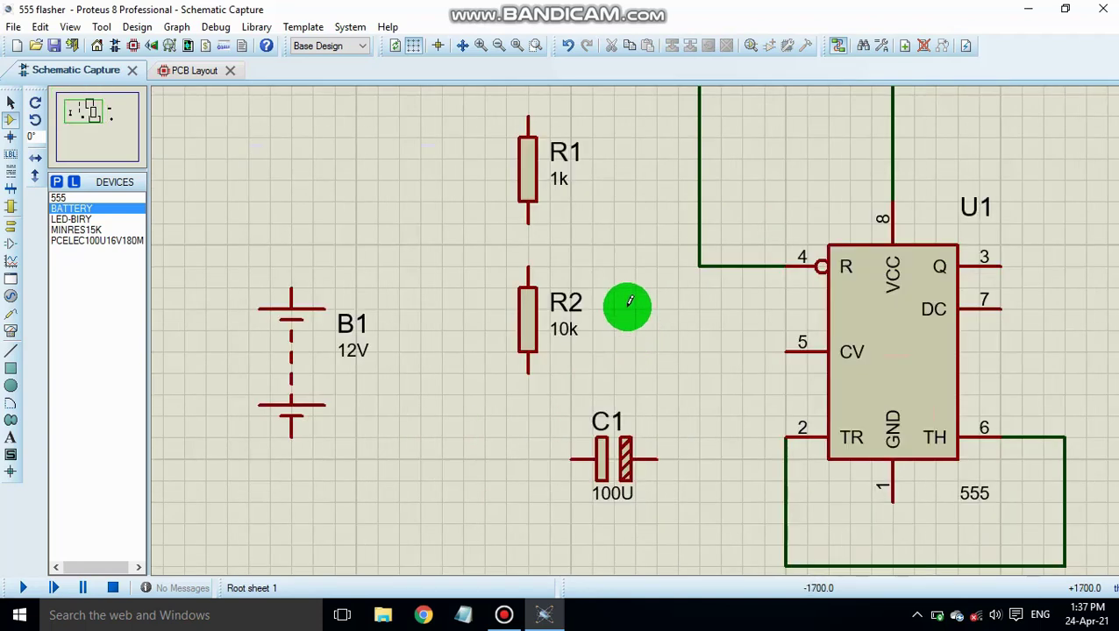
scroll(631, 307, down, 1)
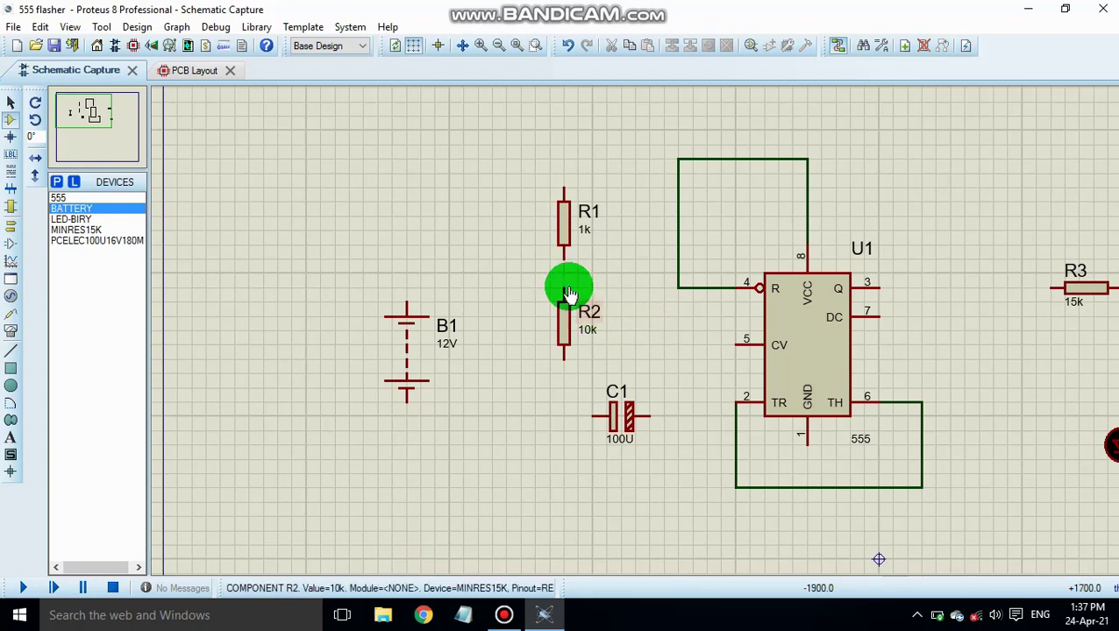
click(565, 182)
click(677, 159)
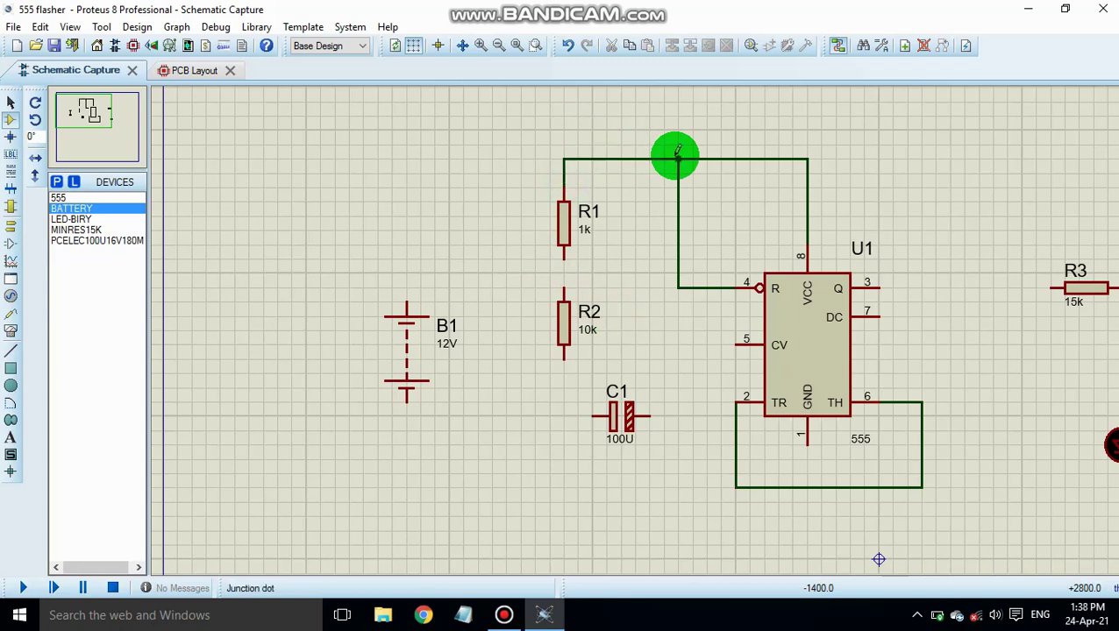
Step: Wire the lower end of R1 to discharge pin 7 of the 555, routing around R1's left and above the existing wiring
click(563, 257)
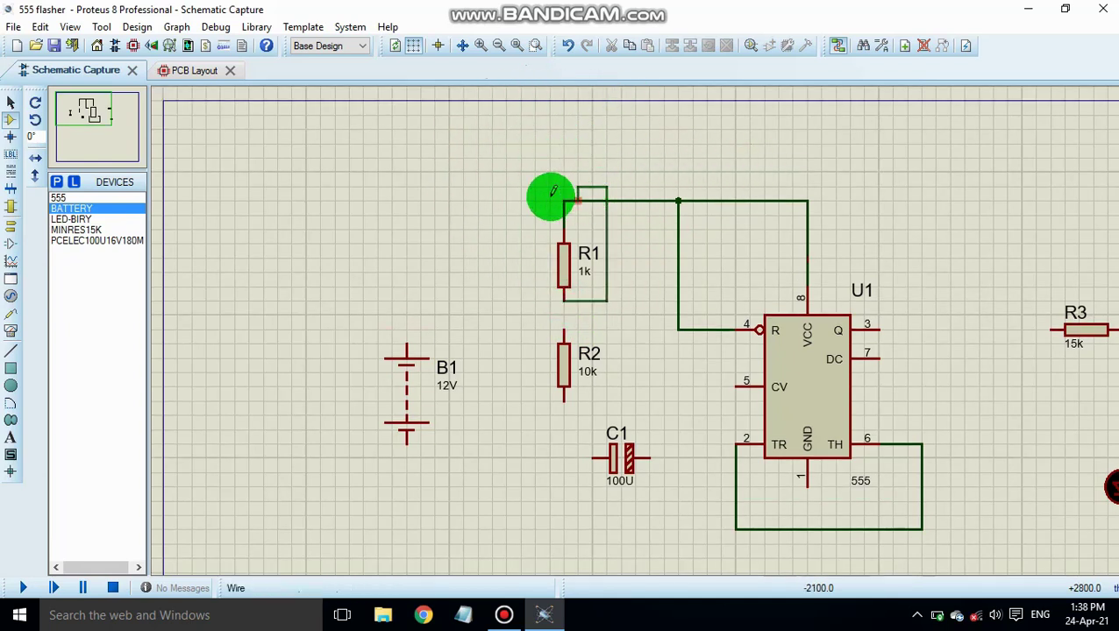
double_click(450, 240)
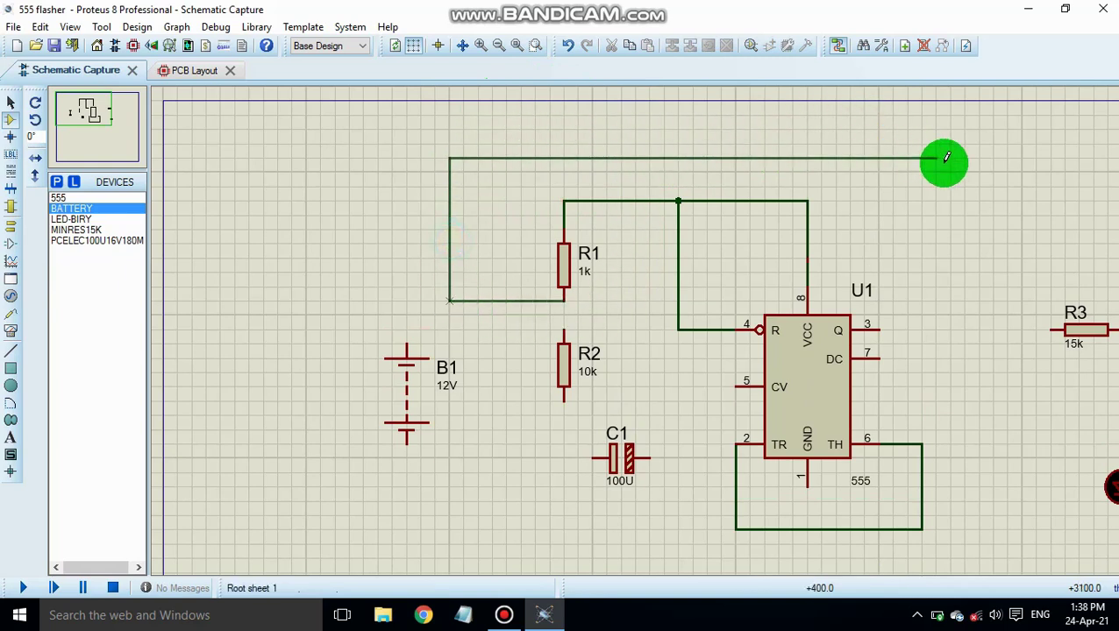
drag(947, 156, 880, 356)
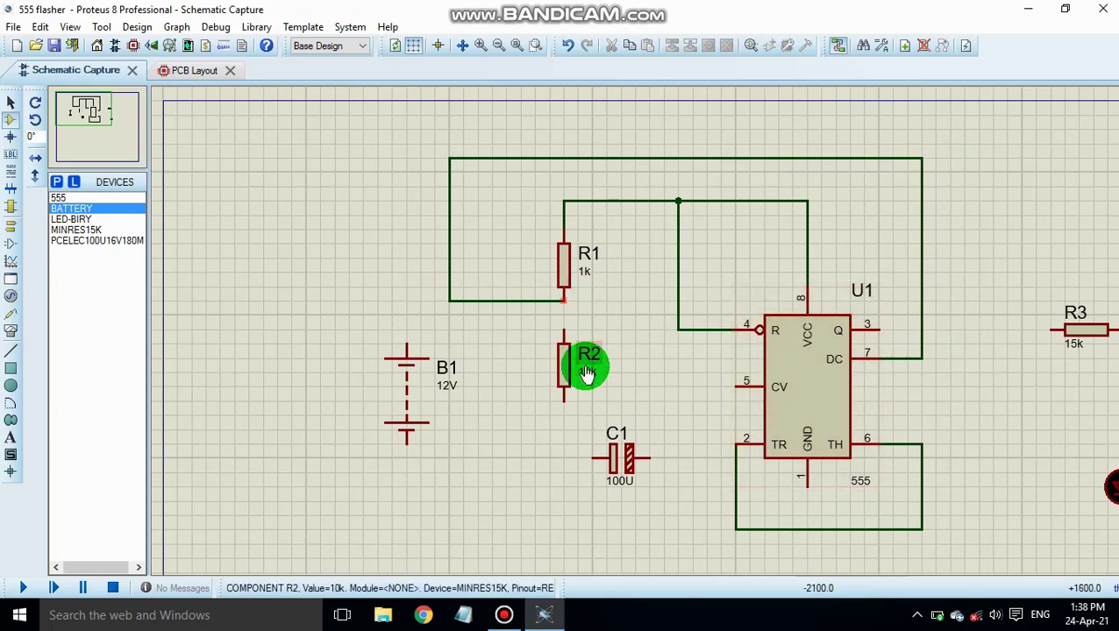
Step: Wire R1's lower end to R2's upper end, and R2's lower end to the wire joining pins 2 and 6 of the 555
click(567, 301)
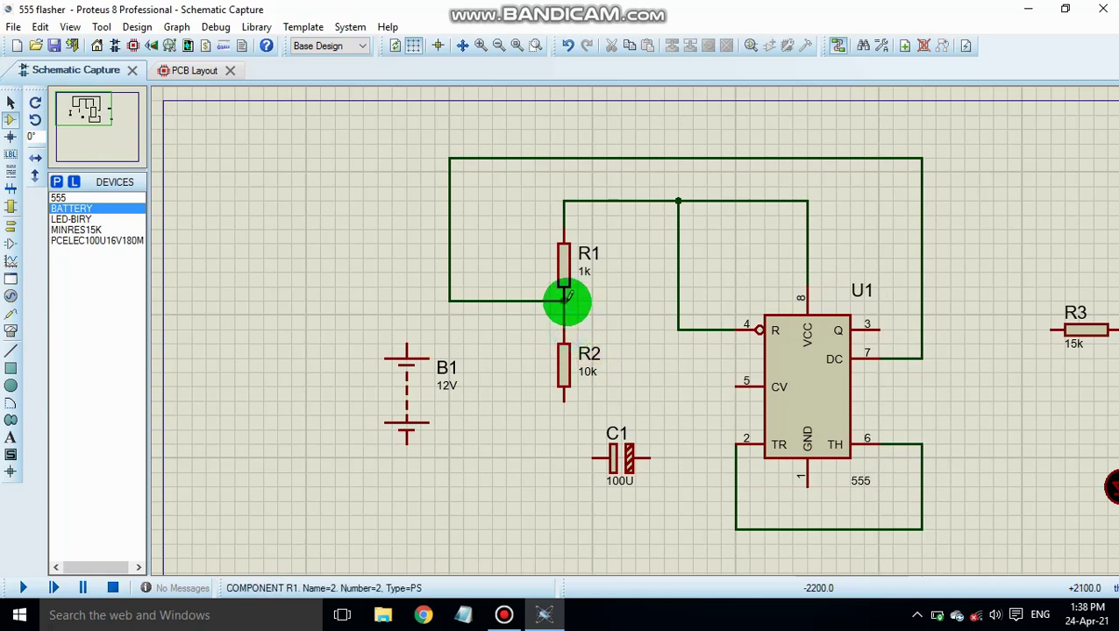
click(564, 399)
click(734, 529)
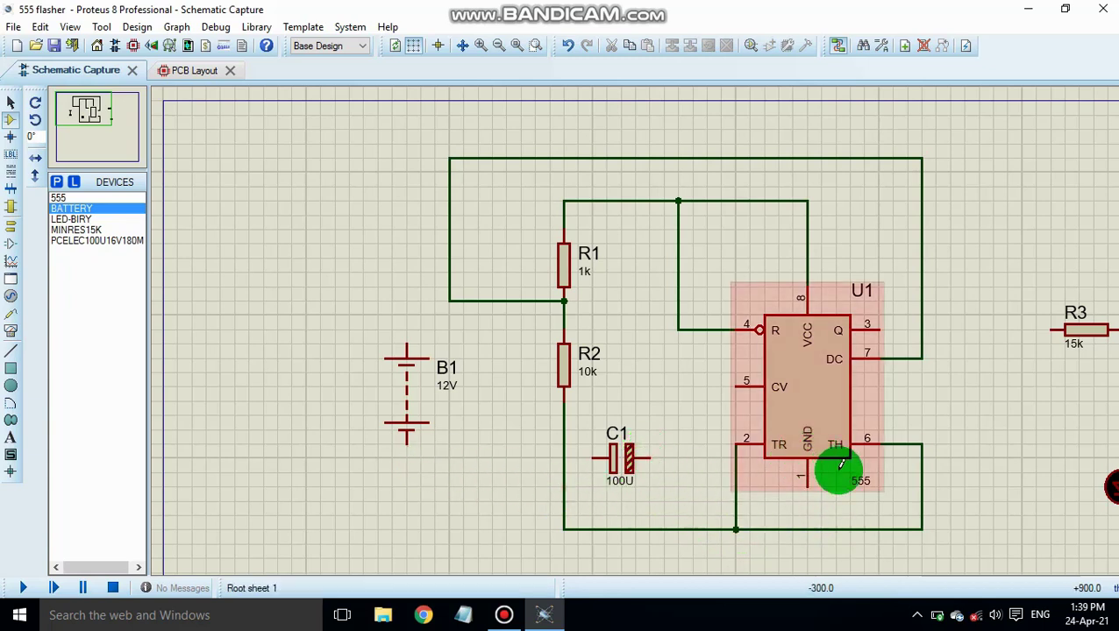
Step: Wire ground pin 1 of the 555 to the negative terminal of battery B1, routing just below the existing pin 2–6 wire
scroll(807, 483, down, 2)
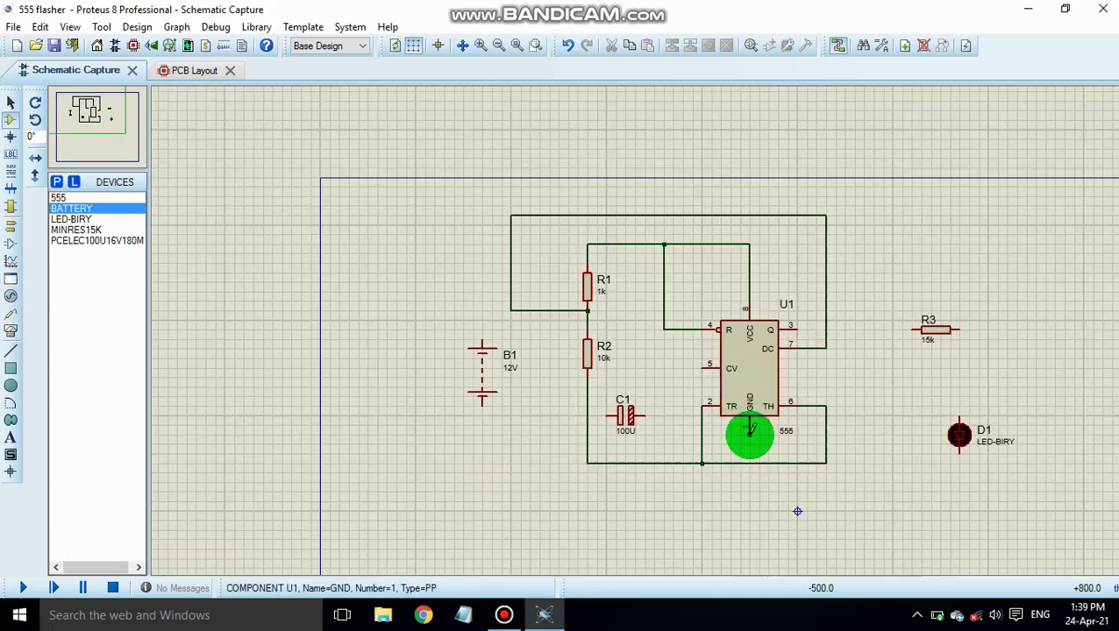
scroll(749, 429, up, 1)
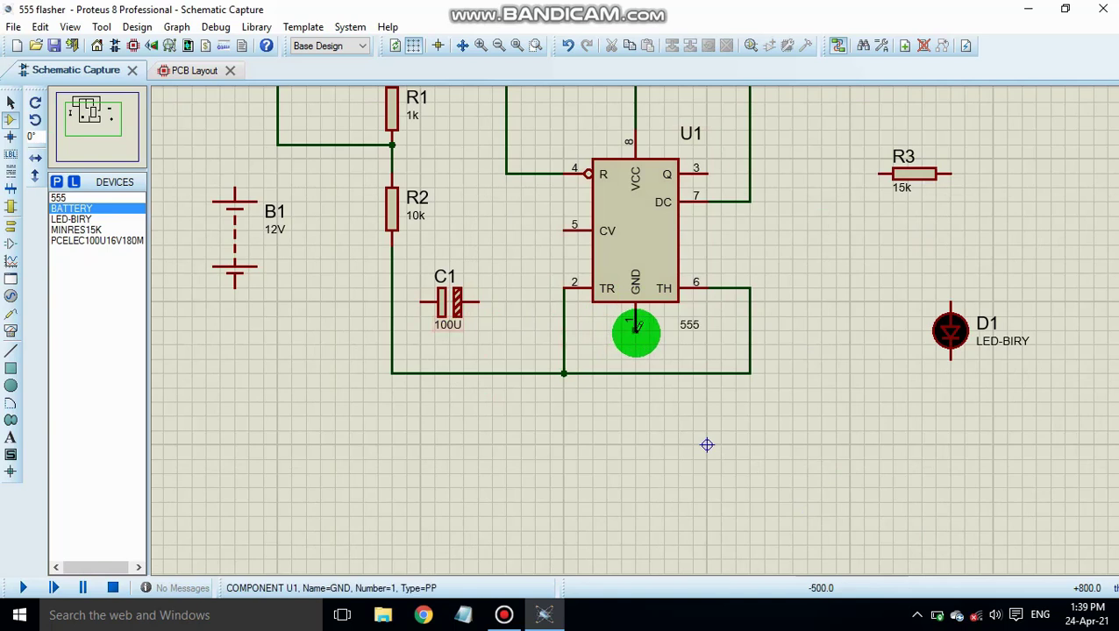
click(635, 327)
click(635, 373)
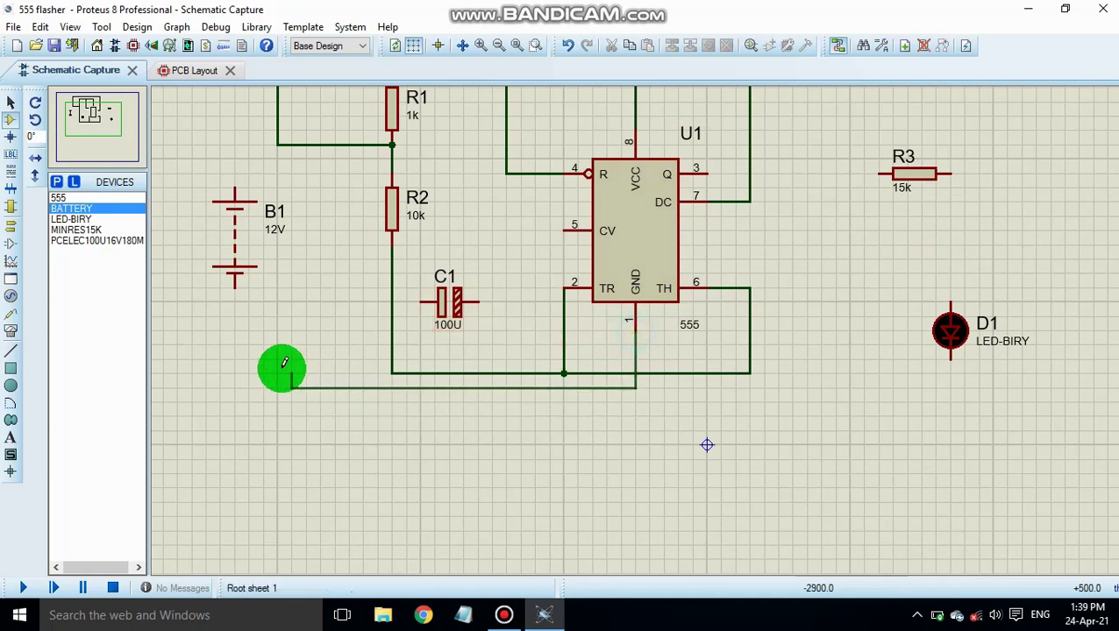
click(237, 286)
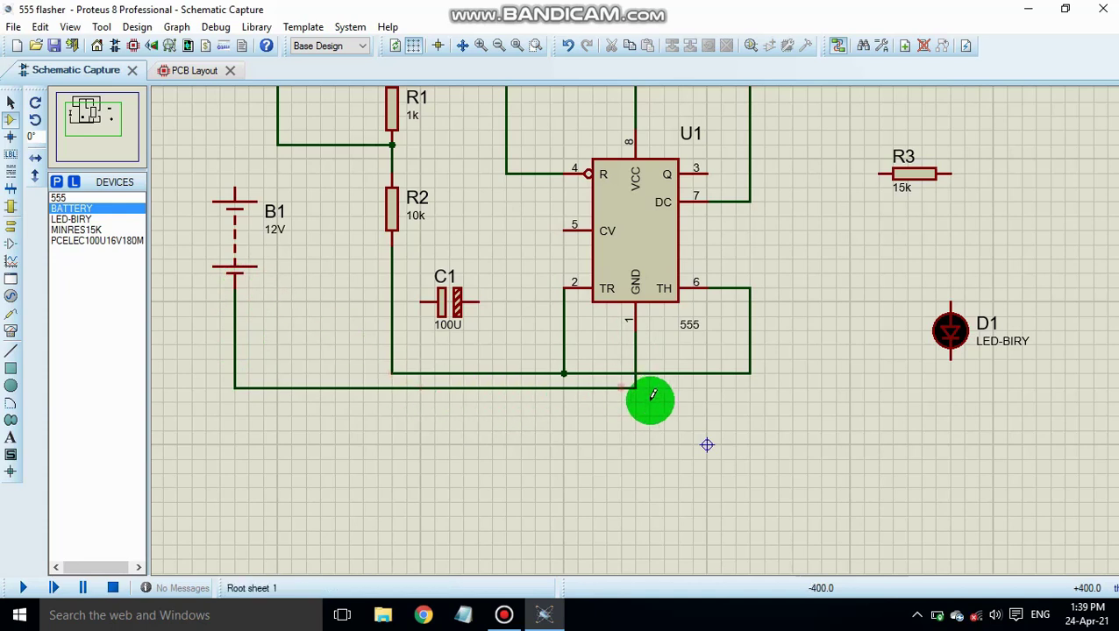
Step: Wire the negative (hatched) side of capacitor C1 down to the ground wire between B1 and pin 1
click(464, 320)
scroll(464, 320, up, 3)
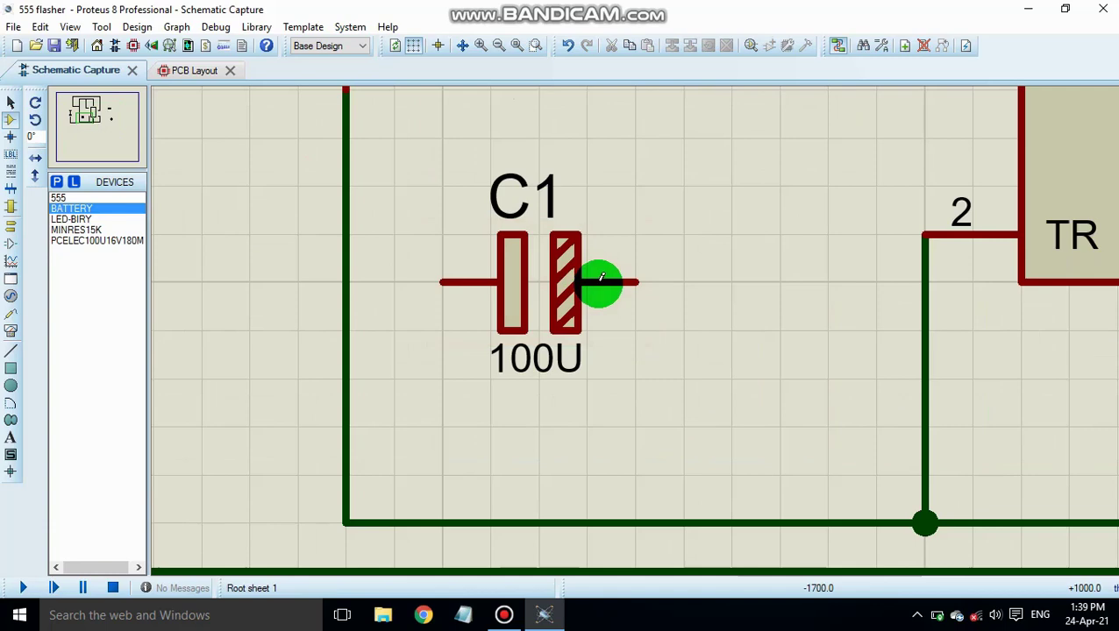
scroll(540, 304, down, 1)
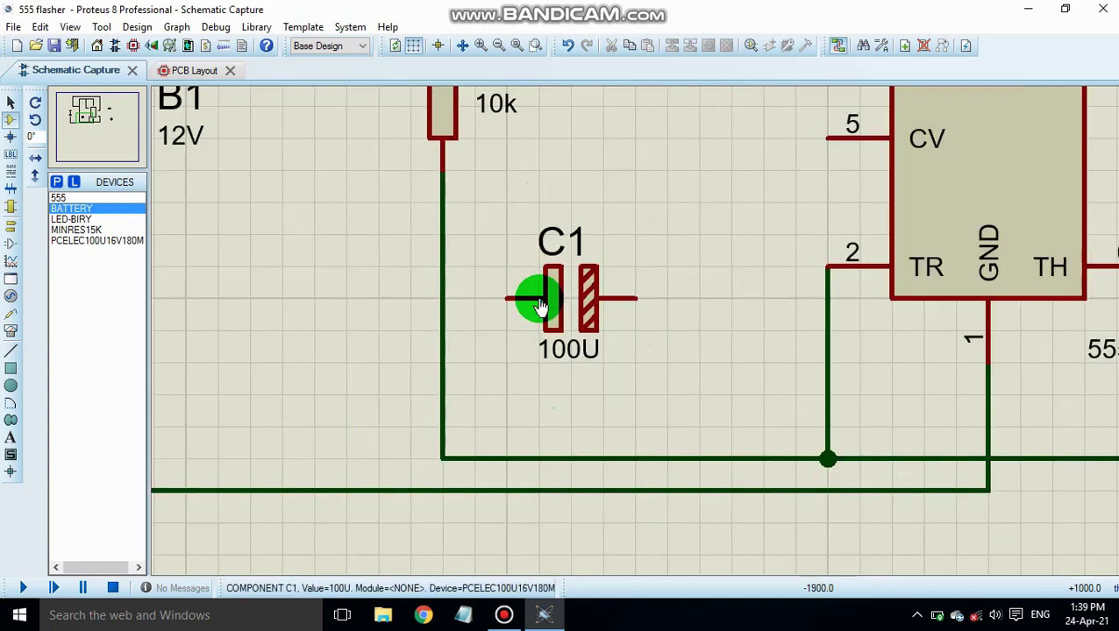
scroll(540, 304, down, 1)
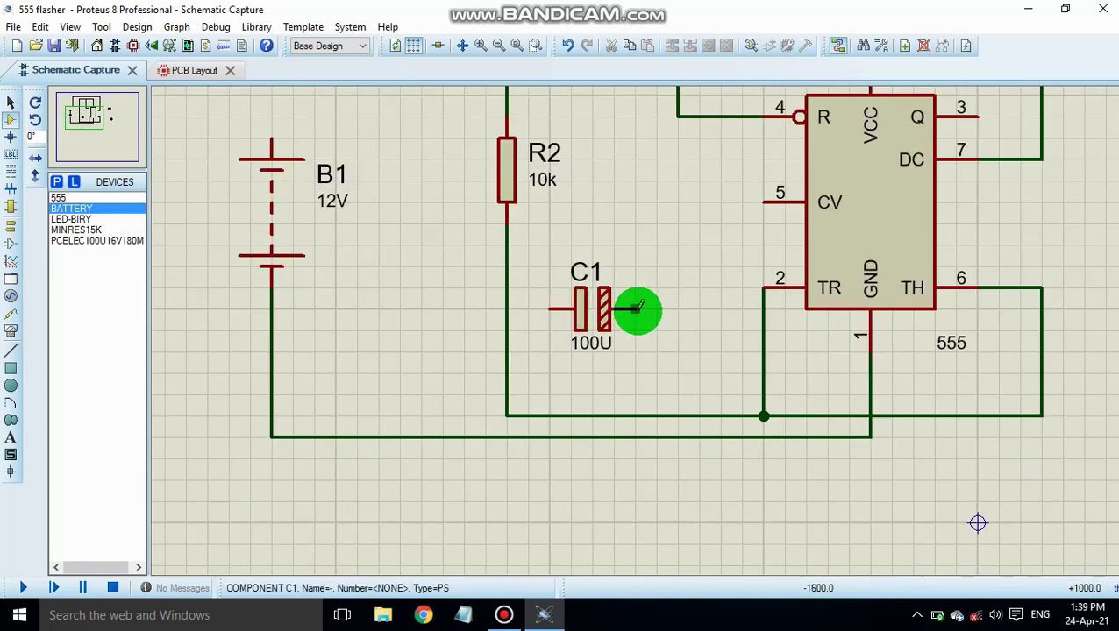
drag(638, 309, 657, 434)
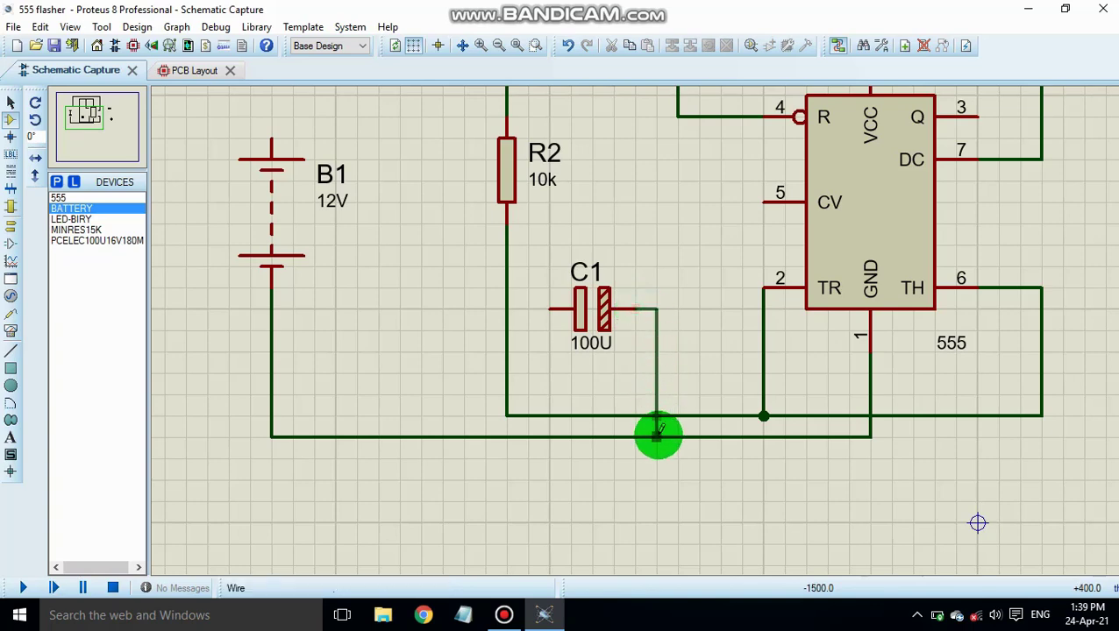
click(658, 433)
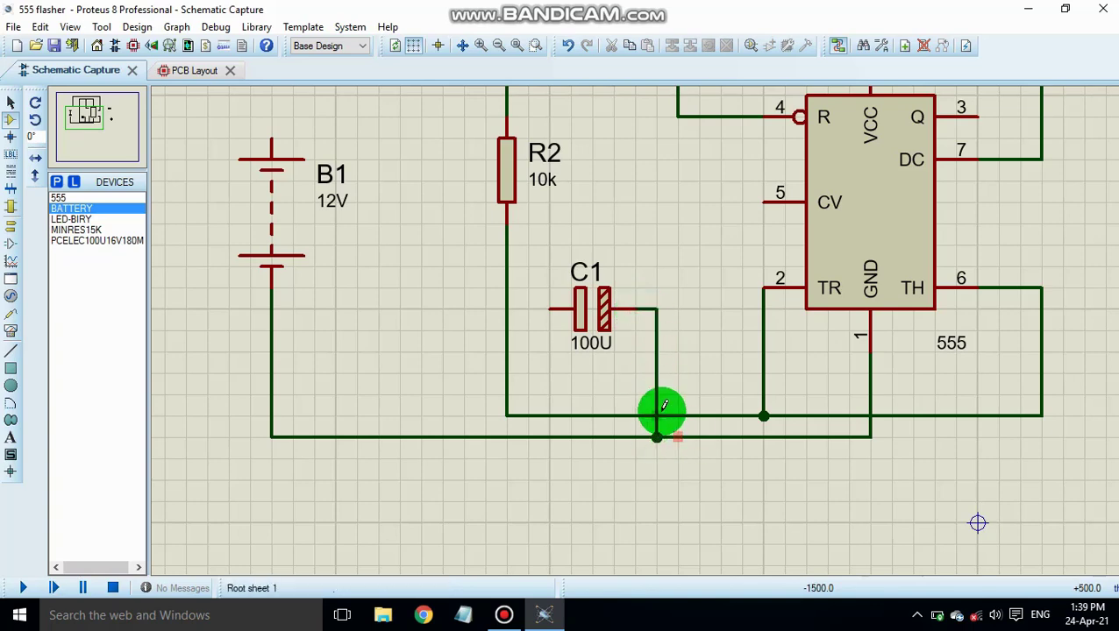
Step: Wire the positive side of C1 to trigger pin 2 of the 555, routing over the top of the capacitor
scroll(561, 308, up, 1)
scroll(638, 330, down, 1)
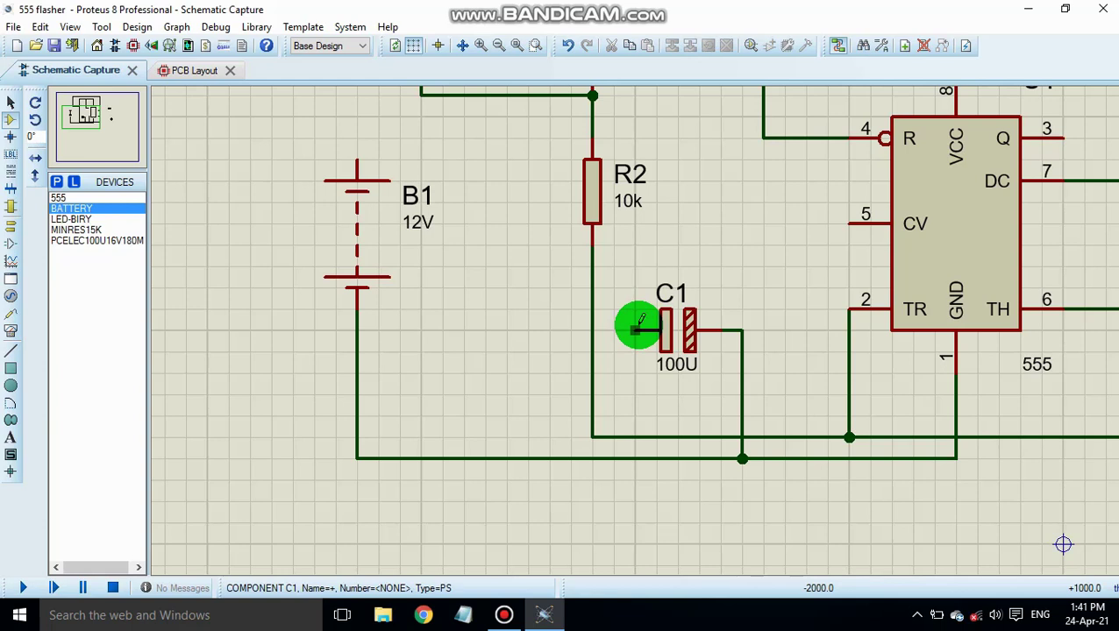
click(636, 324)
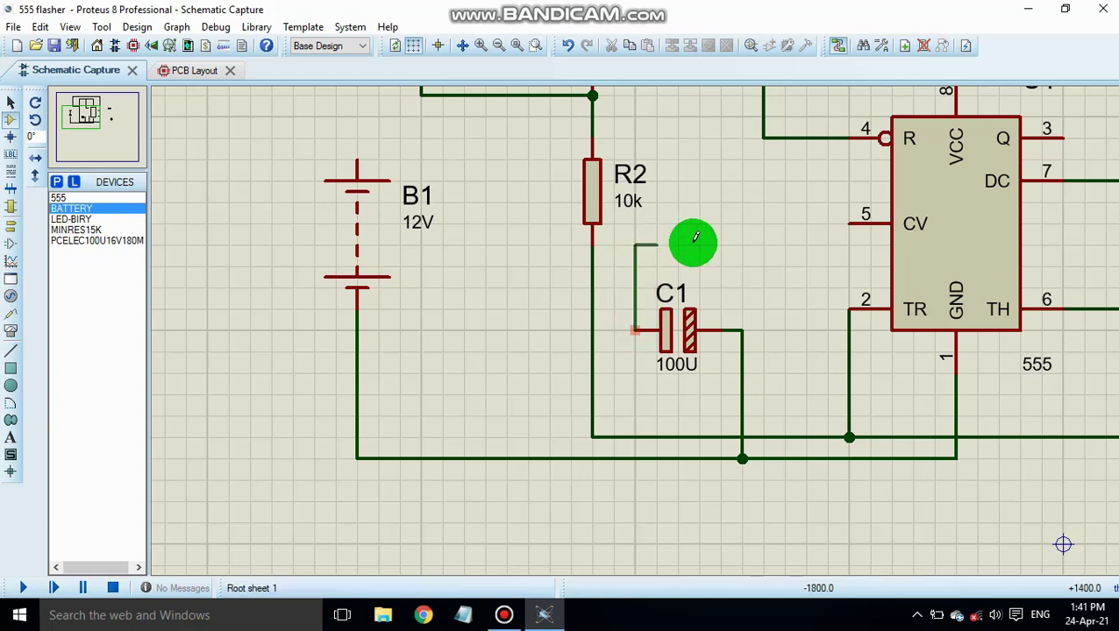
click(847, 307)
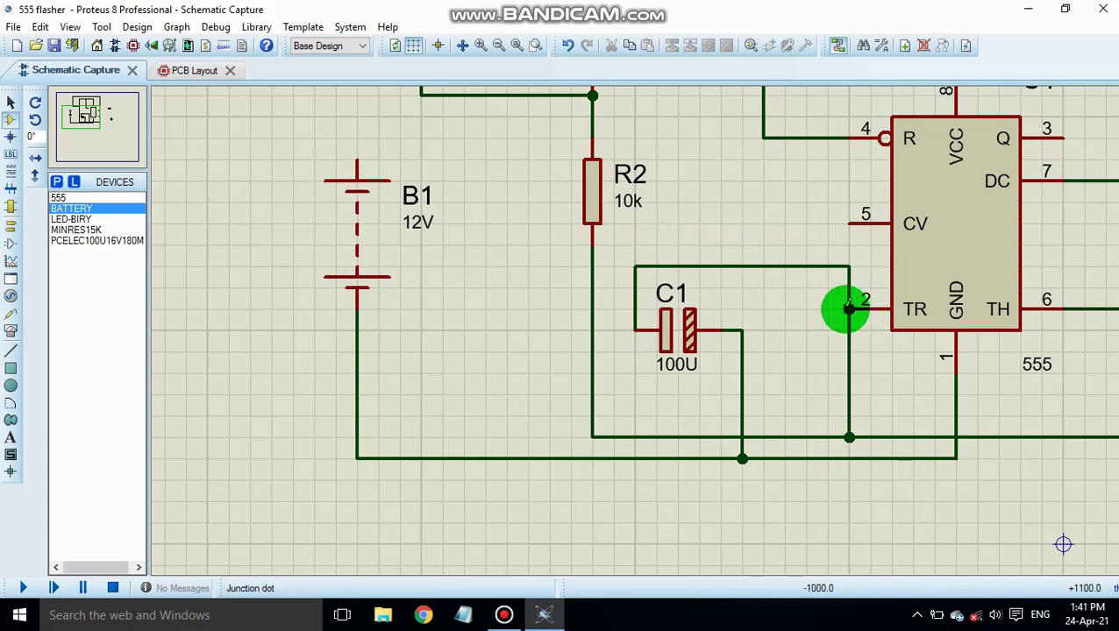
Step: Wire the positive terminal of battery B1 to the supply wire corner above R1
scroll(762, 327, down, 1)
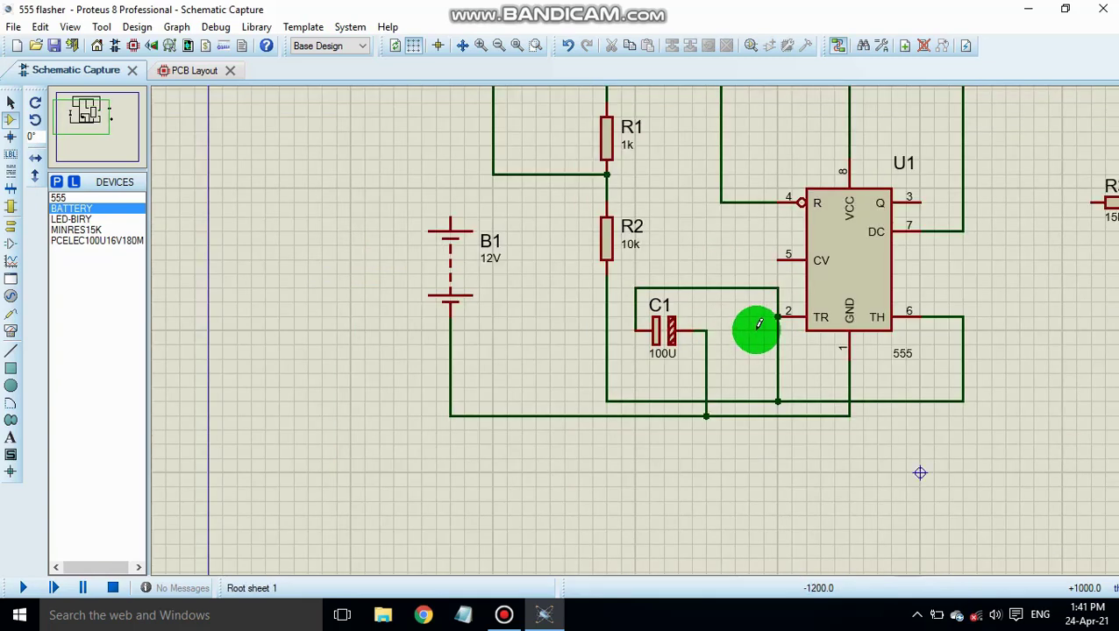
scroll(707, 310, down, 1)
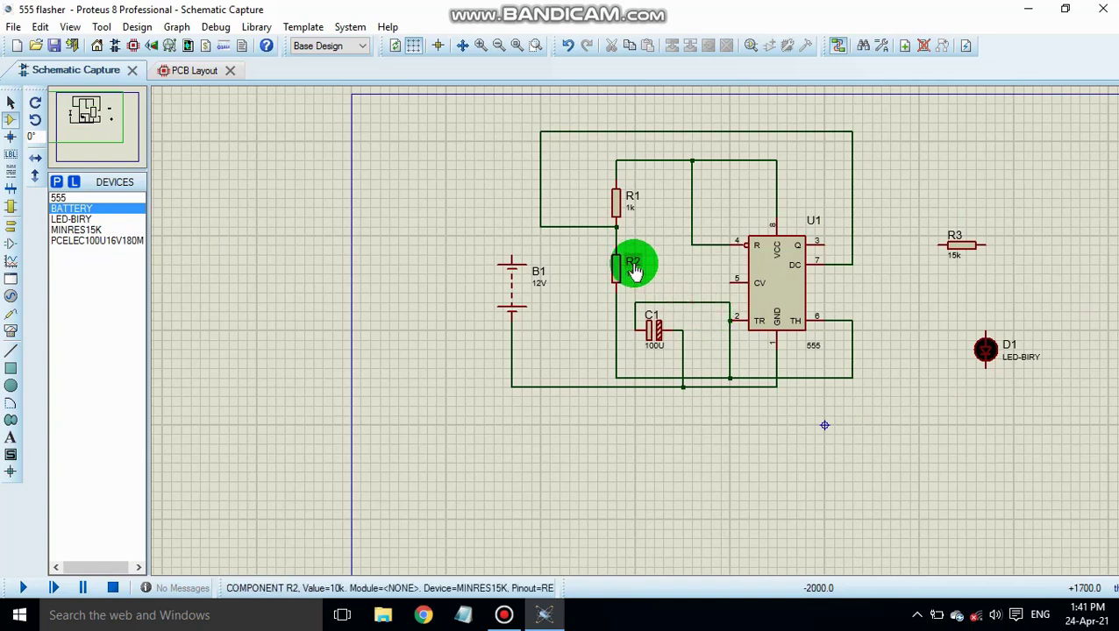
scroll(632, 272, up, 1)
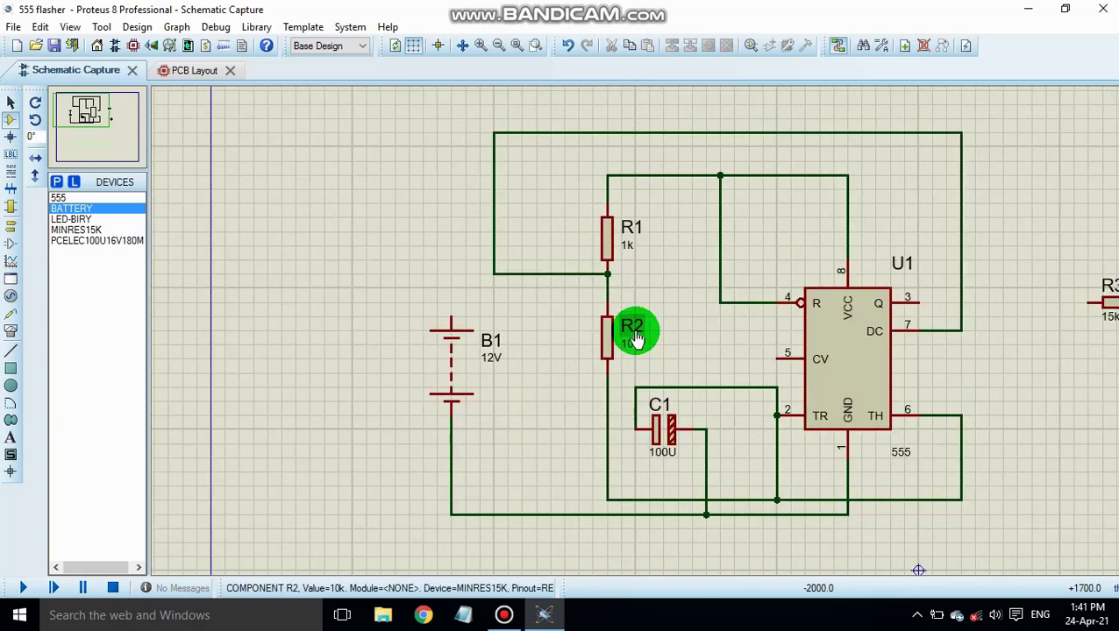
click(451, 314)
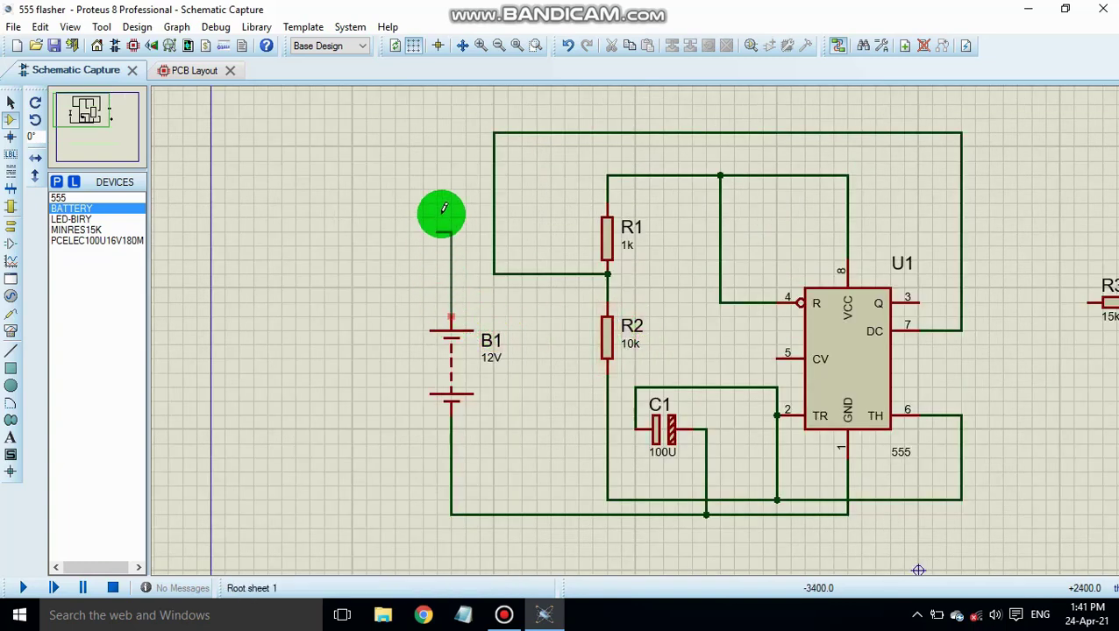
click(607, 176)
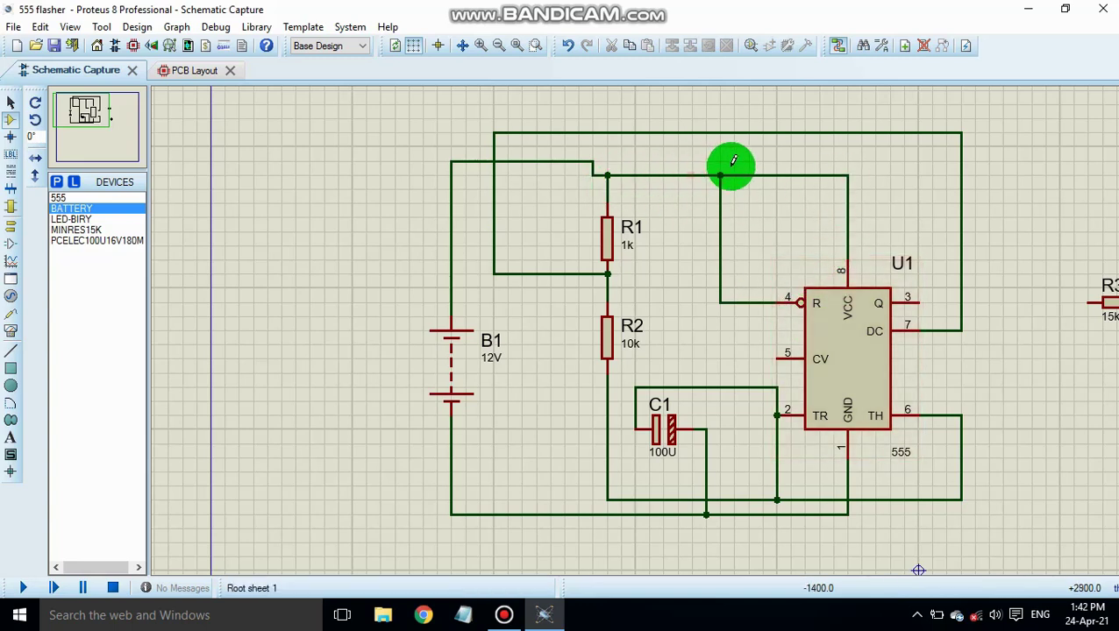
Step: Wire output pin 3 of the 555 straight across to the left end of R3
click(855, 305)
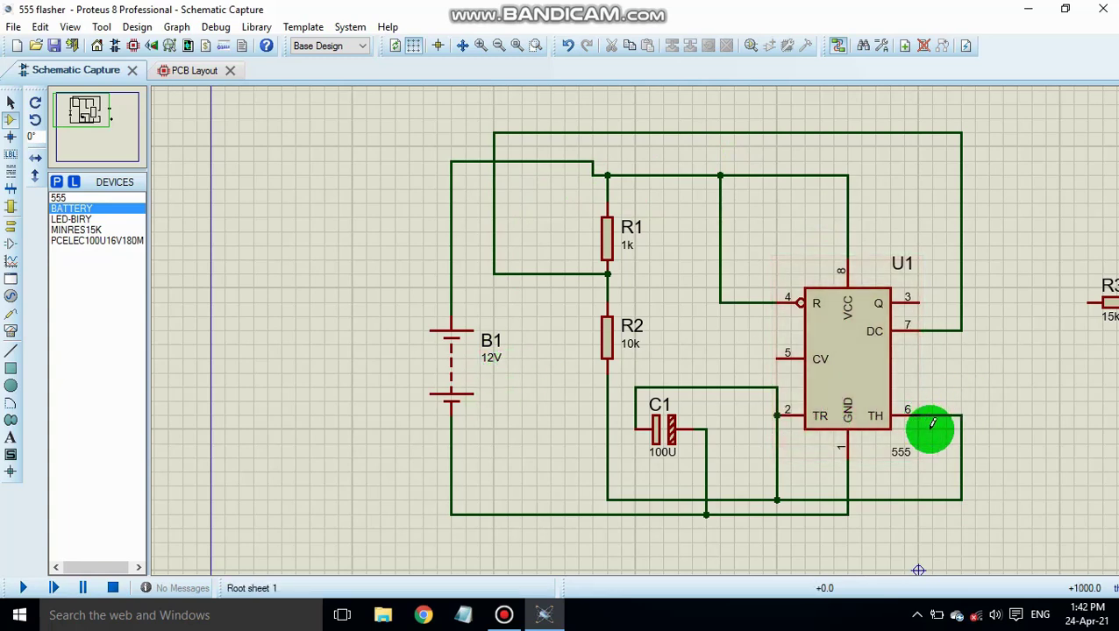
scroll(881, 399, up, 1)
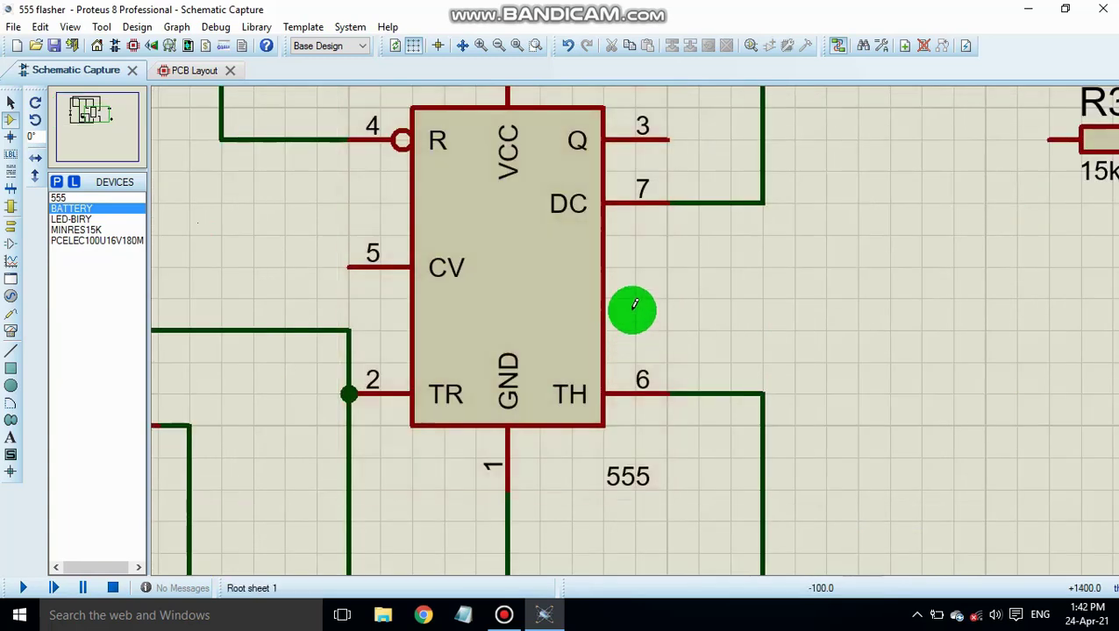
scroll(631, 310, down, 1)
scroll(847, 282, up, 1)
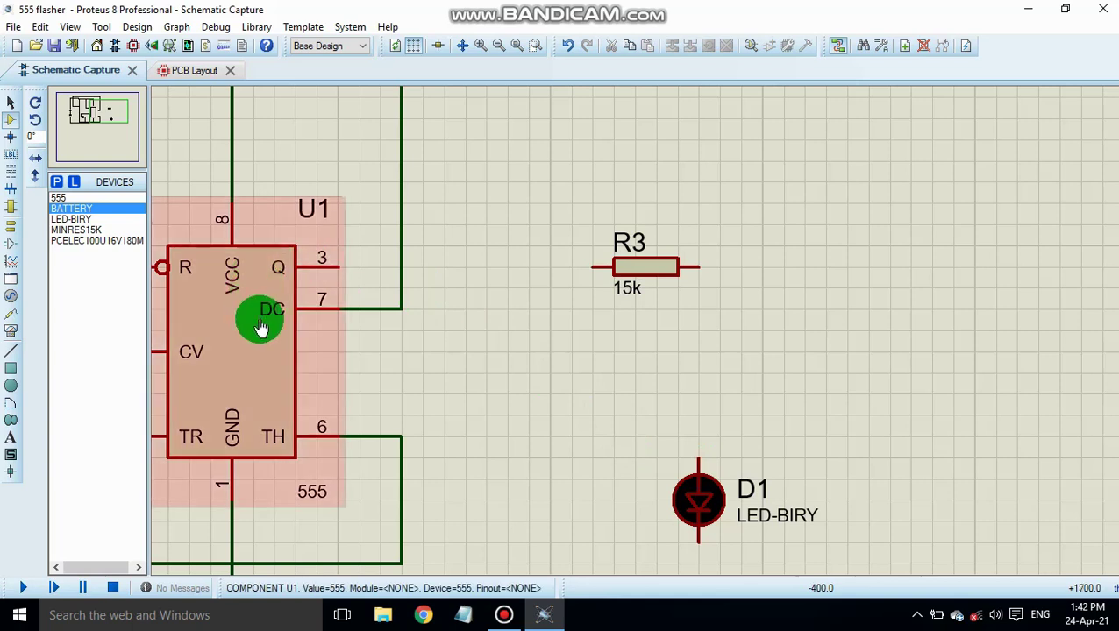
click(341, 268)
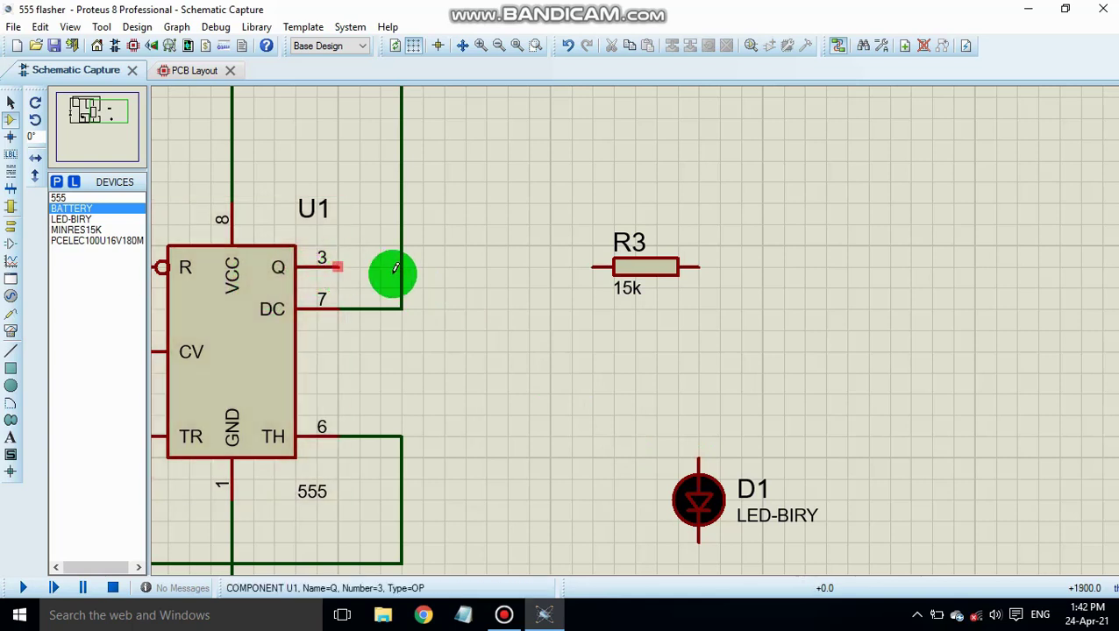
click(596, 266)
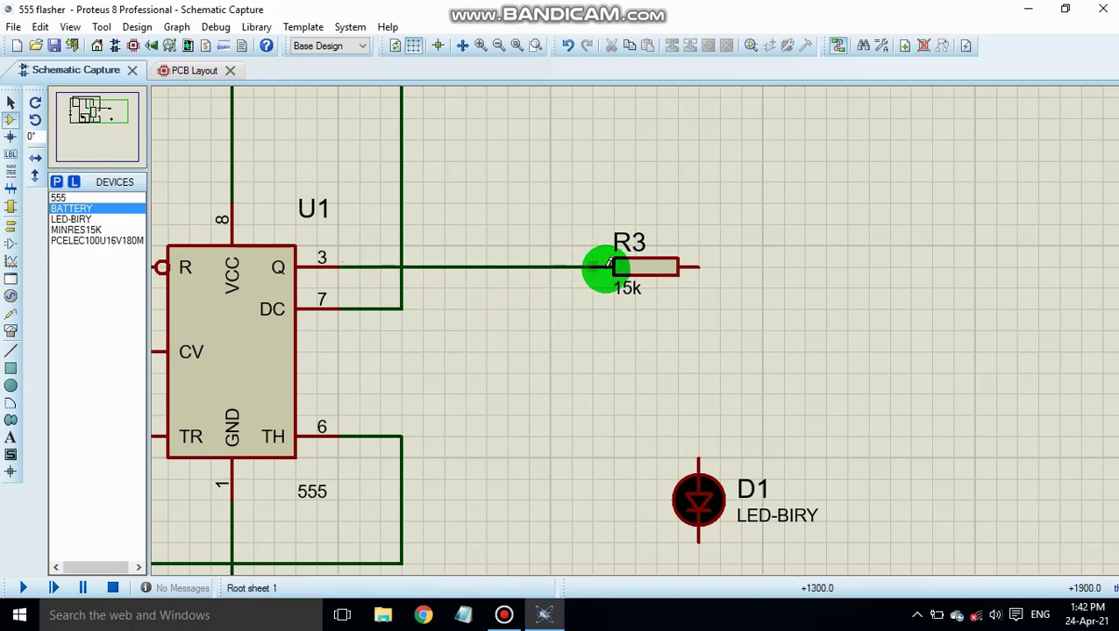
Step: Wire the right end of R3 down to the upper terminal of LED D1
click(700, 263)
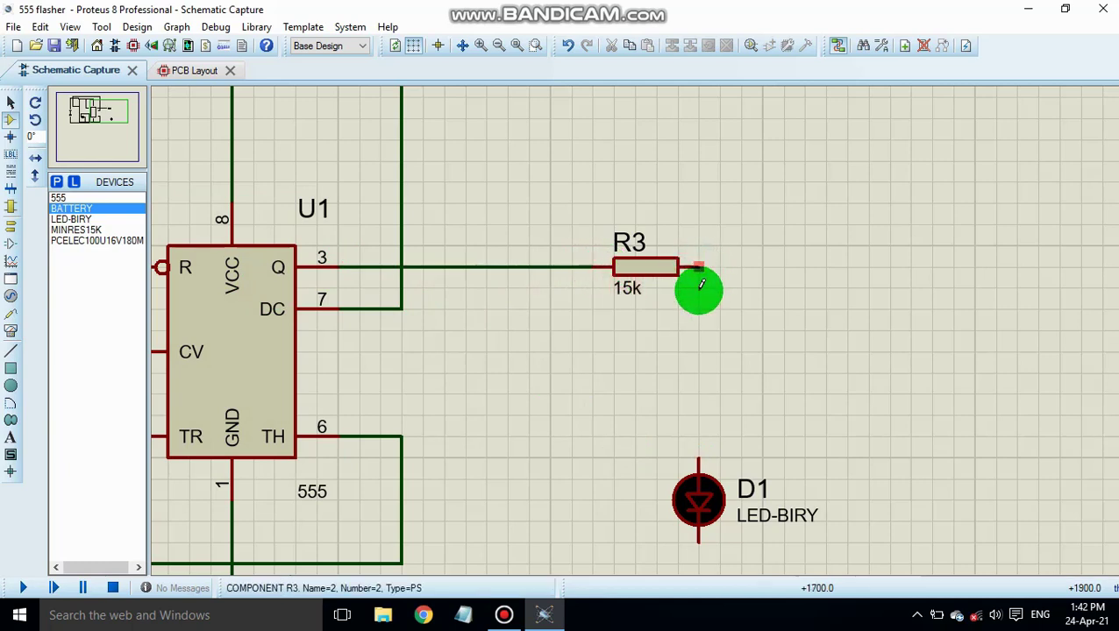
click(700, 445)
scroll(674, 412, down, 2)
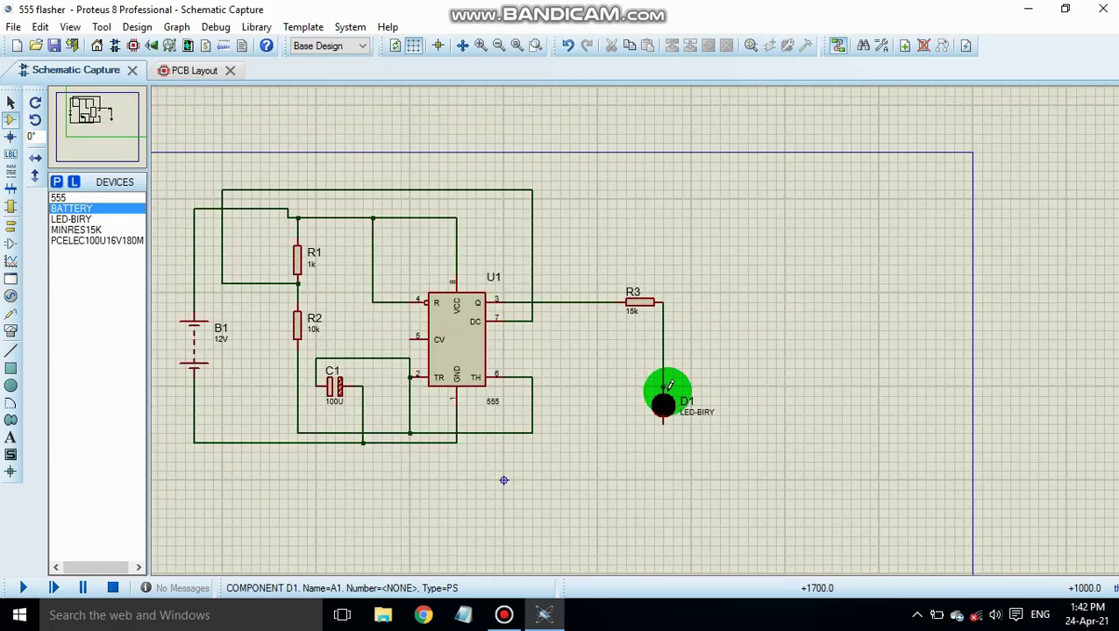
Step: Wire the lower terminal of D1 to the ground wire corner below pin 1 of the 555
scroll(663, 399, up, 2)
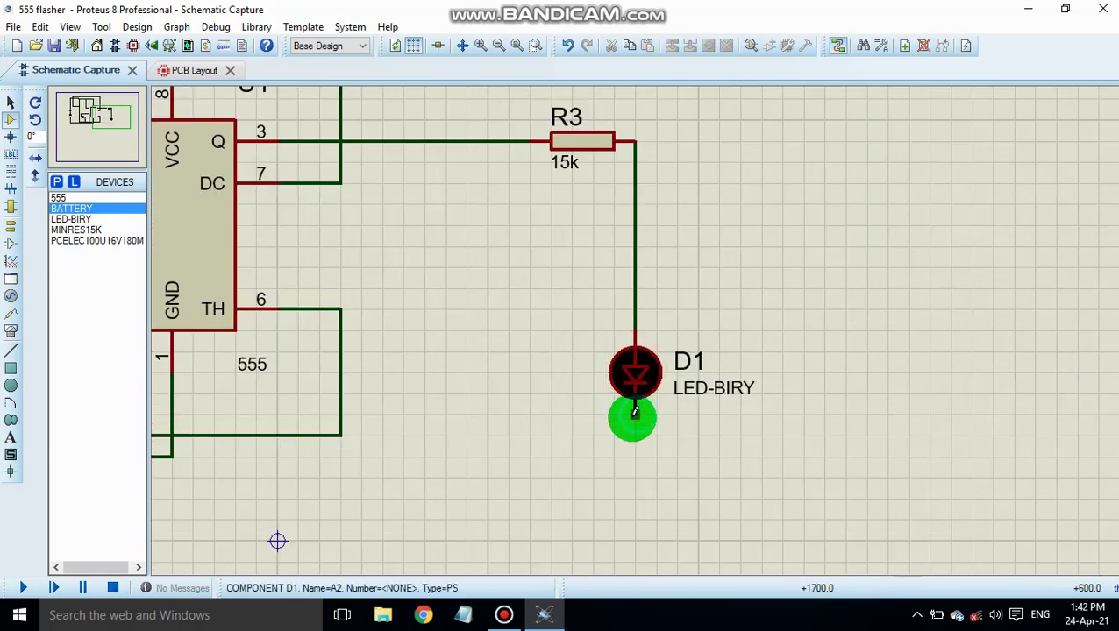
scroll(635, 412, down, 3)
scroll(611, 356, up, 3)
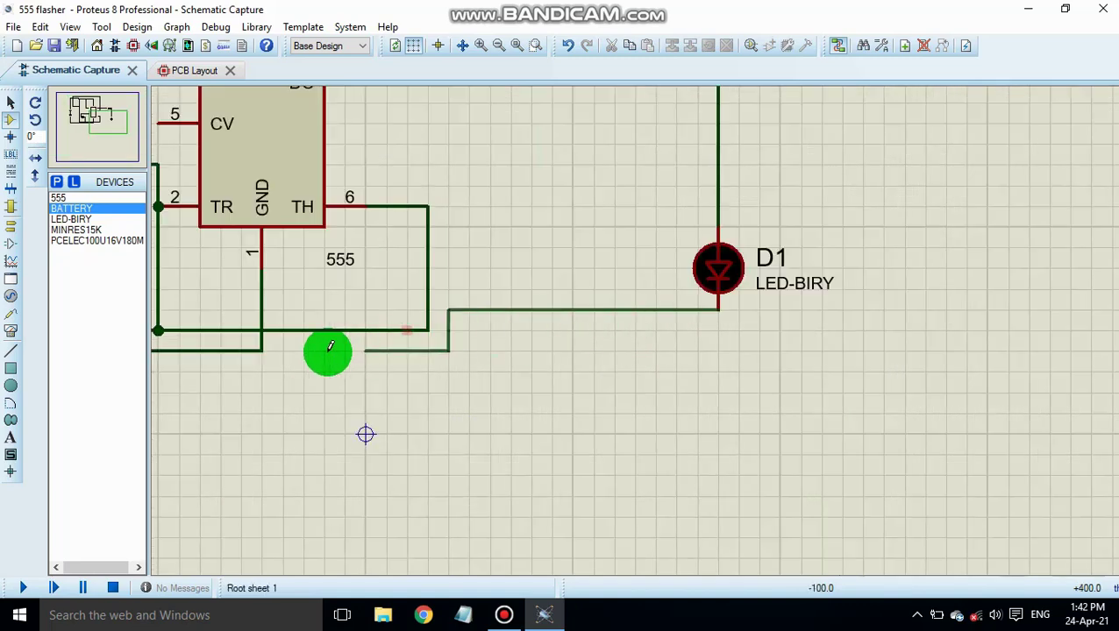
click(262, 351)
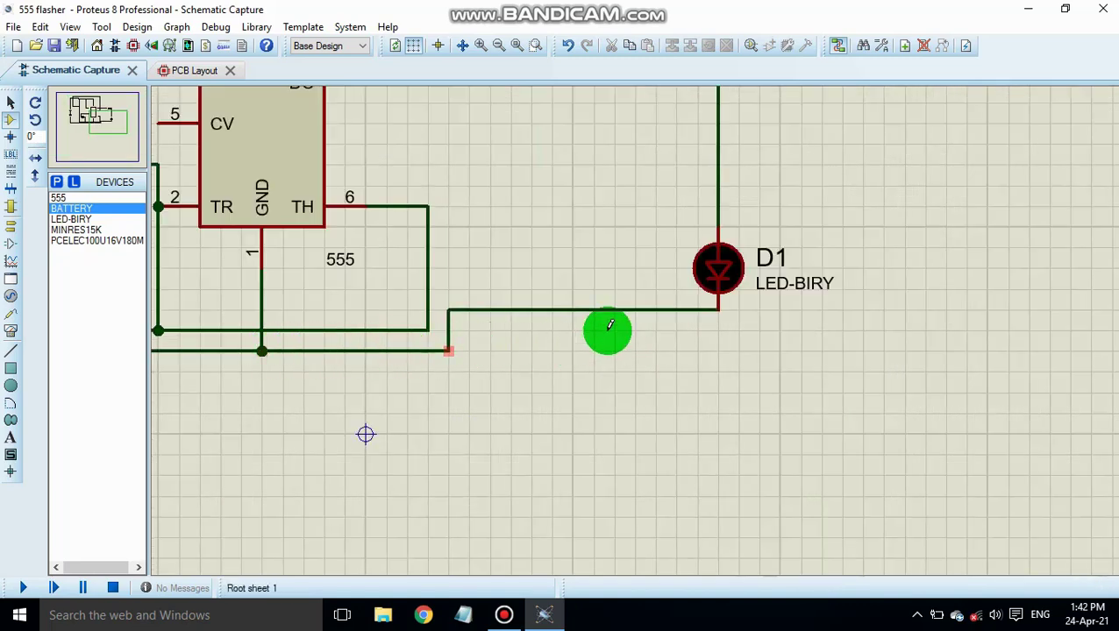
Step: Set the resistance of R3 to 1k and deselect it
scroll(607, 330, down, 1)
scroll(636, 329, up, 1)
scroll(635, 339, down, 1)
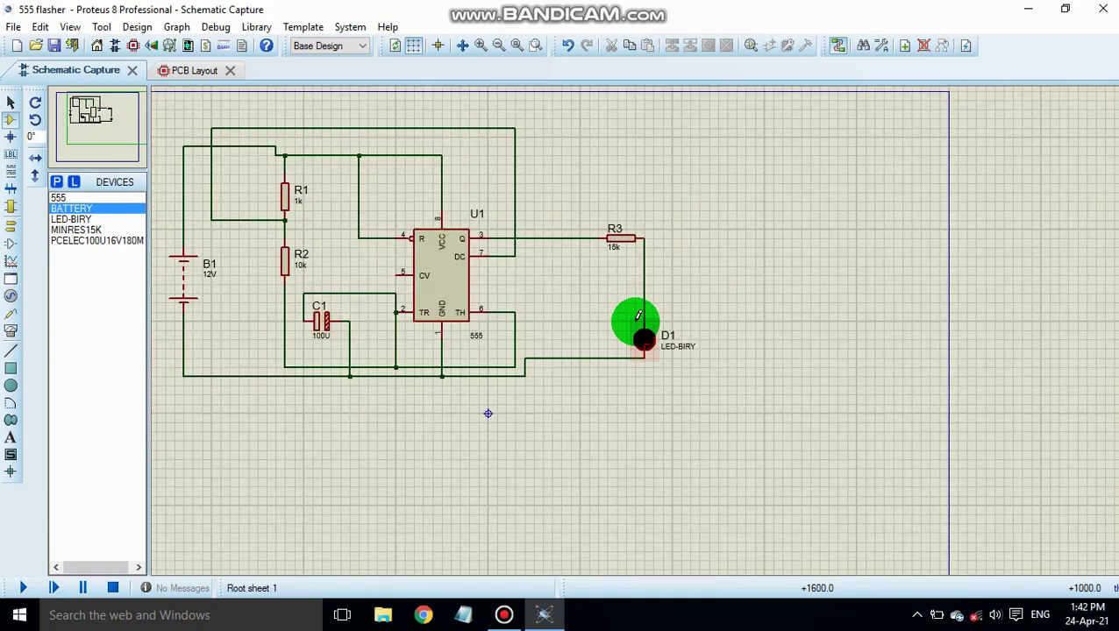
scroll(638, 332, up, 1)
scroll(662, 282, down, 1)
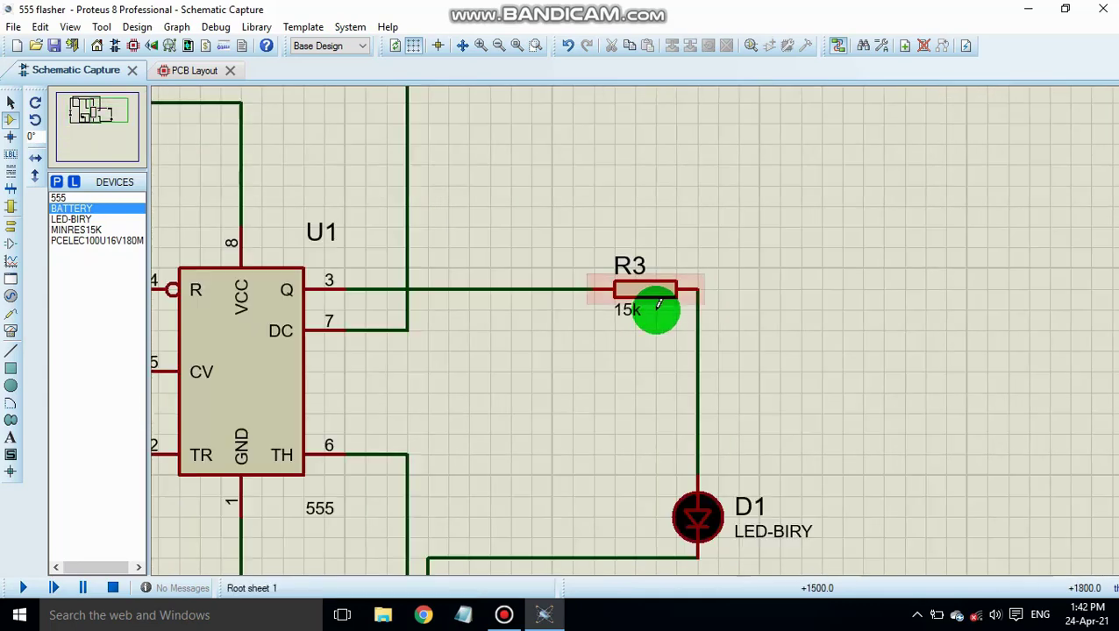
right_click(654, 291)
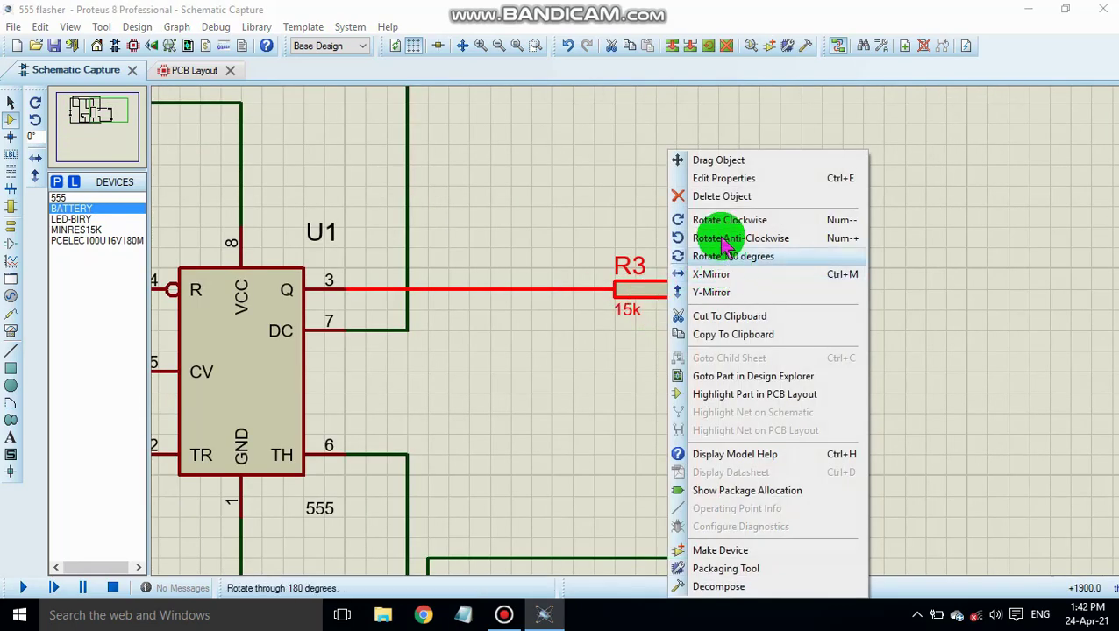
click(736, 179)
double_click(472, 200)
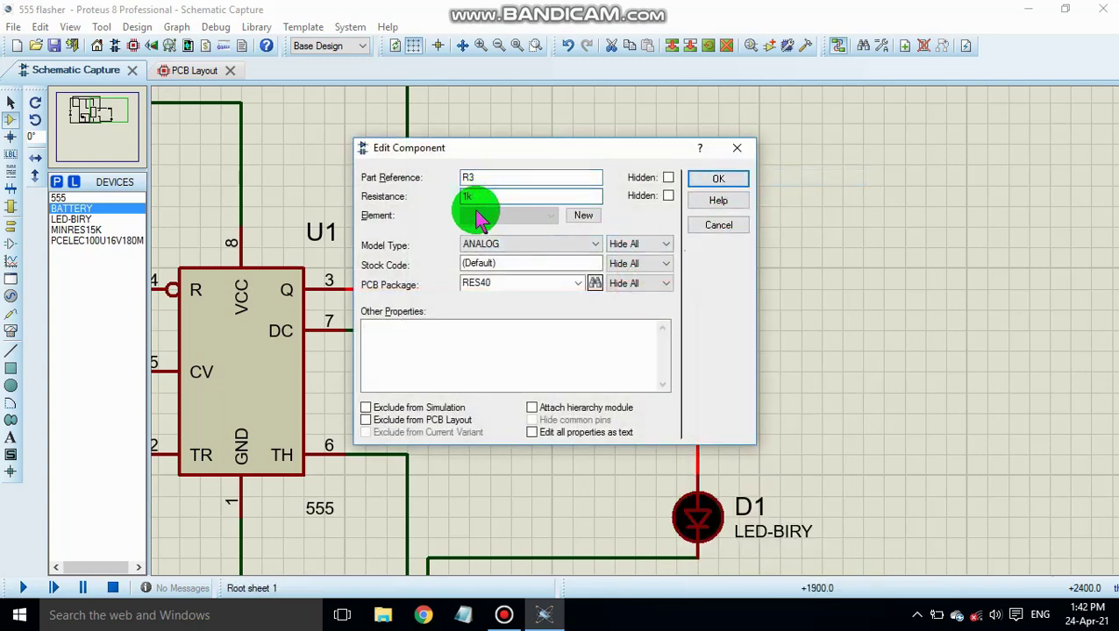
key(Return)
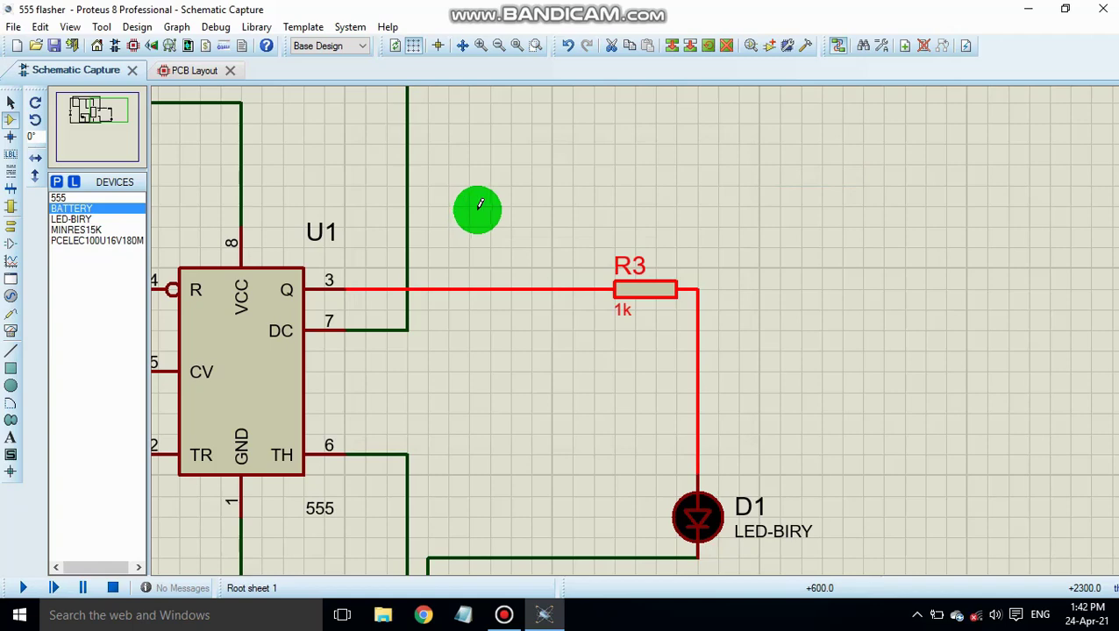
click(752, 204)
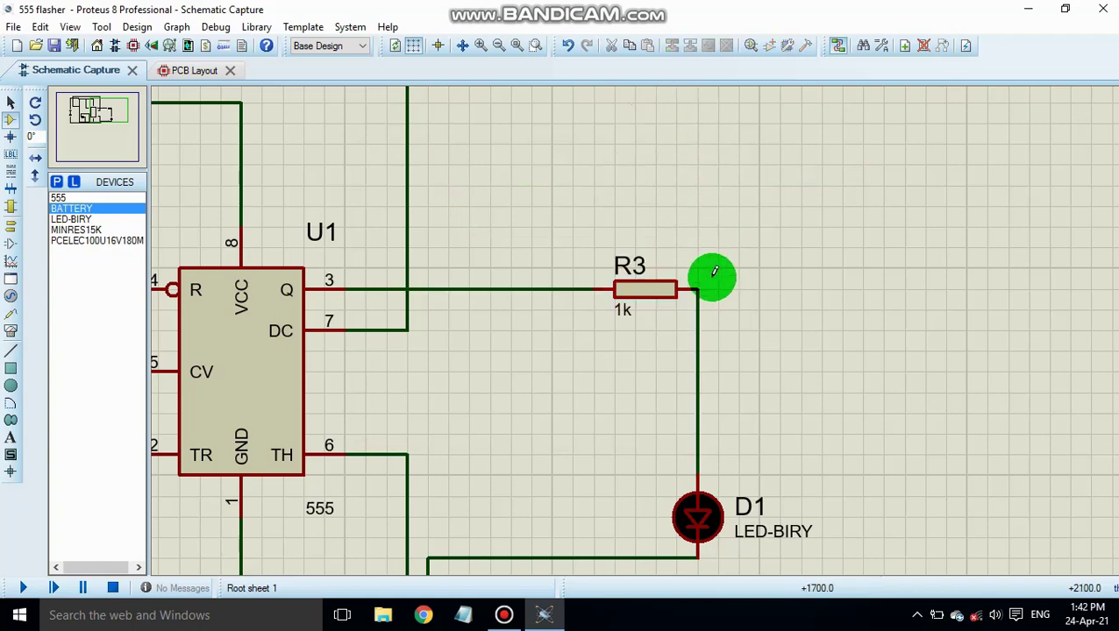
Step: Run the simulation of the completed 555 flasher circuit with the whole schematic in view
scroll(712, 272, down, 2)
scroll(512, 287, up, 1)
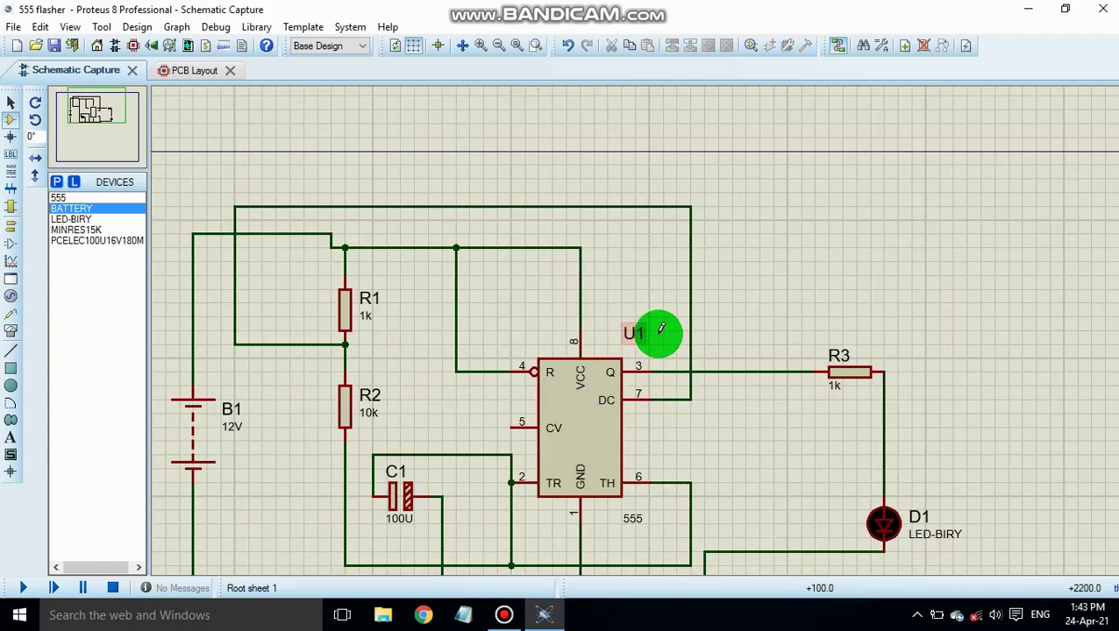
scroll(661, 330, down, 2)
scroll(637, 333, up, 2)
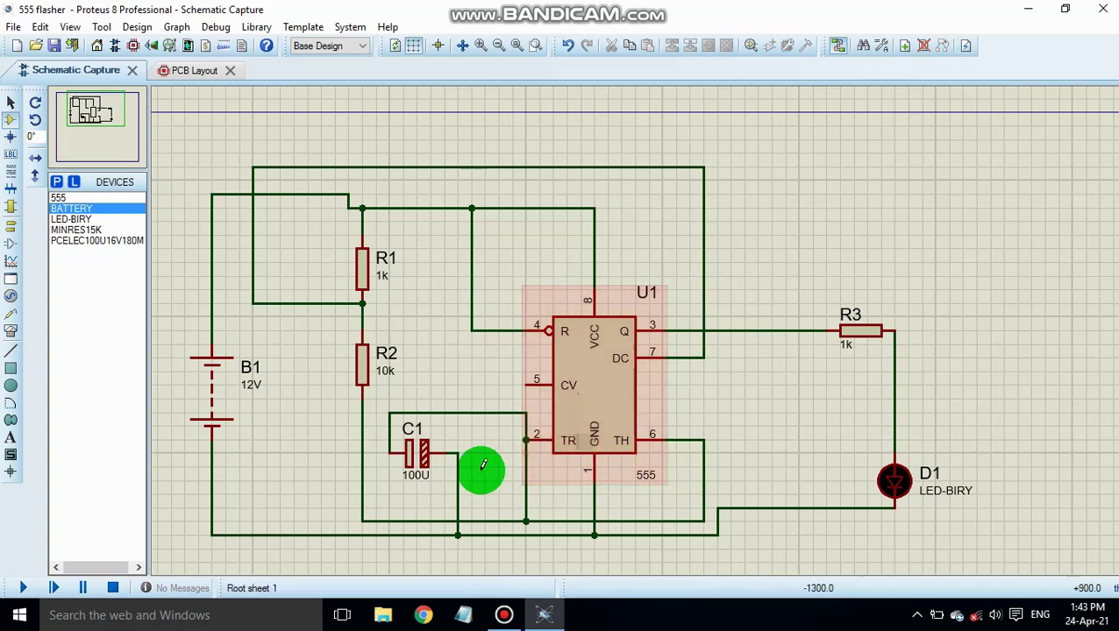
click(25, 588)
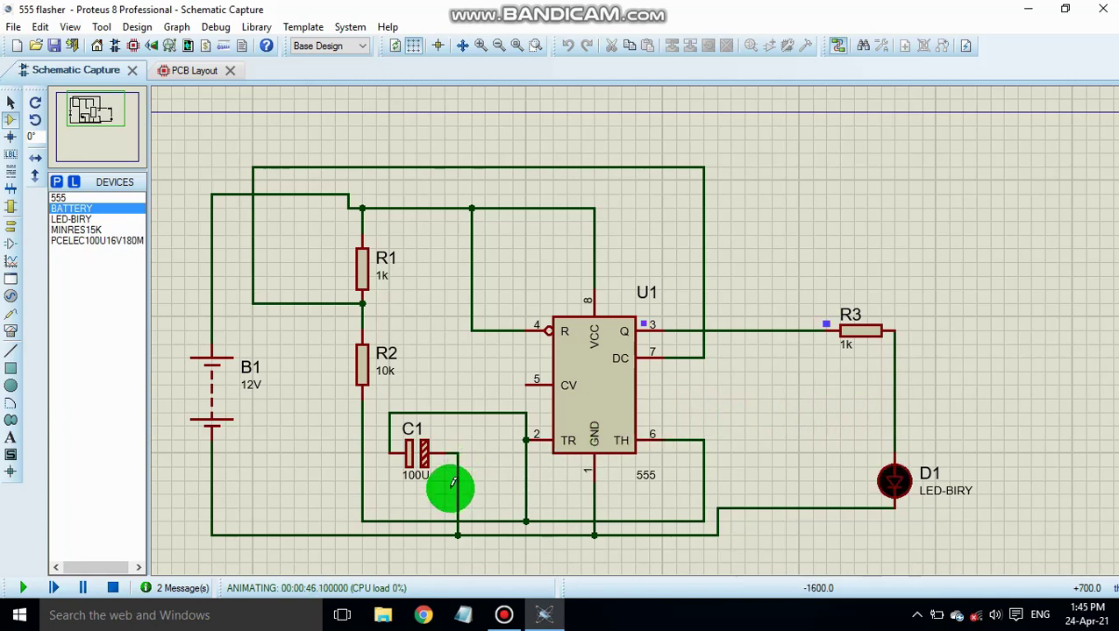
Step: Check the component list in the PCB layout, and stop the running simulation back in the schematic
click(195, 72)
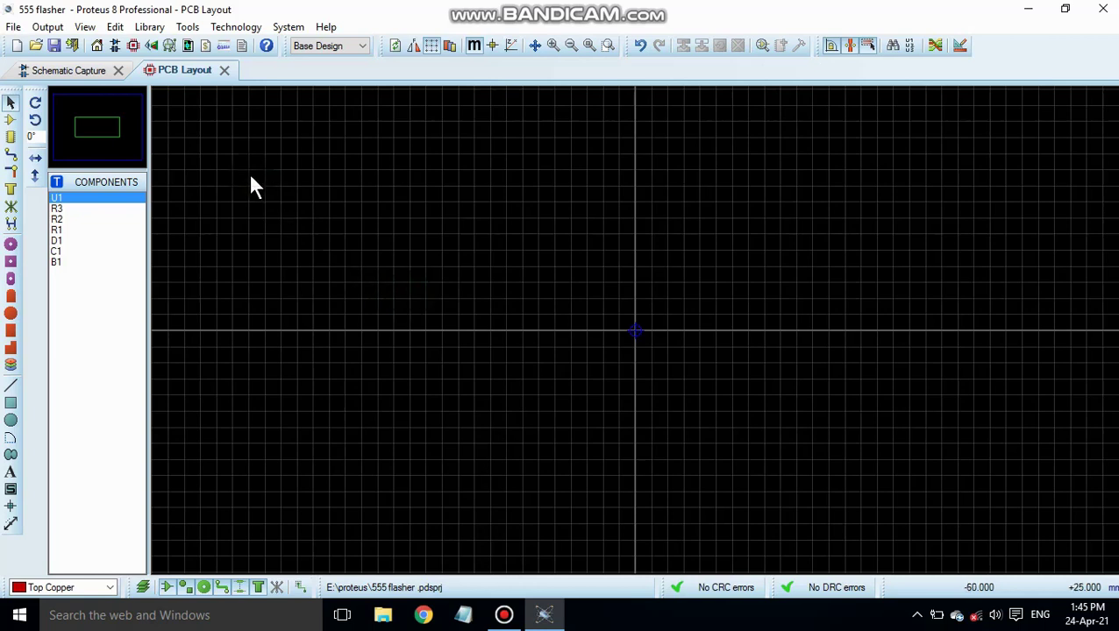
click(85, 70)
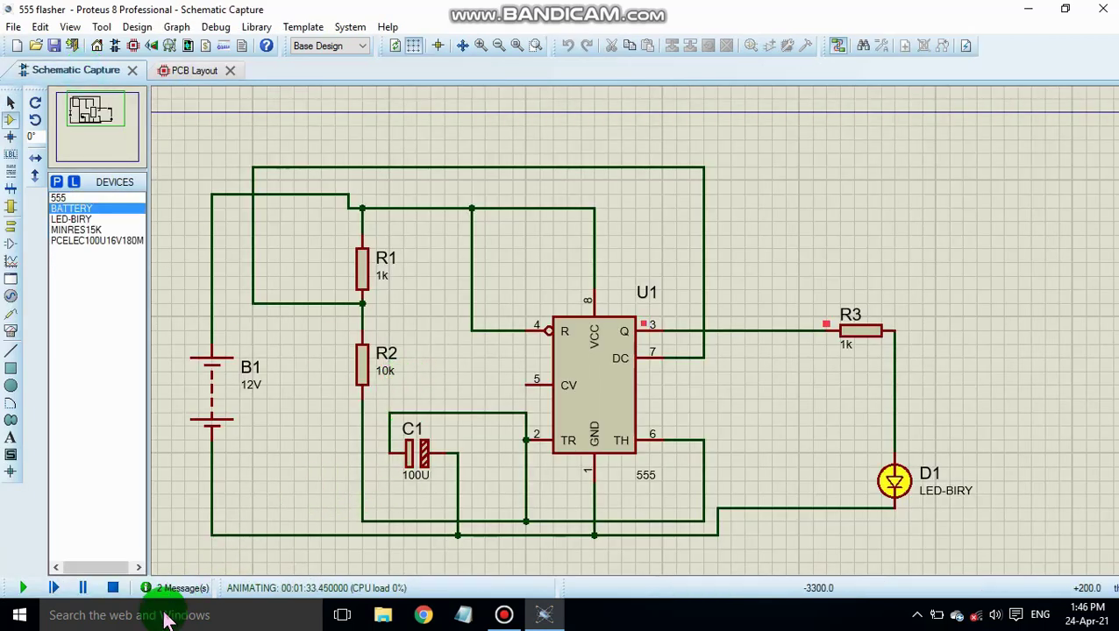
click(111, 587)
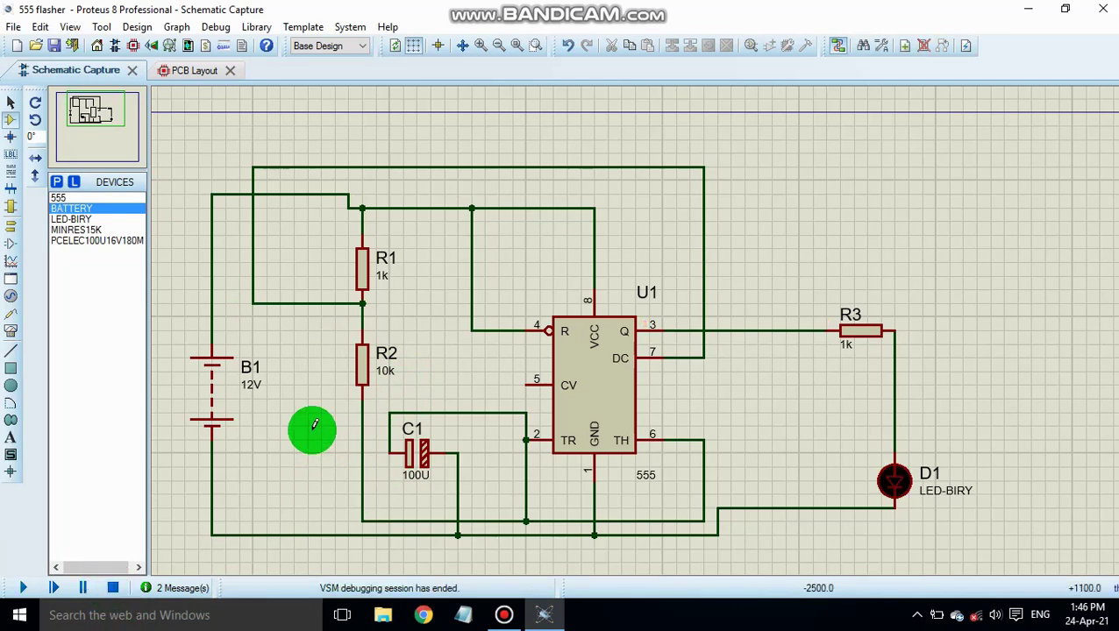
Step: Delete battery B1 and LED D1 from the schematic
key(F7)
key(F6)
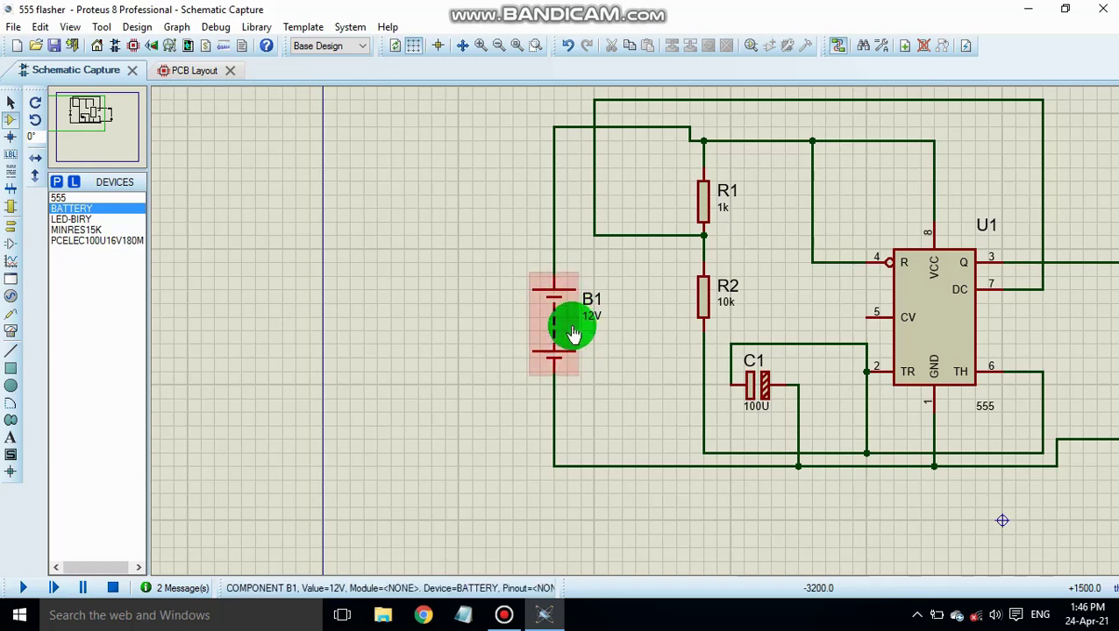
scroll(584, 331, down, 1)
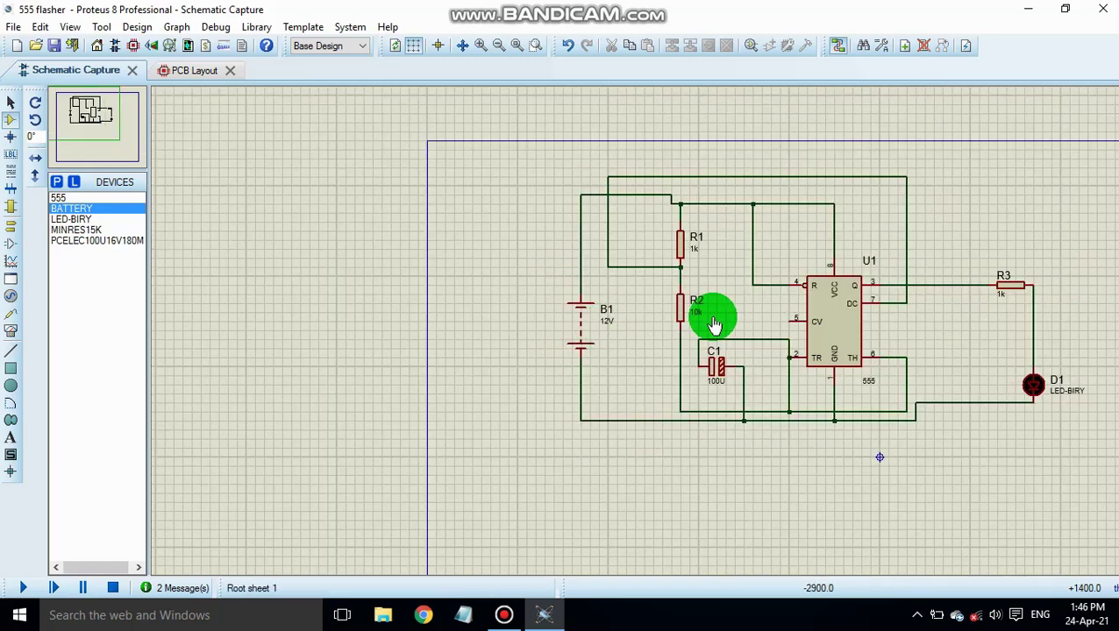
scroll(819, 320, up, 1)
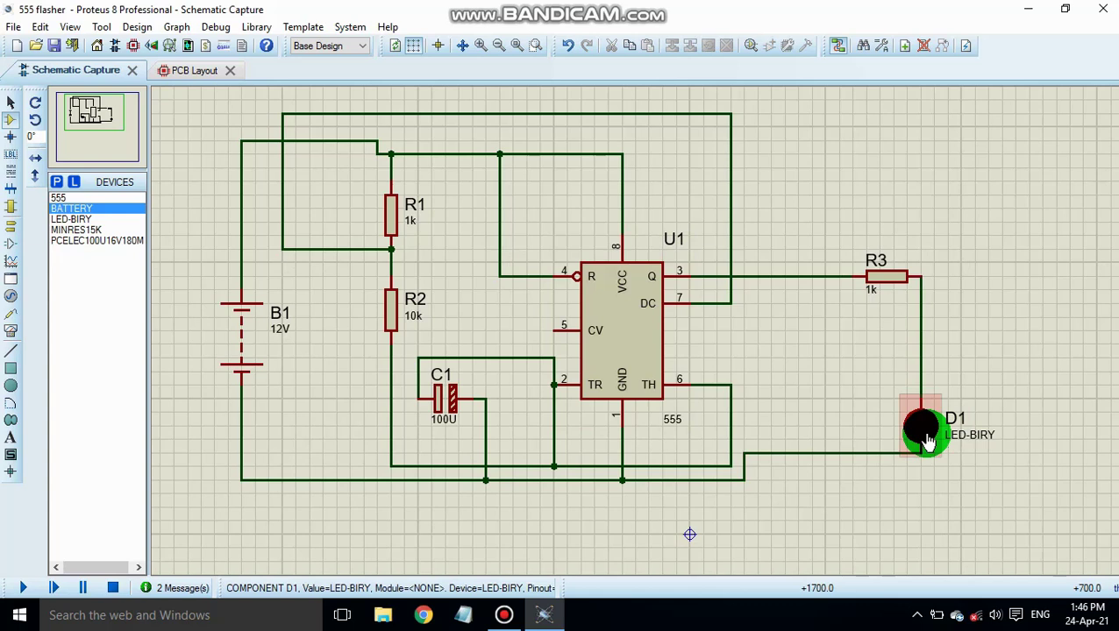
right_click(245, 318)
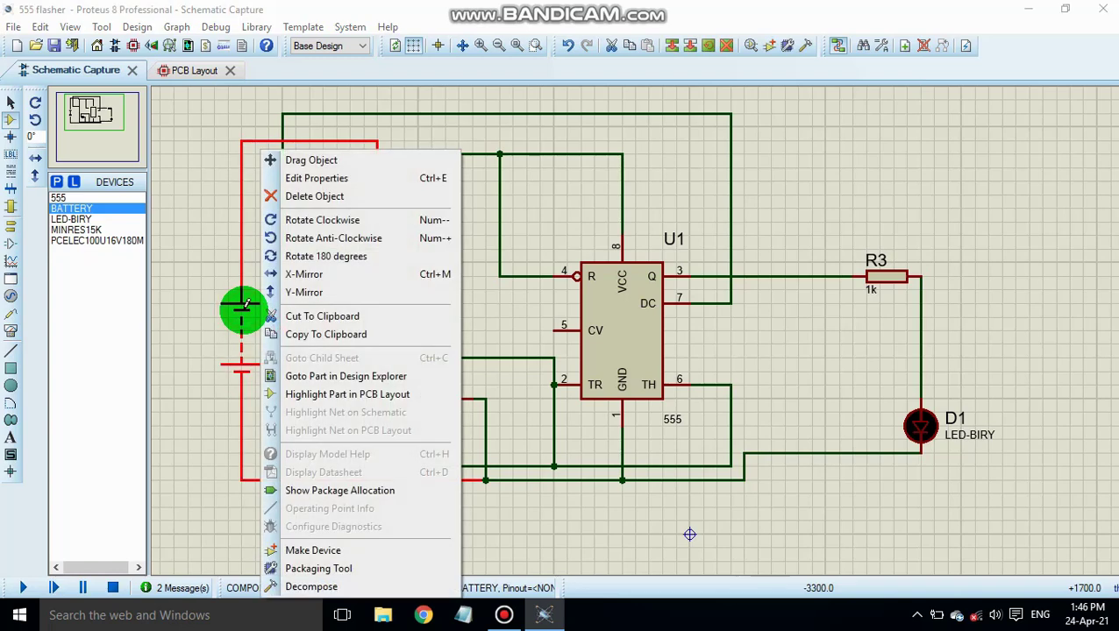
click(308, 198)
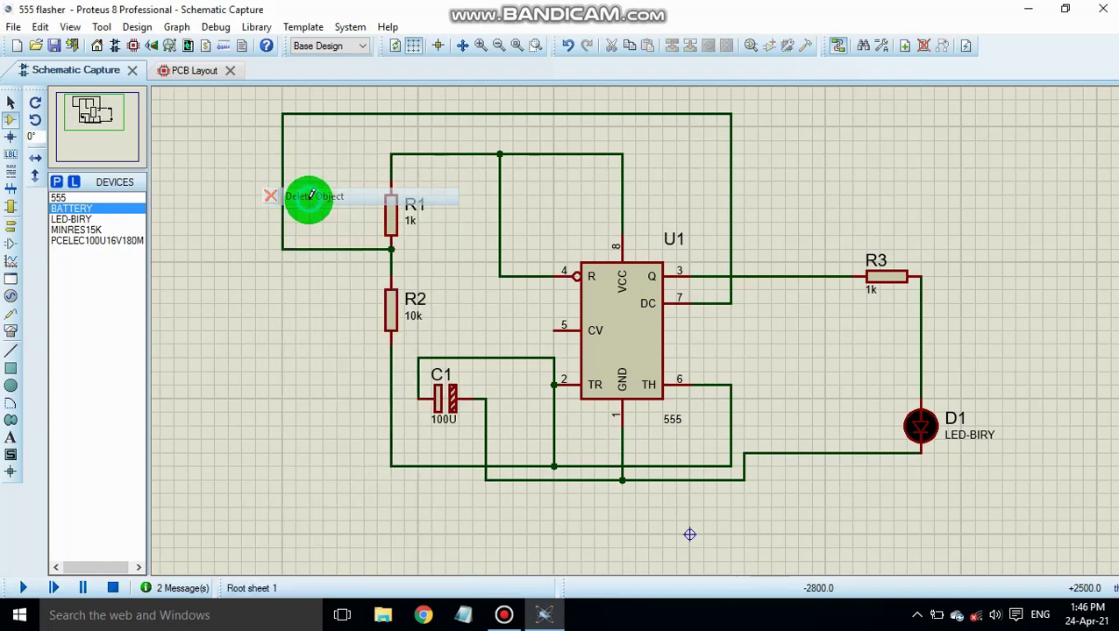
right_click(932, 429)
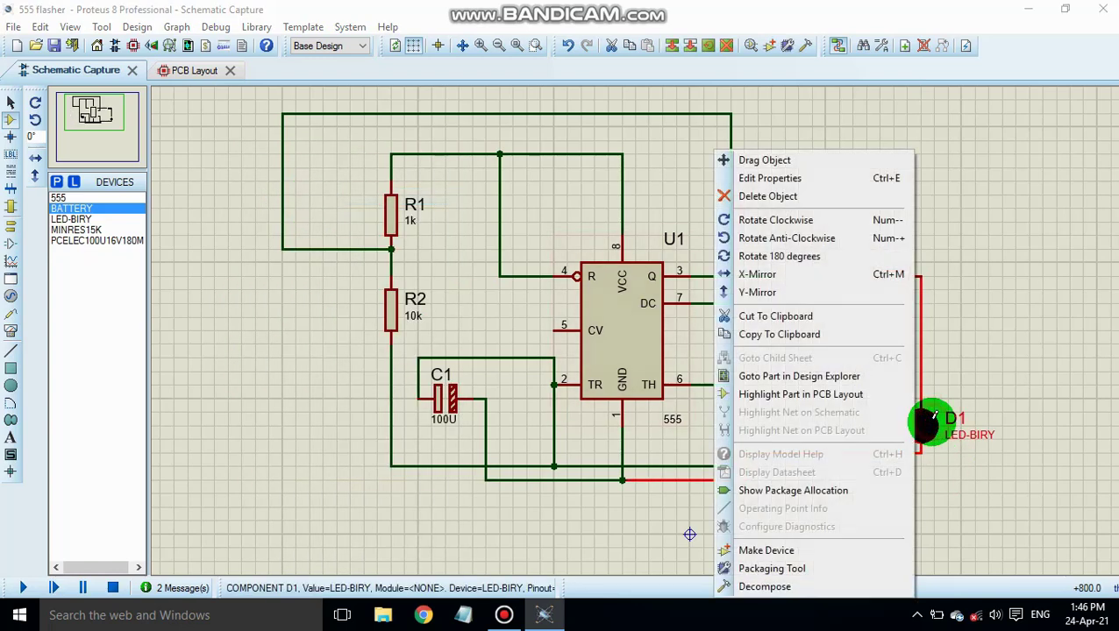
click(829, 198)
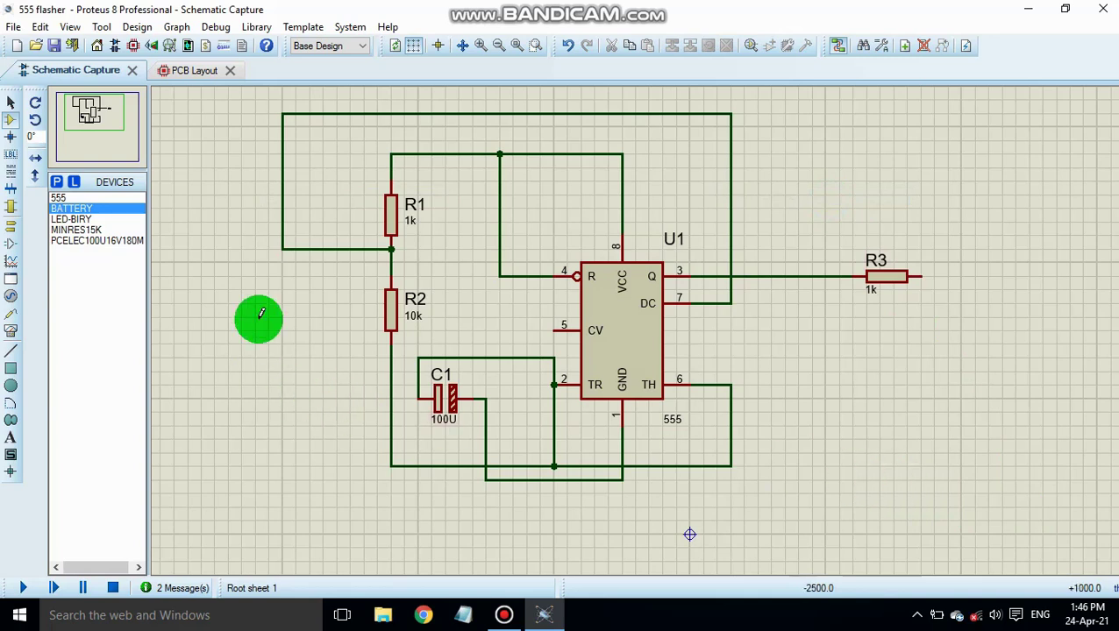
Step: Add the two-way terminal block TBLOCK-I2 from the Terminal Blocks sub-category of Connectors to the device list
click(58, 184)
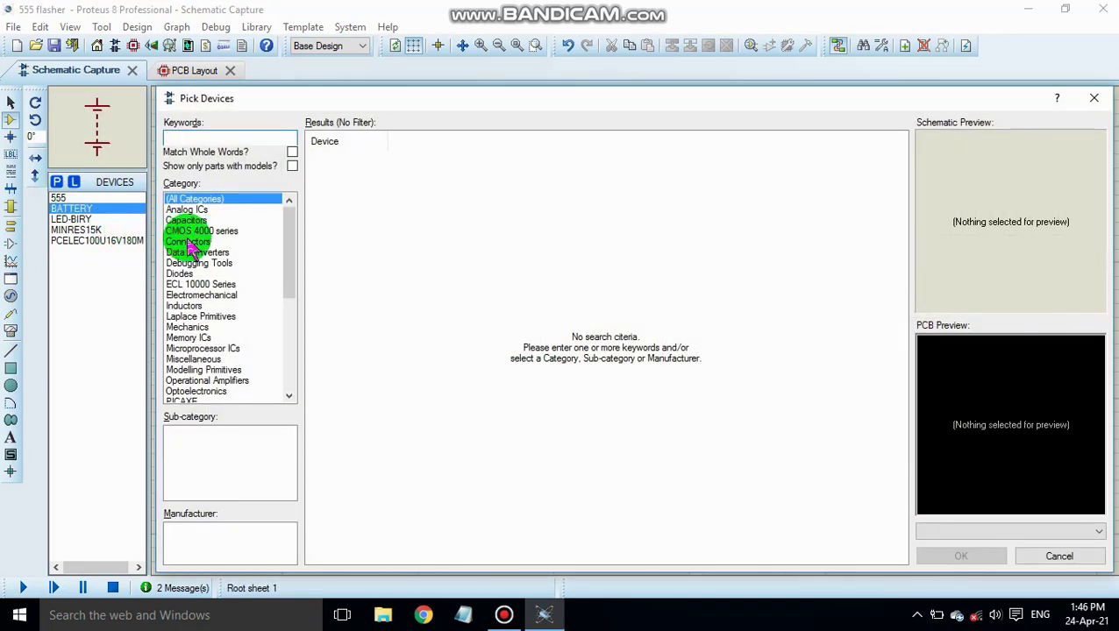
click(189, 242)
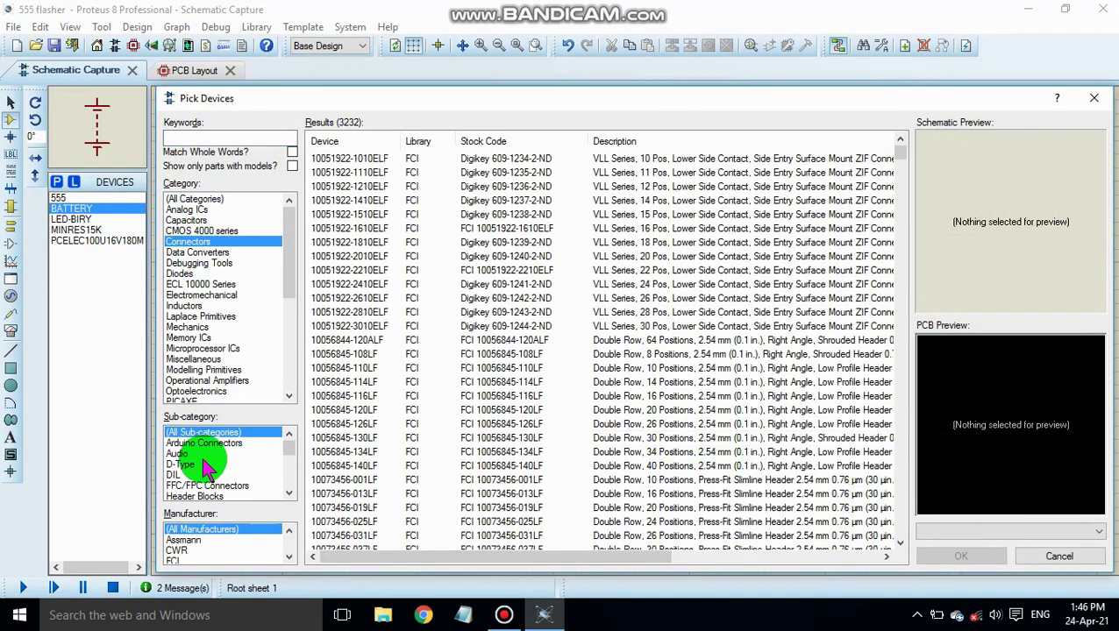
scroll(202, 470, down, 1)
scroll(203, 470, down, 1)
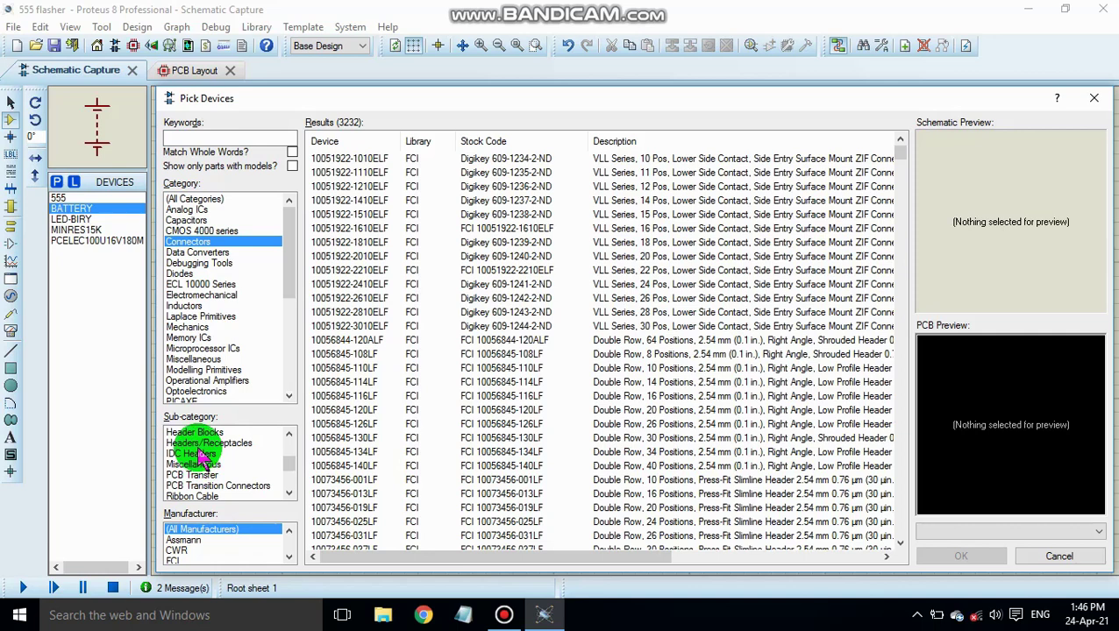
scroll(204, 474, down, 1)
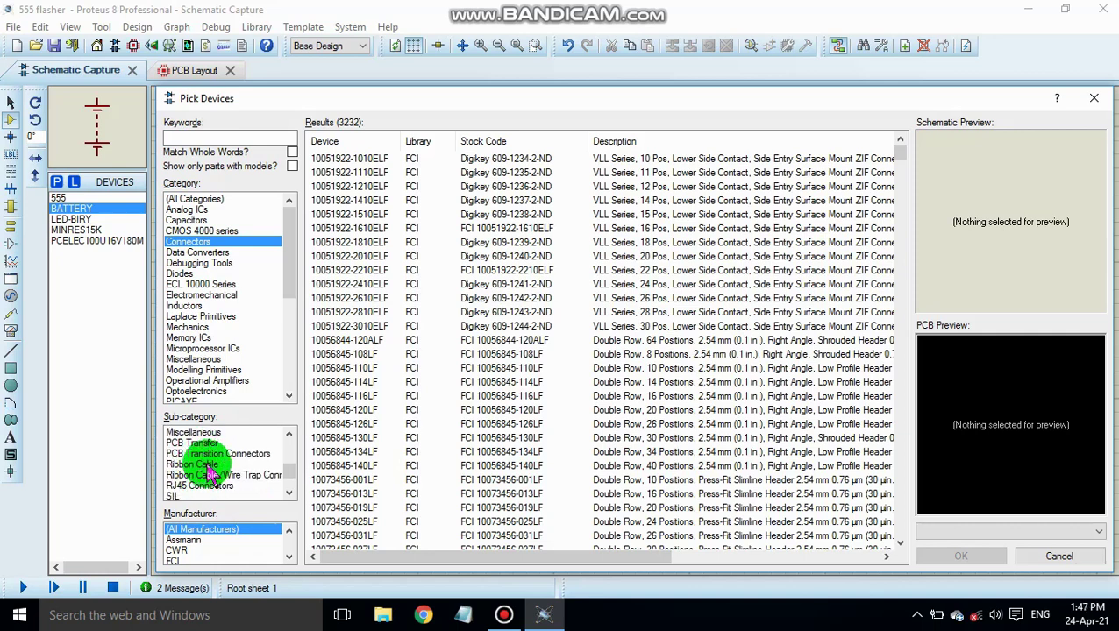
scroll(211, 474, down, 1)
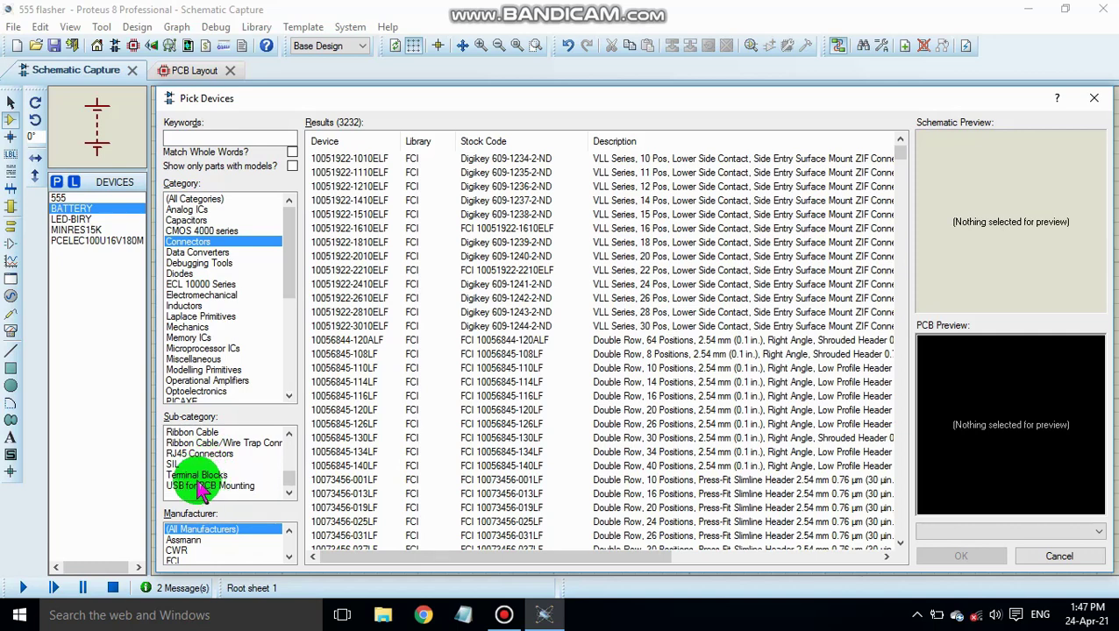
click(199, 476)
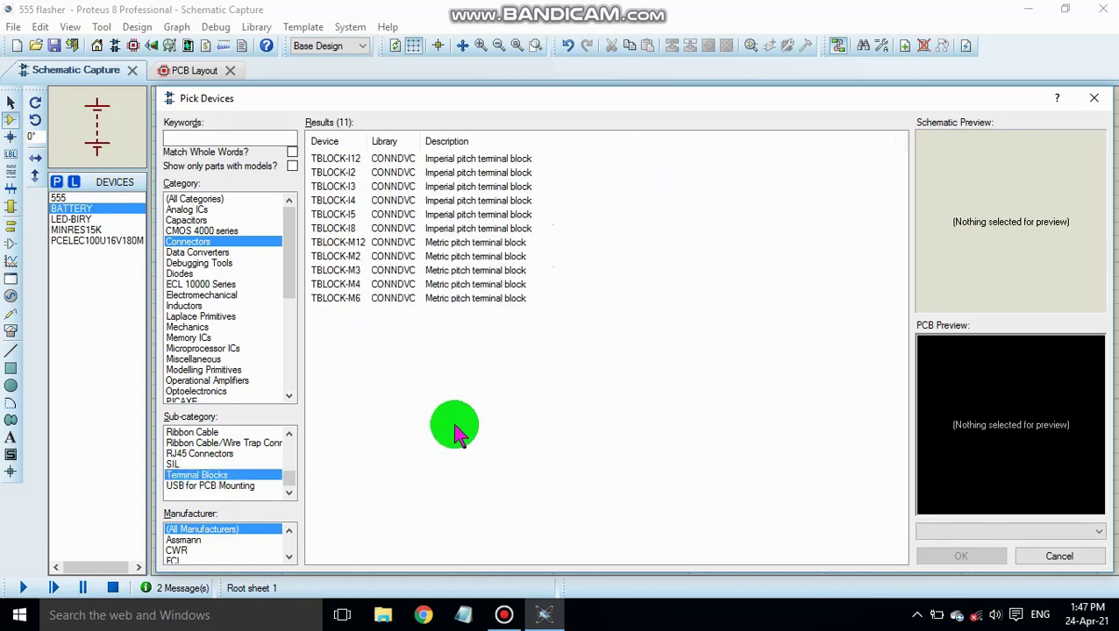
click(390, 174)
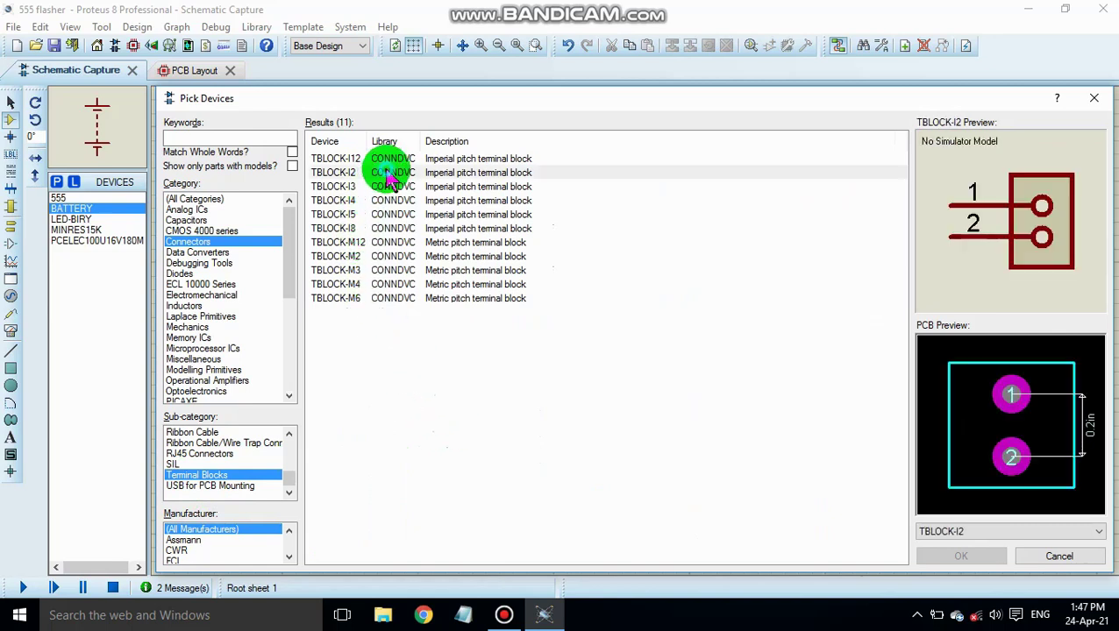
double_click(390, 174)
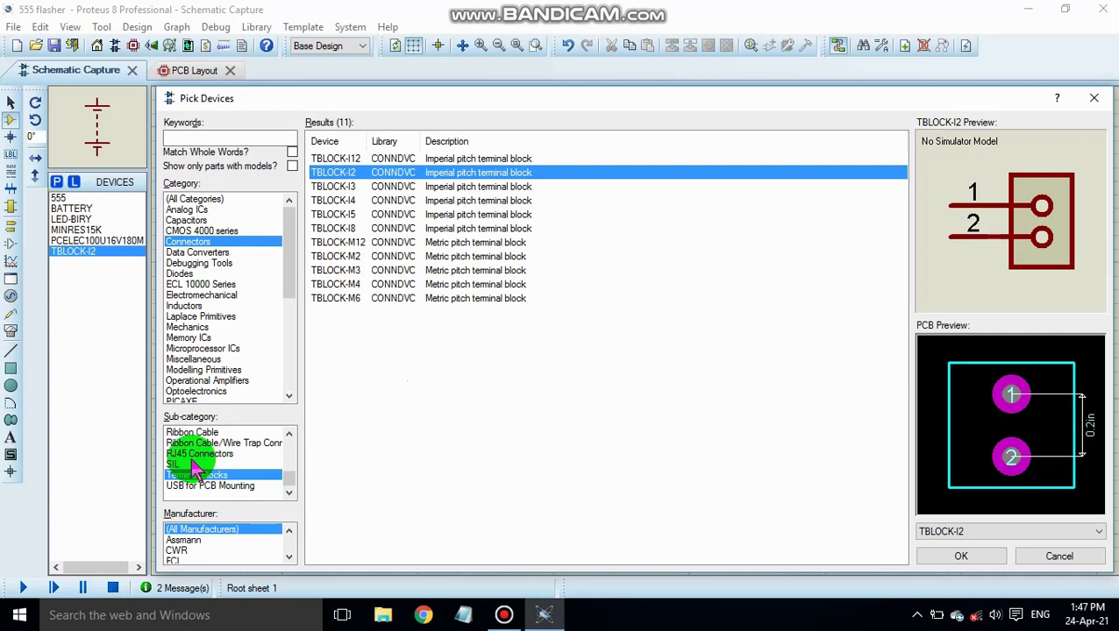
Step: Look through the IDC Headers and PCB Transition Connectors sub-categories for a suitable two-pin connector
scroll(189, 471, up, 1)
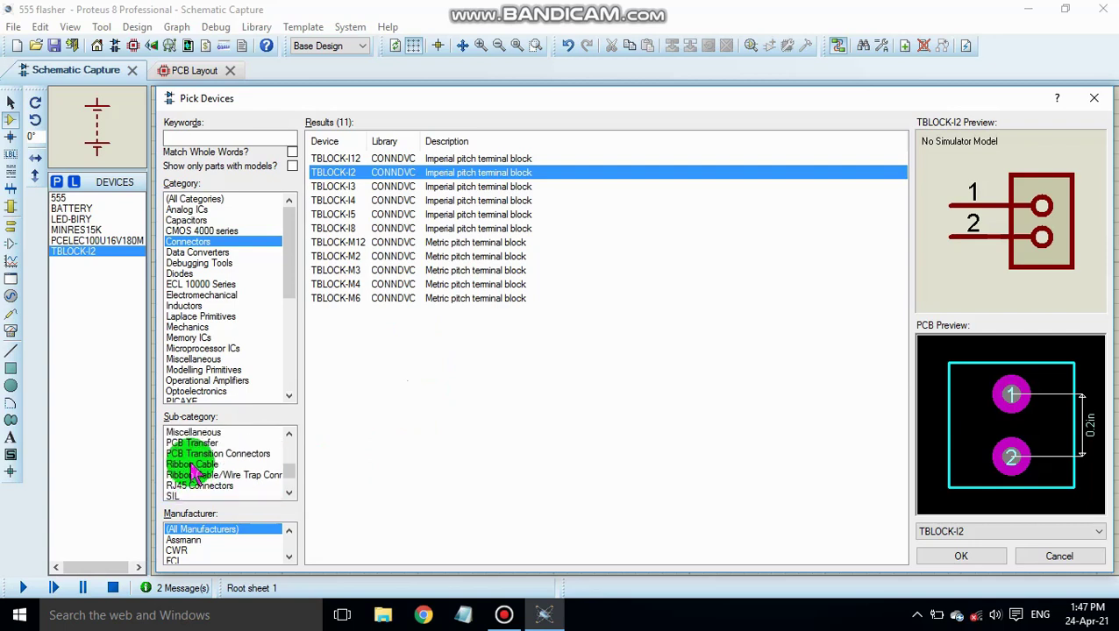
scroll(195, 474, up, 1)
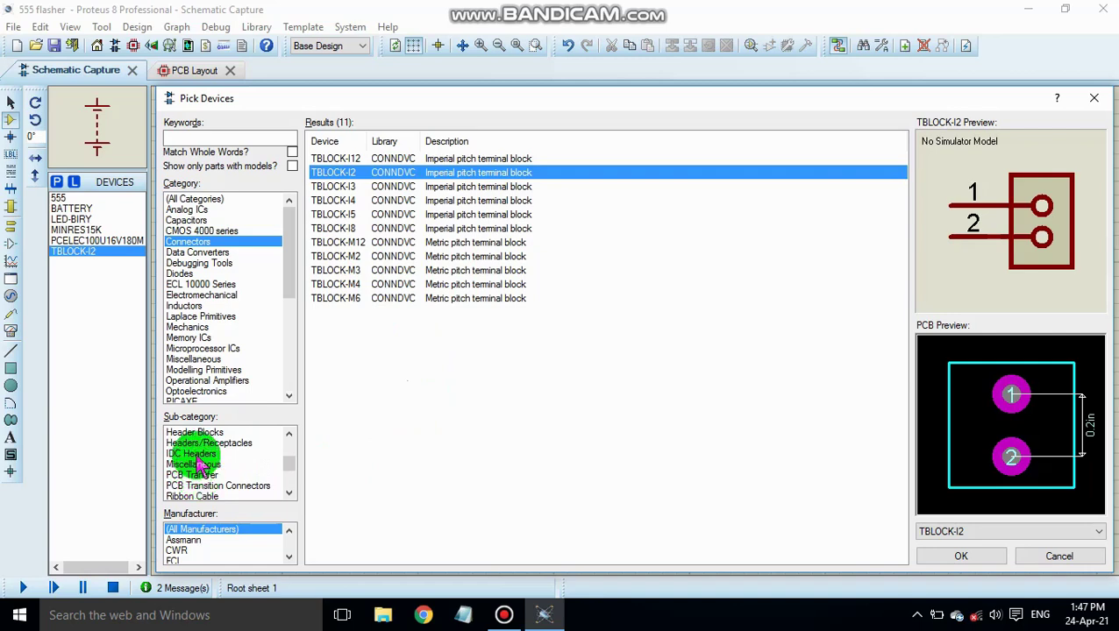
click(196, 455)
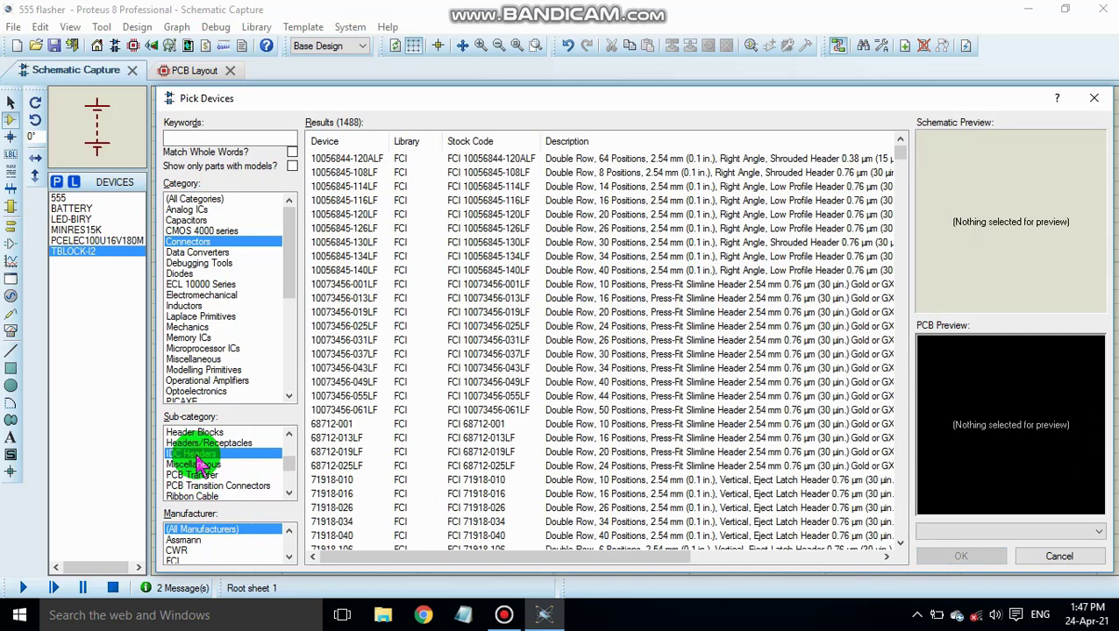
scroll(520, 456, down, 1)
click(524, 454)
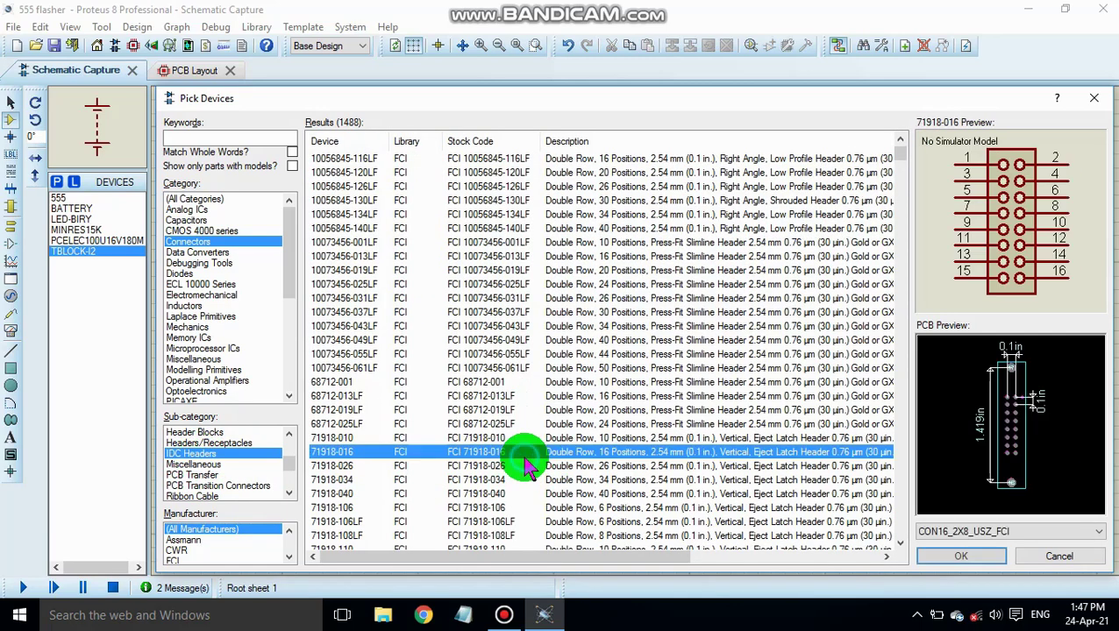
scroll(456, 465, down, 8)
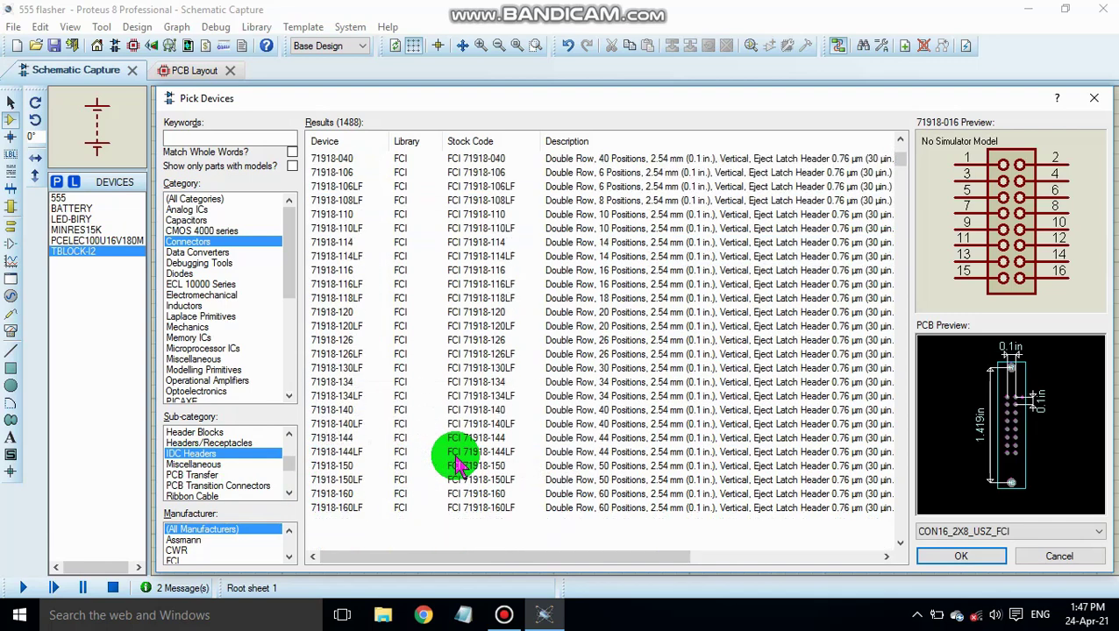
scroll(456, 465, down, 17)
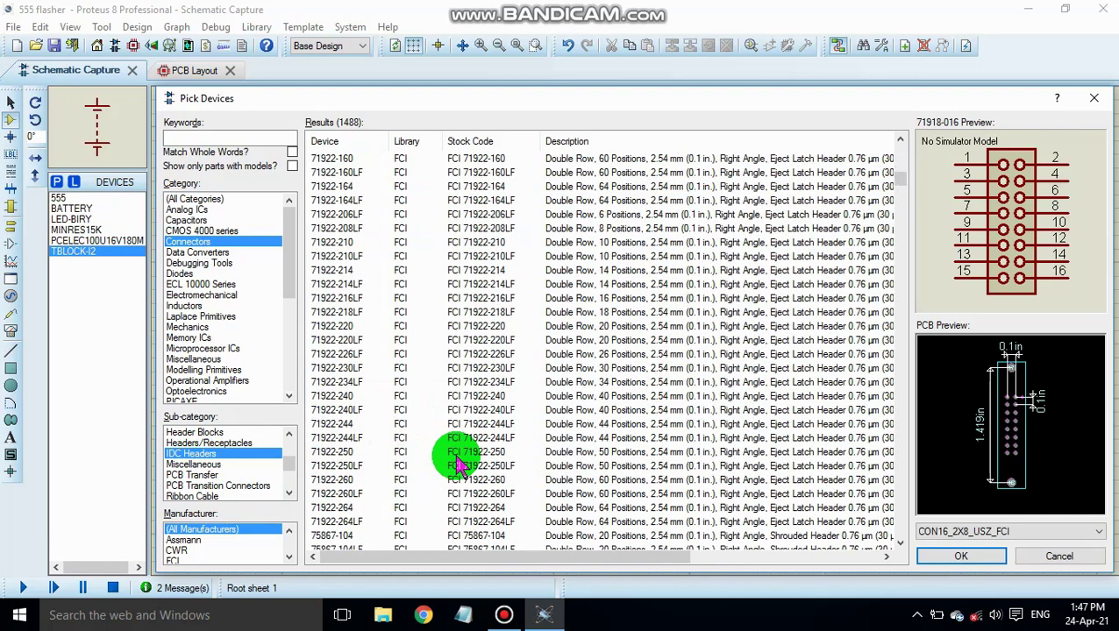
scroll(455, 464, down, 5)
scroll(188, 478, down, 1)
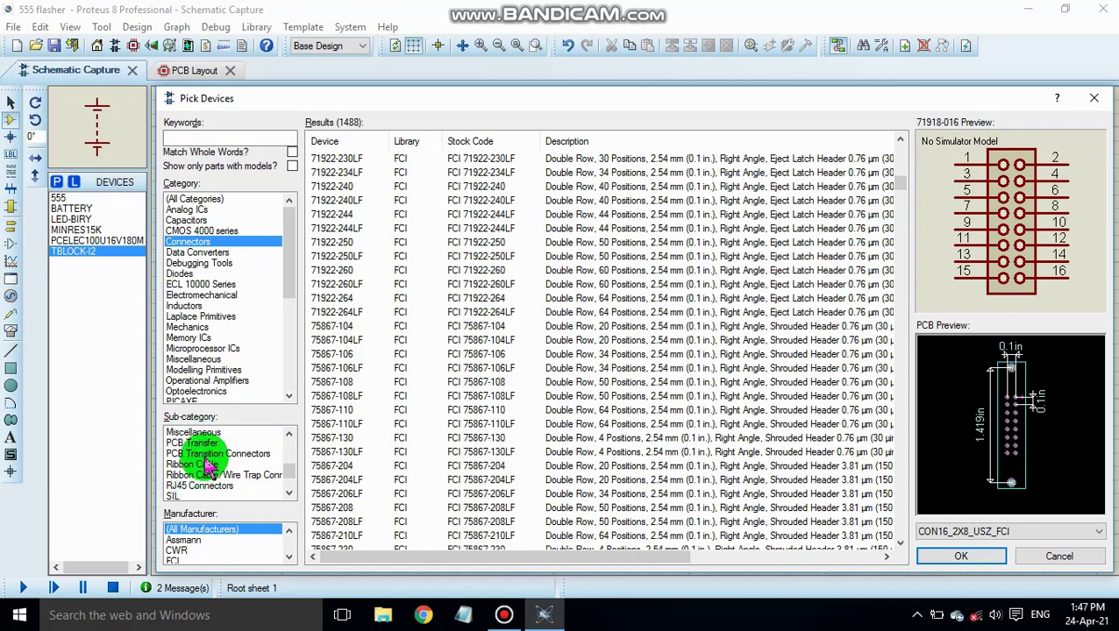
click(212, 455)
click(414, 425)
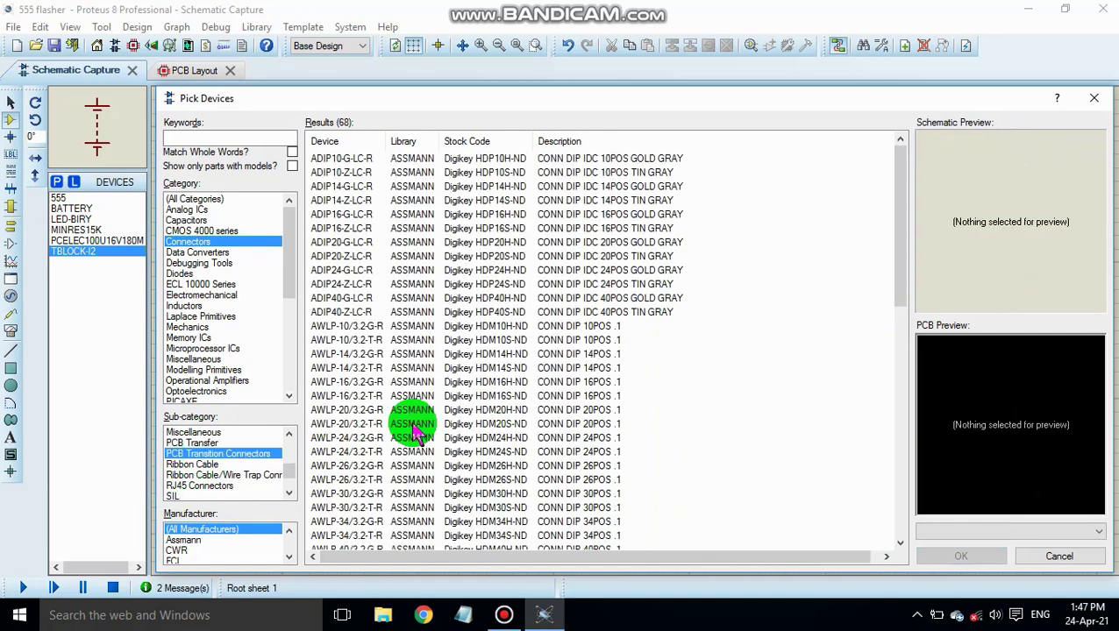
scroll(413, 429, down, 7)
Step: Add the two-pin connector CONN-SIL2 from the SIL sub-category to the device list and close the device picker
scroll(220, 496, down, 1)
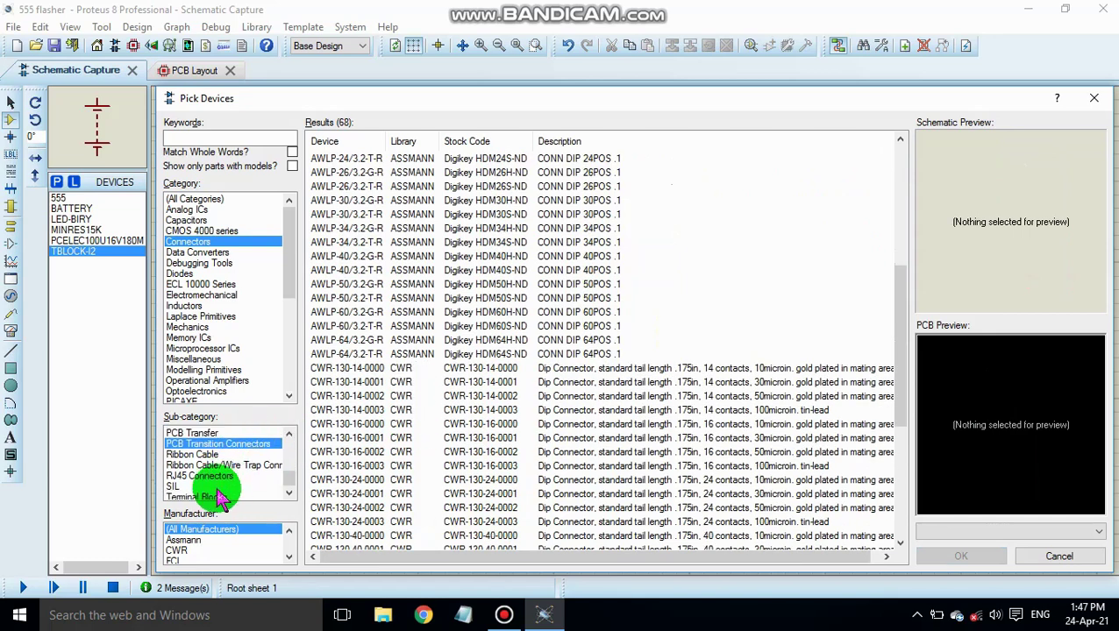
scroll(220, 495, down, 2)
click(176, 463)
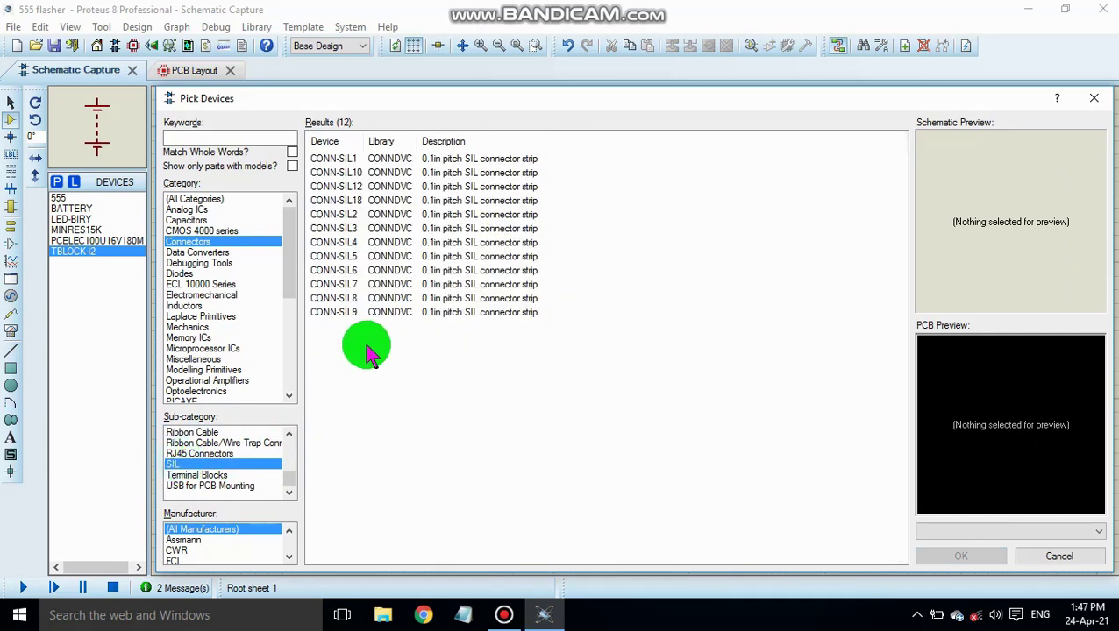
click(369, 218)
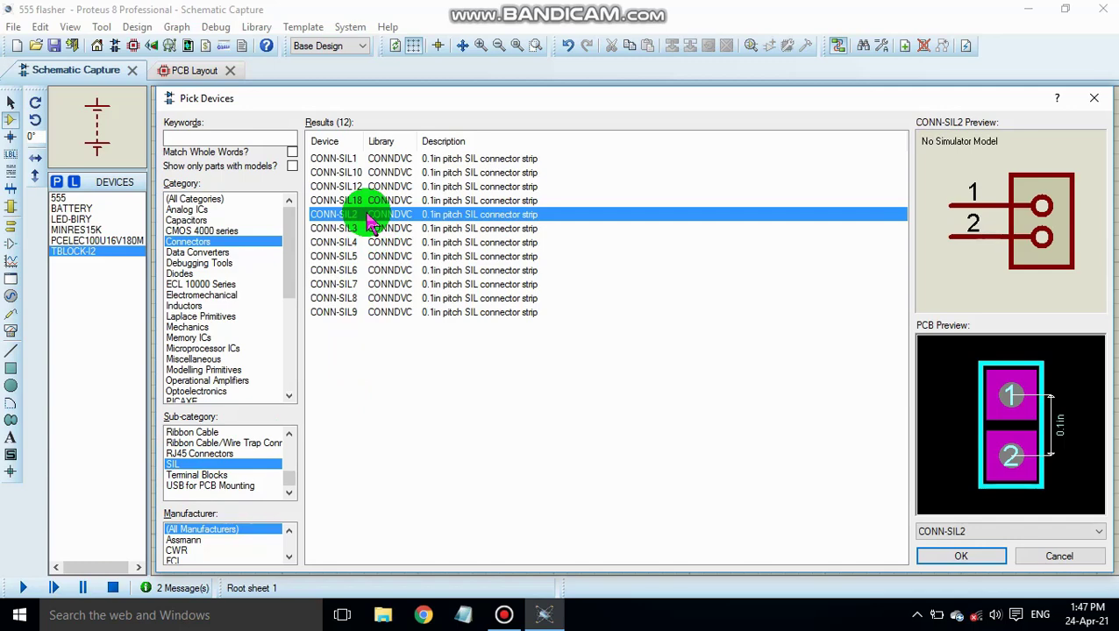
double_click(368, 221)
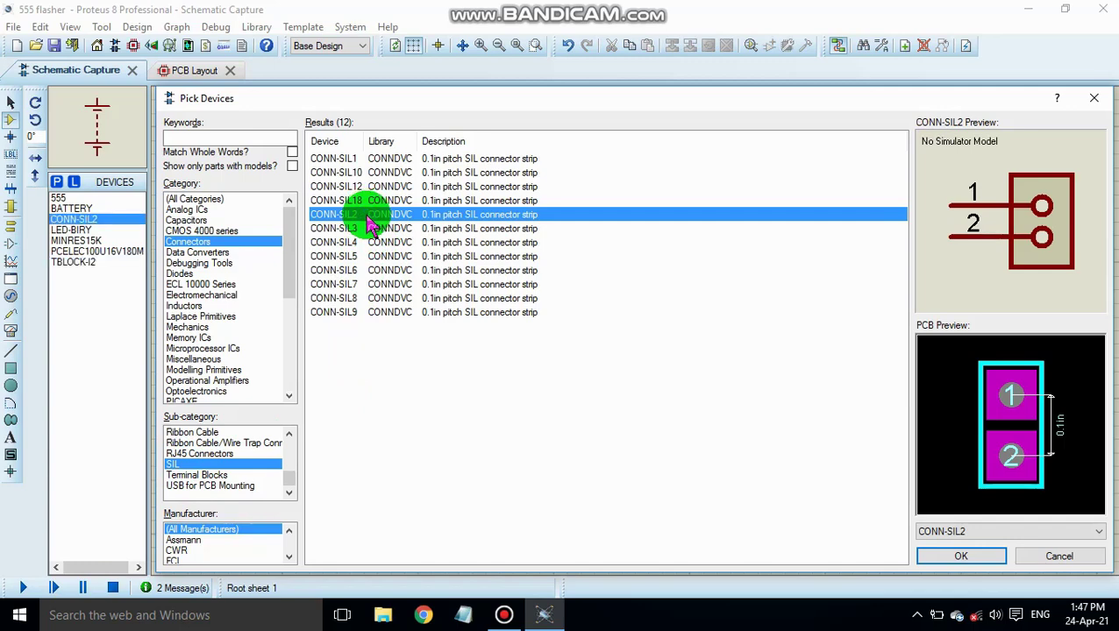
click(1092, 102)
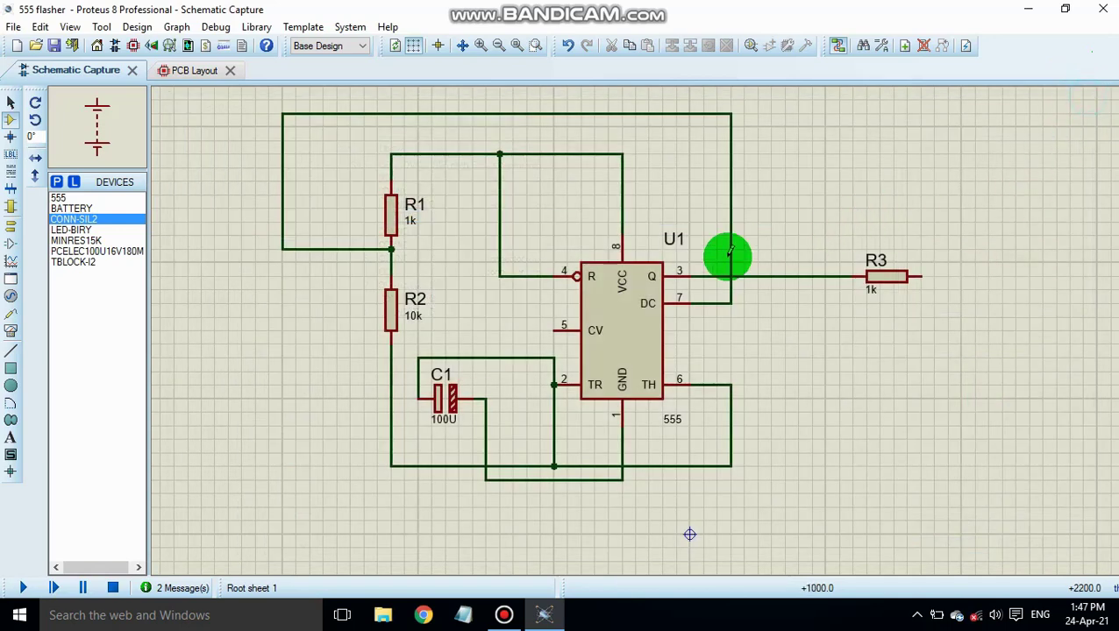
Step: Place the CONN-SIL2 connector on the schematic below and to the right of resistor R3
click(952, 354)
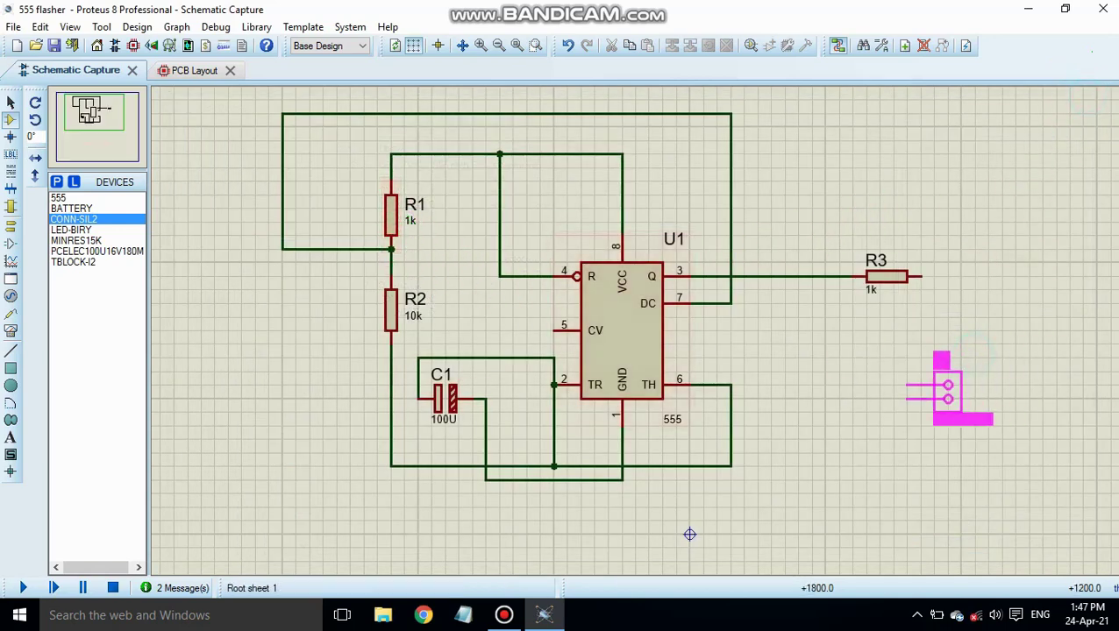
click(933, 358)
click(933, 357)
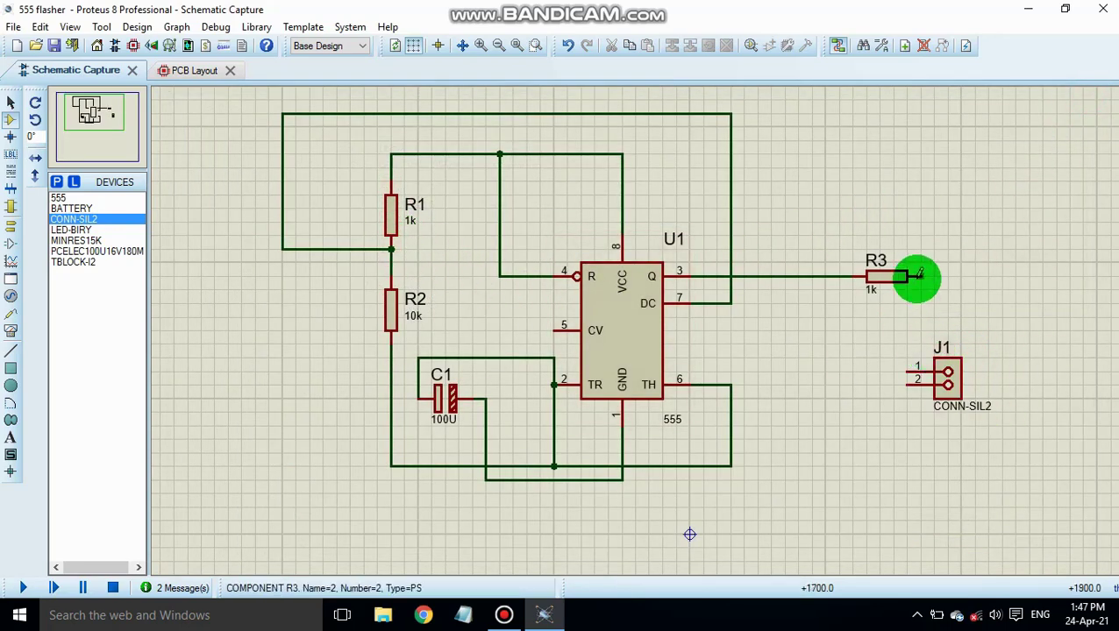
Step: Wire J1 pin 1 to the free end of R3 and J1 pin 2 to the ground wire below U1 pin 1
click(917, 278)
click(914, 368)
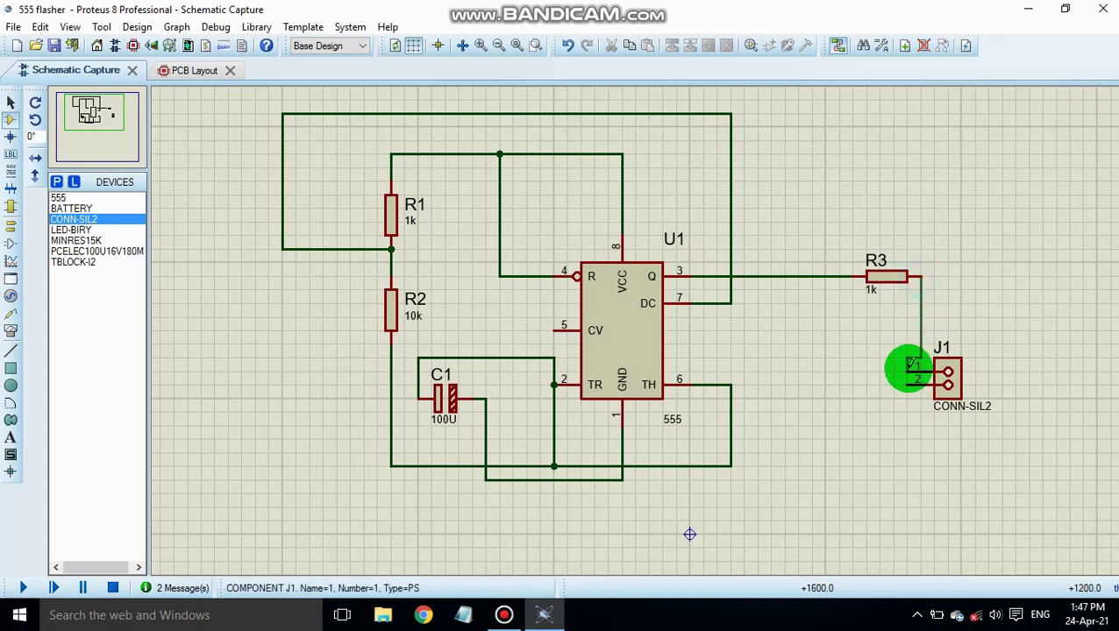
click(908, 386)
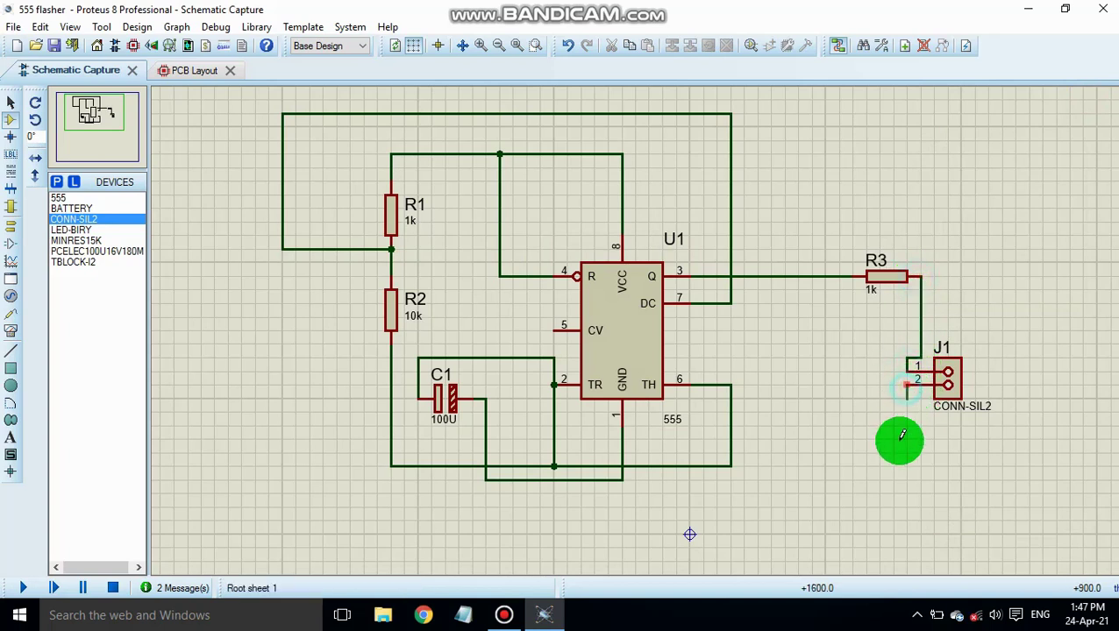
click(731, 474)
drag(733, 467, 647, 467)
click(622, 480)
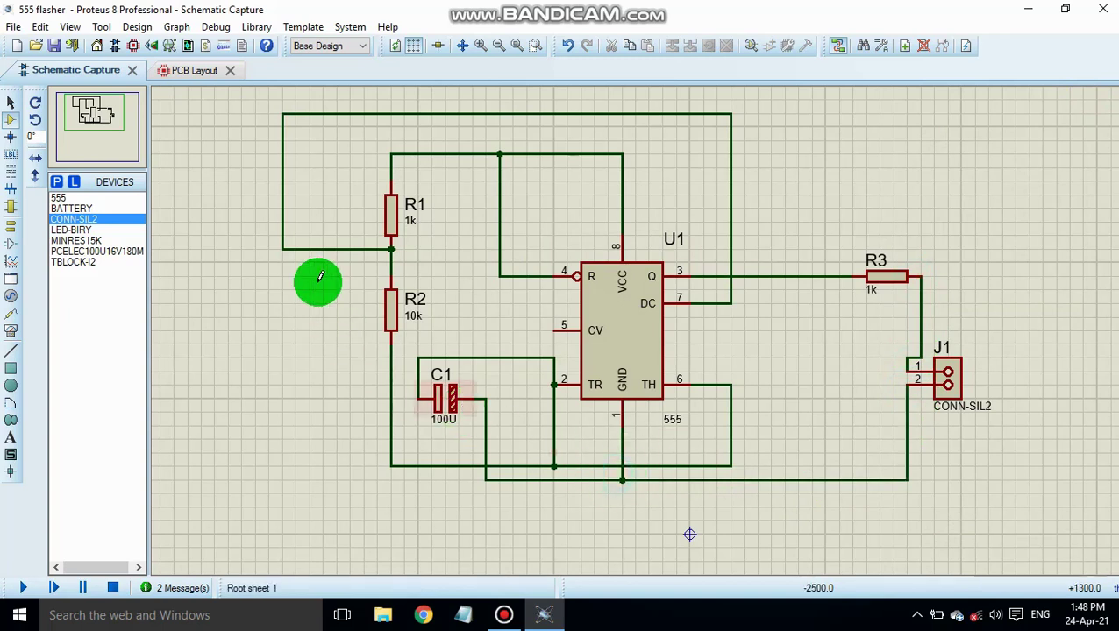
Step: Place the TBLOCK-I2 terminal block on the schematic to the left of resistor R2
click(85, 264)
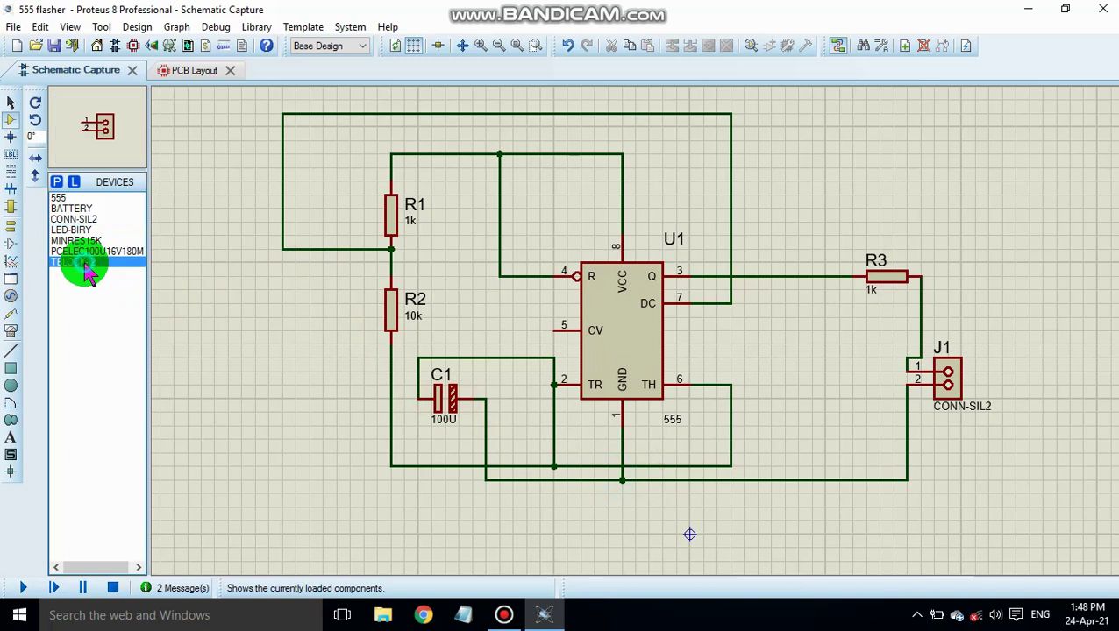
click(244, 330)
click(241, 348)
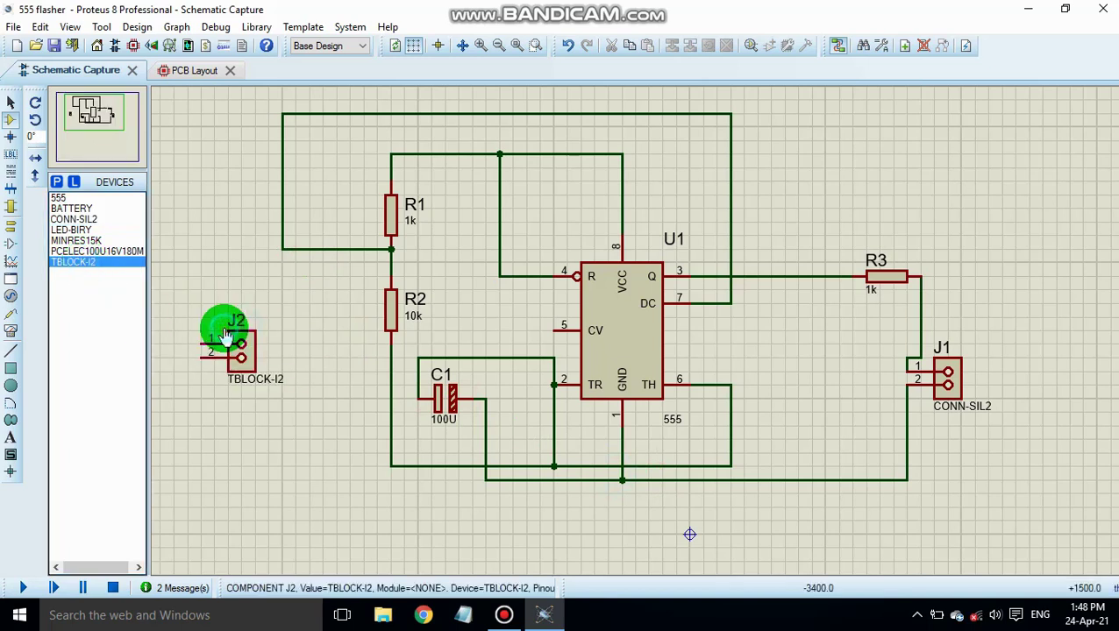
Step: Wire J2 pin 1 to the supply wire above R1 and J2 pin 2 to the ground wire below C1
click(201, 342)
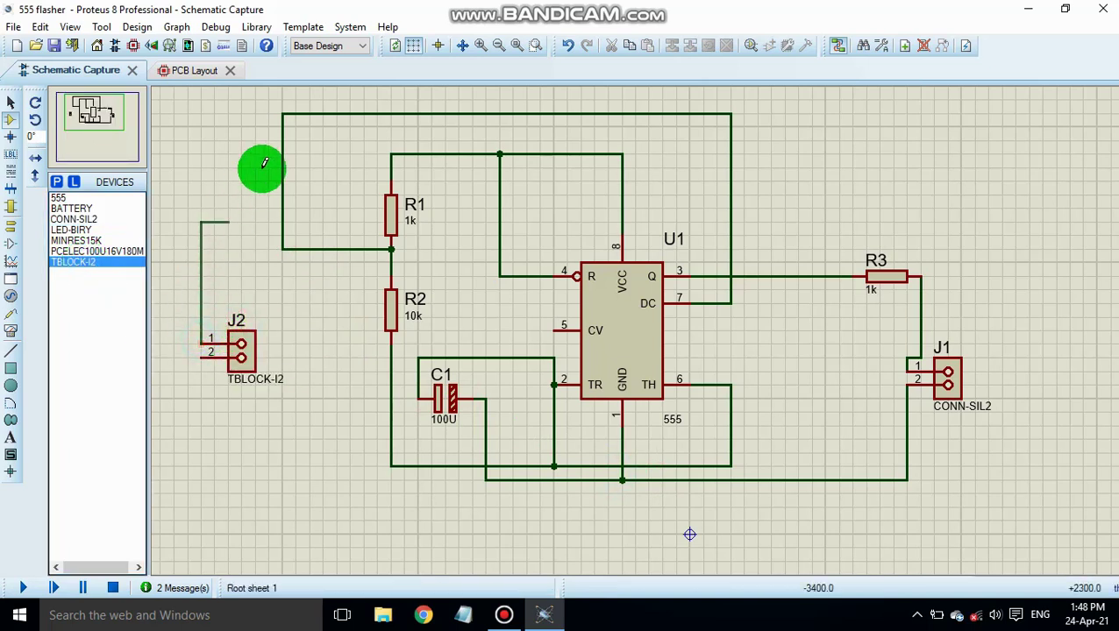
click(390, 154)
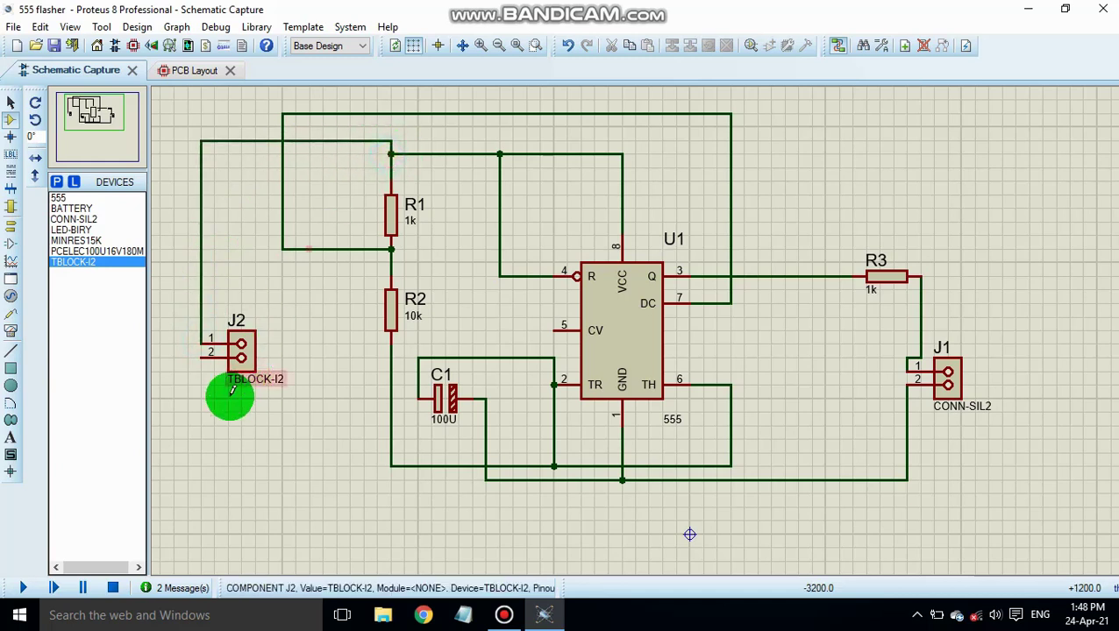
click(201, 357)
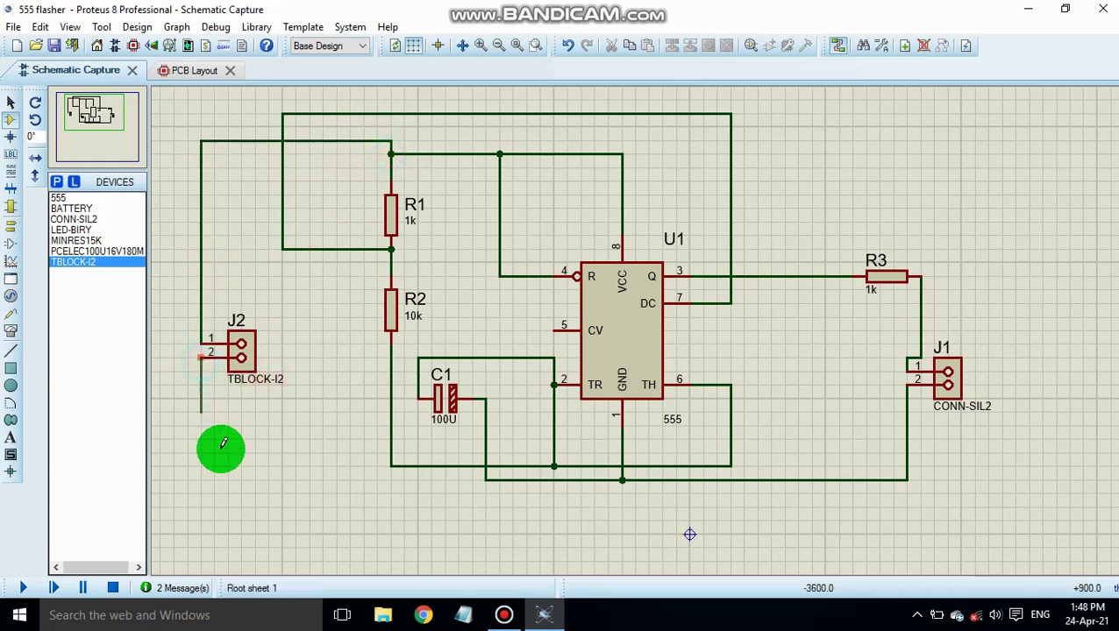
click(485, 479)
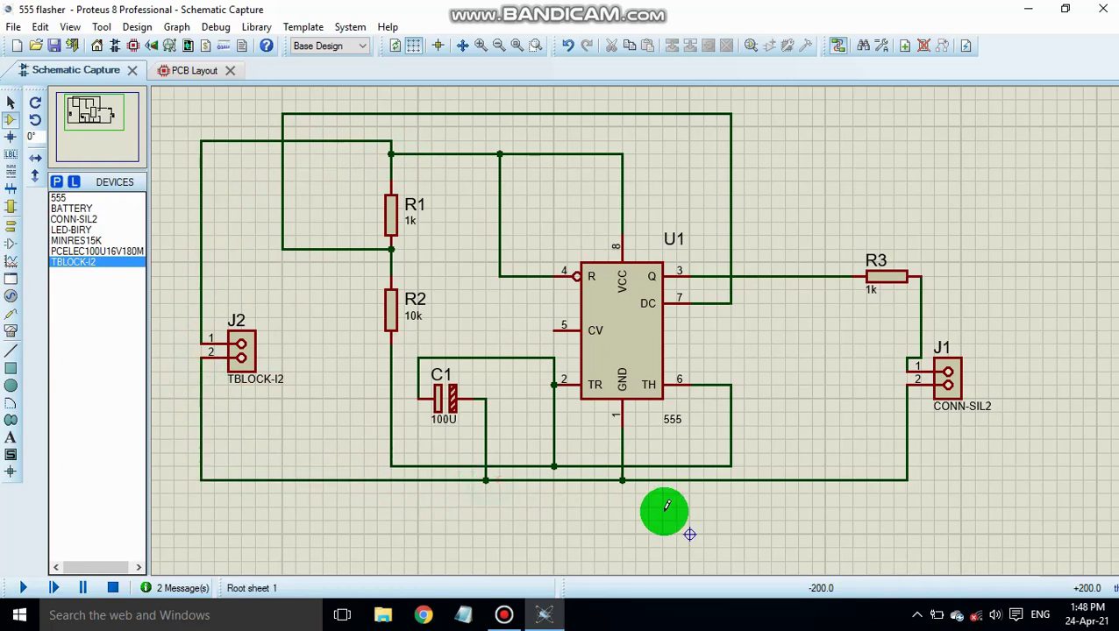
Step: Switch to the PCB layout and place capacitor C1 (100U) in component mode, just below and left of the origin
click(180, 75)
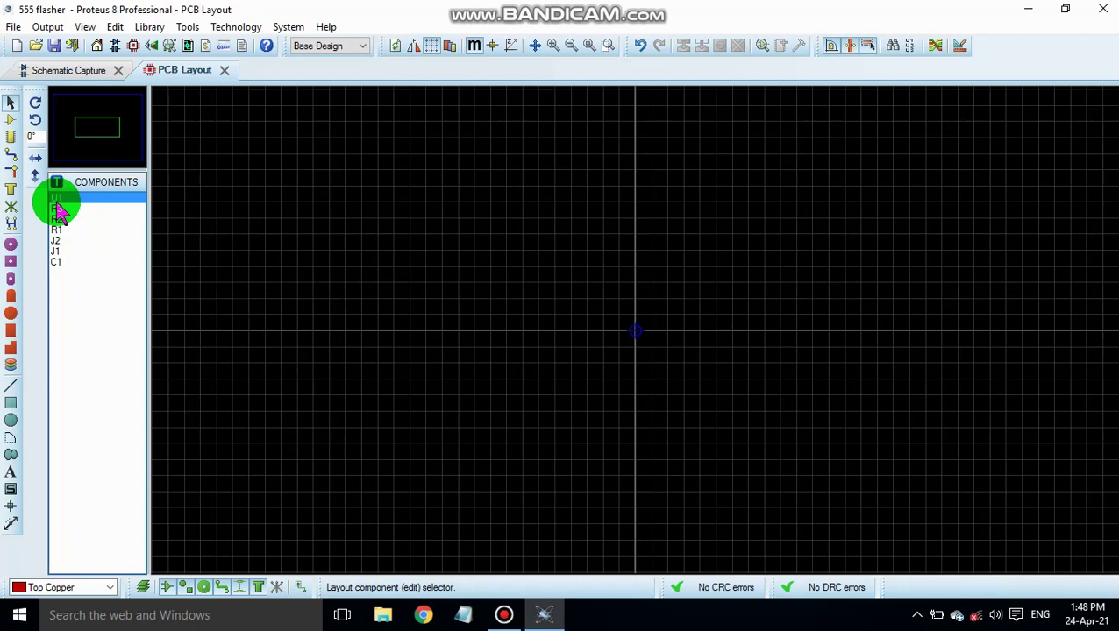
click(11, 118)
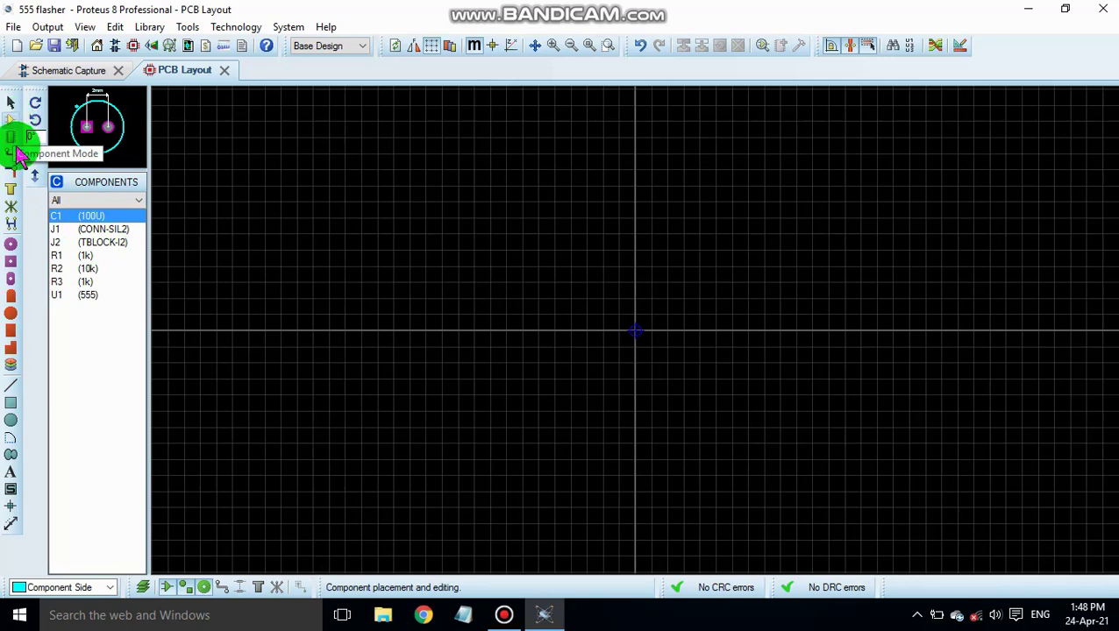
mouse_move(108, 221)
mouse_down()
mouse_move(138, 220)
mouse_move(111, 298)
mouse_move(92, 232)
mouse_move(55, 220)
mouse_move(419, 237)
mouse_move(74, 156)
mouse_up()
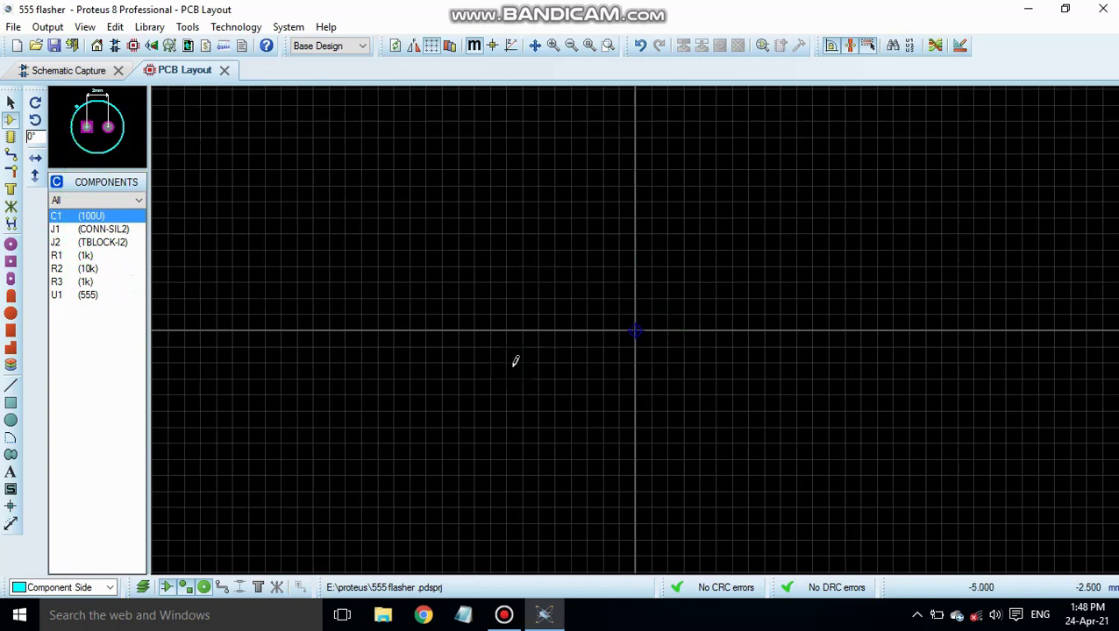
click(567, 359)
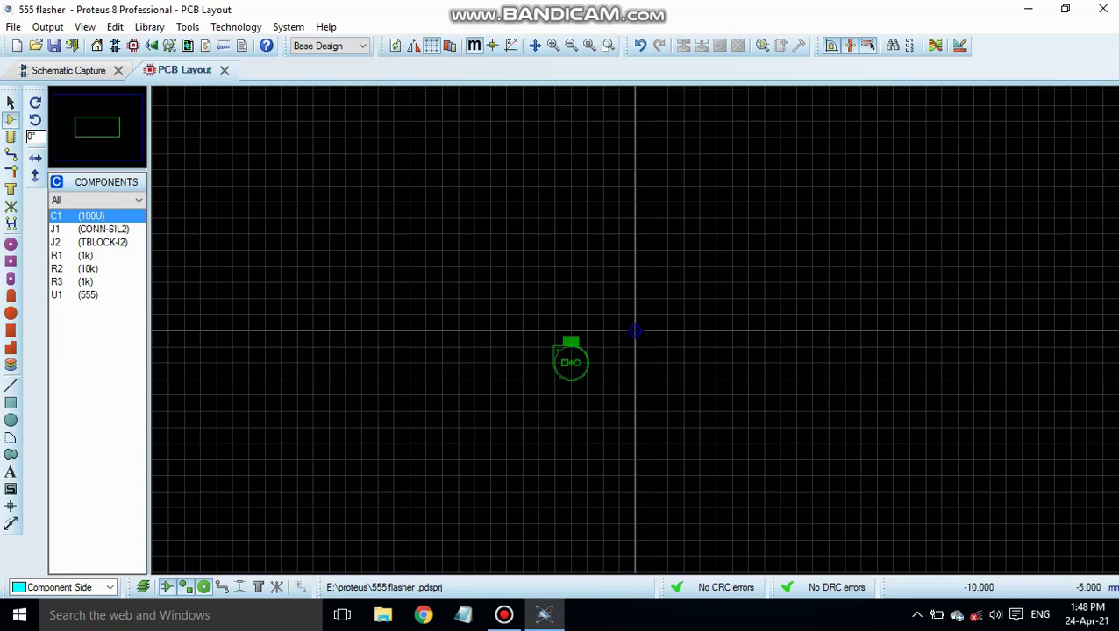
click(554, 362)
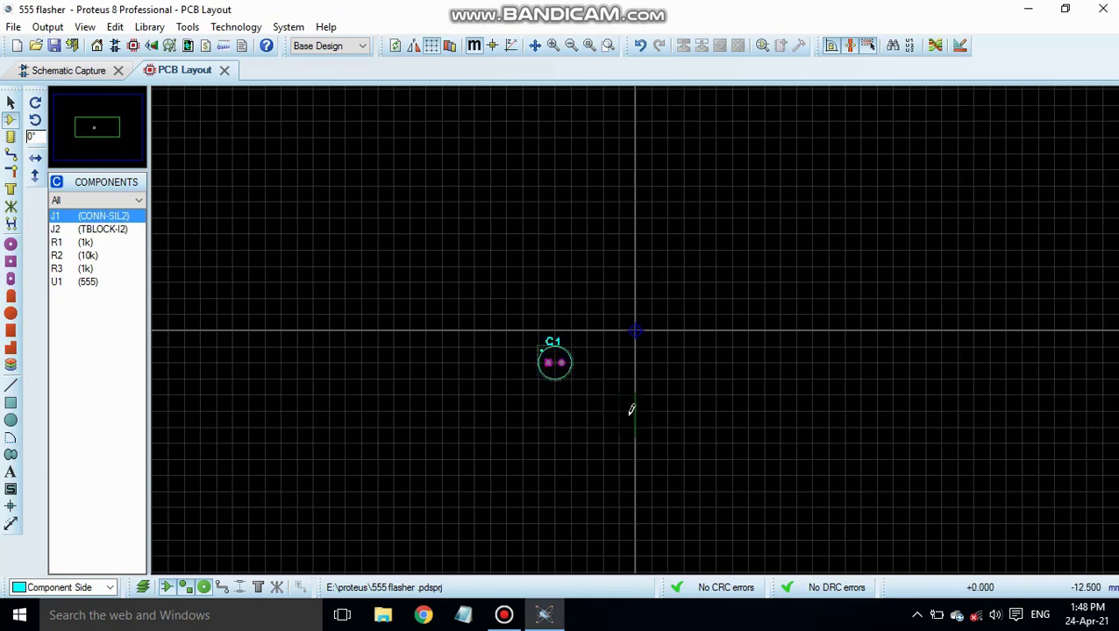
Step: Place connector J1 (CONN-SIL2) above C1 and terminal block J2 (TBLOCK-I2) to the left of J1
click(72, 221)
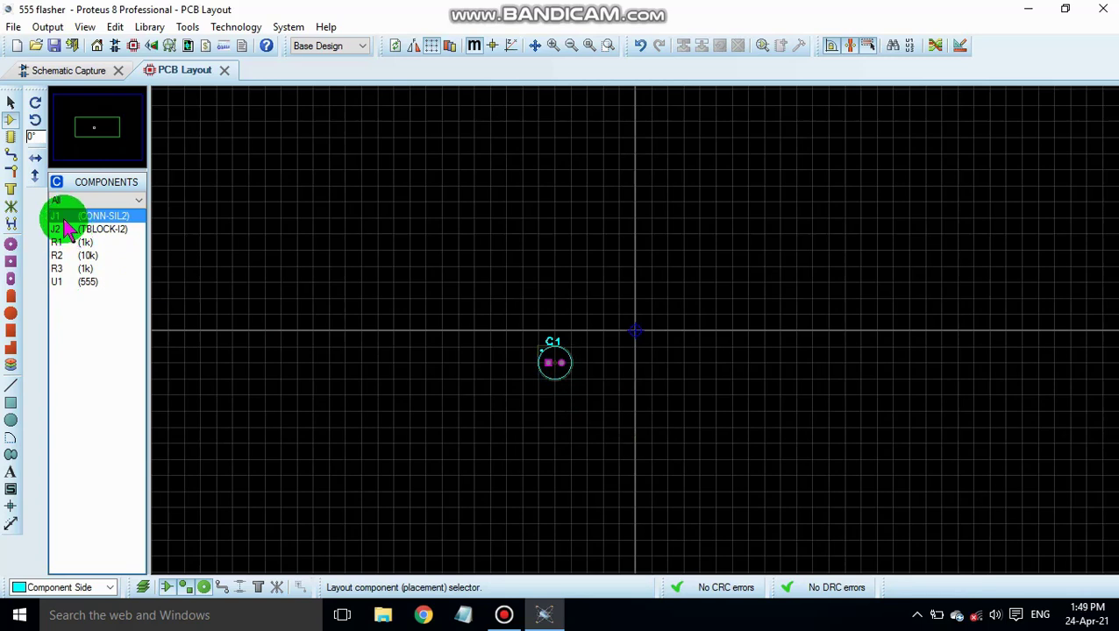
click(544, 264)
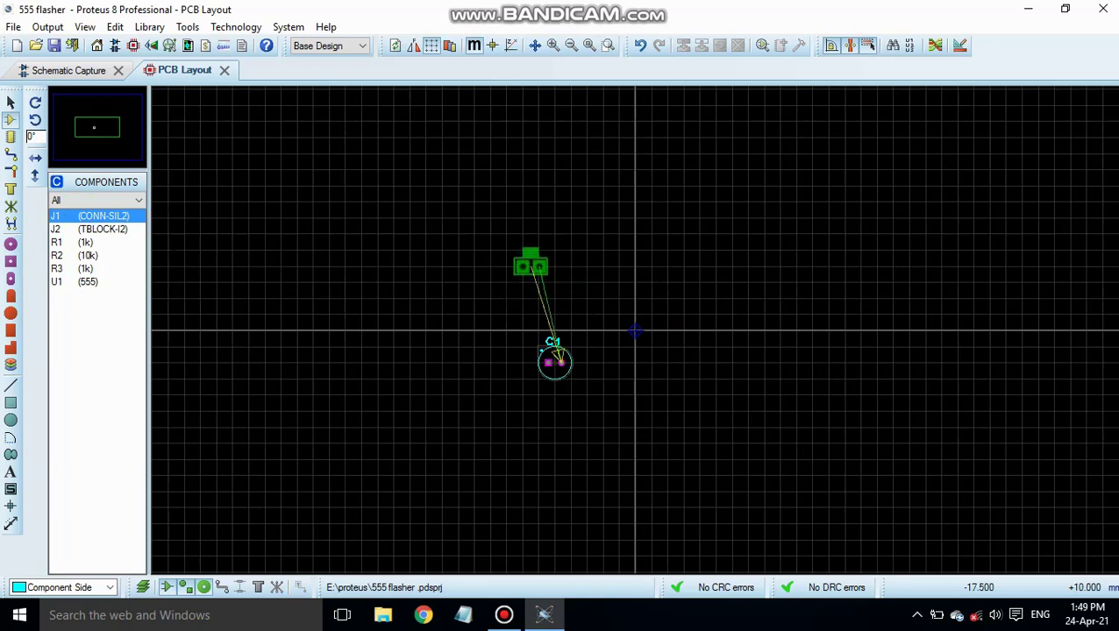
click(530, 266)
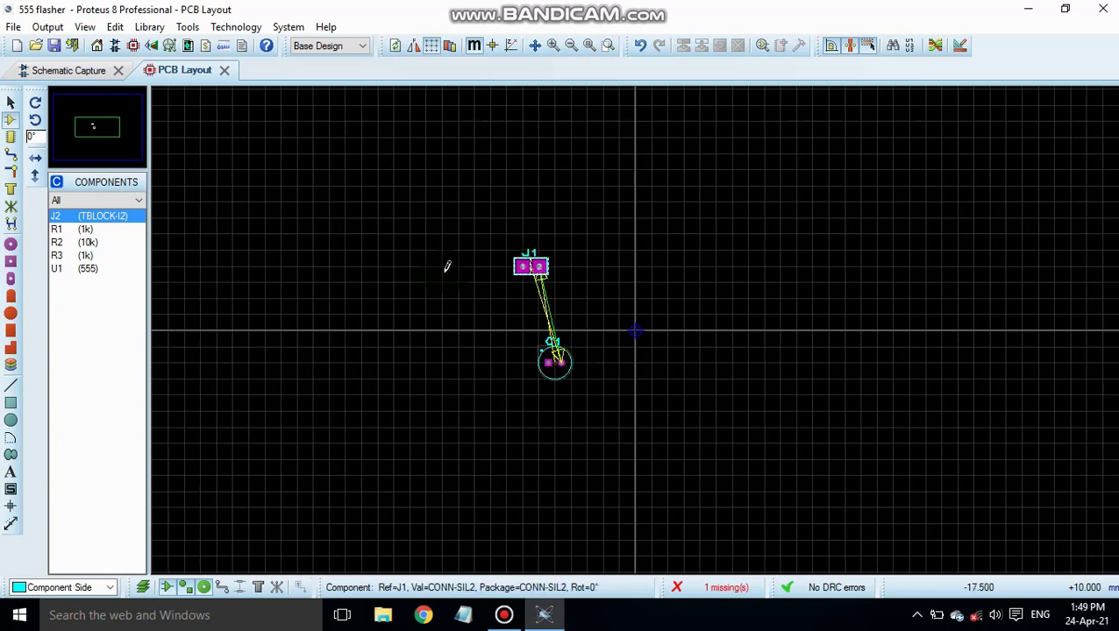
click(153, 277)
mouse_move(144, 279)
mouse_down()
mouse_move(138, 288)
mouse_move(100, 253)
mouse_move(138, 256)
mouse_move(112, 252)
mouse_move(123, 270)
mouse_up()
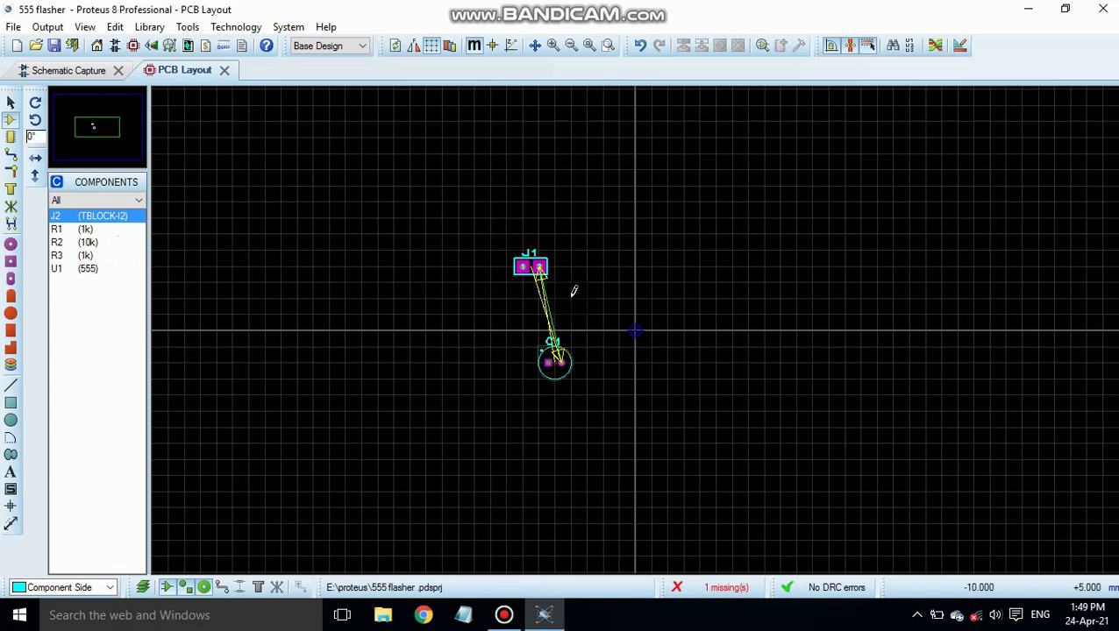
click(855, 274)
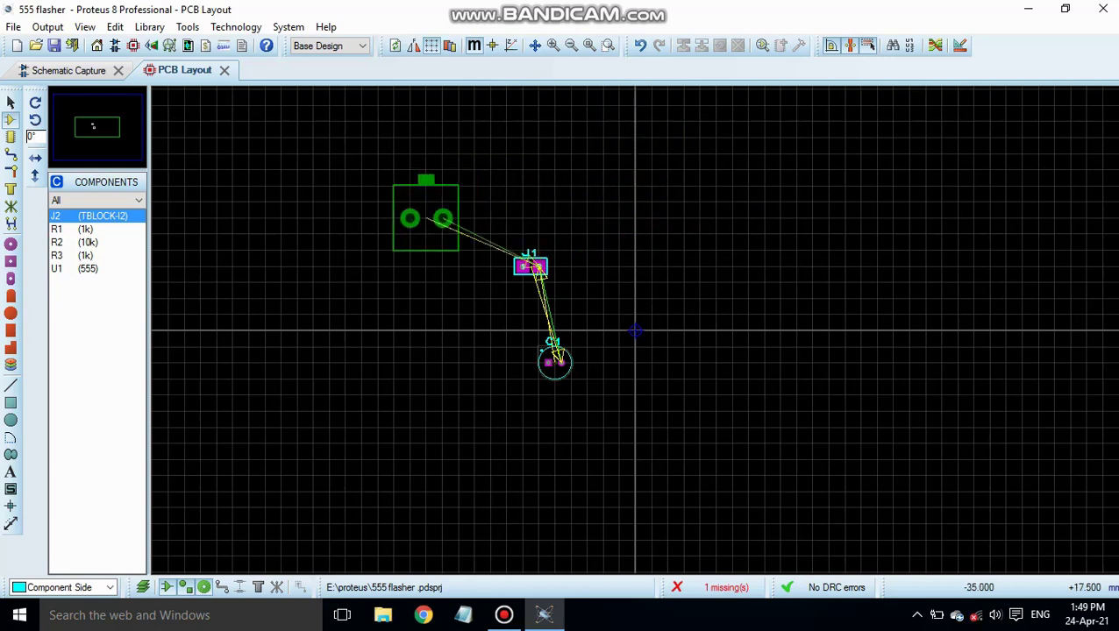
click(457, 250)
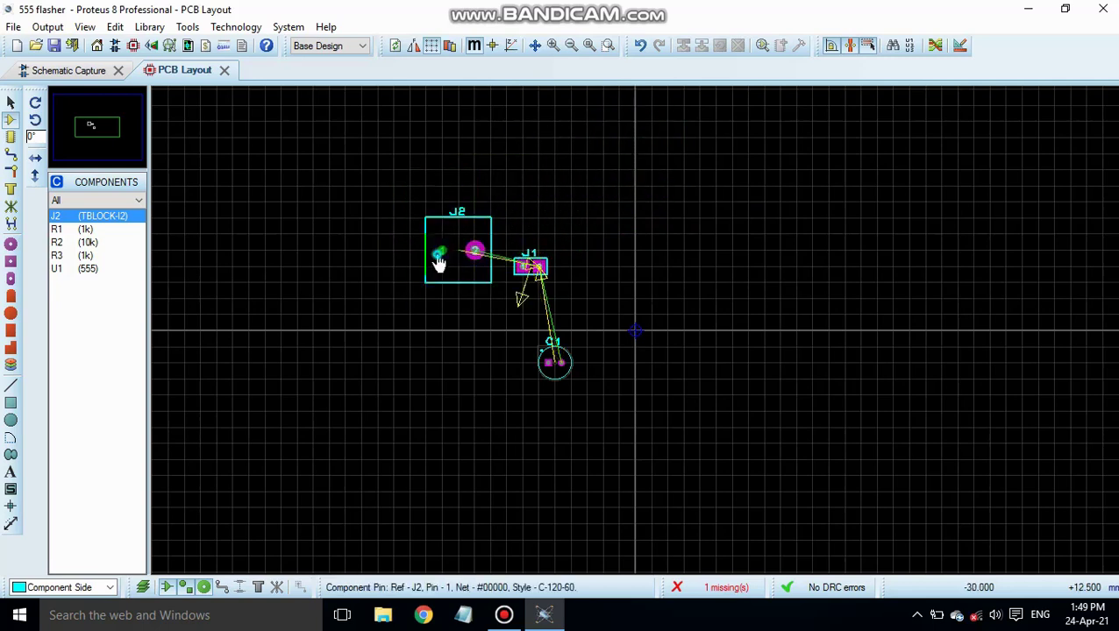
Step: Place resistor R1 above and right of J1, R2 directly below R1, and R3 to the left of C1
click(136, 217)
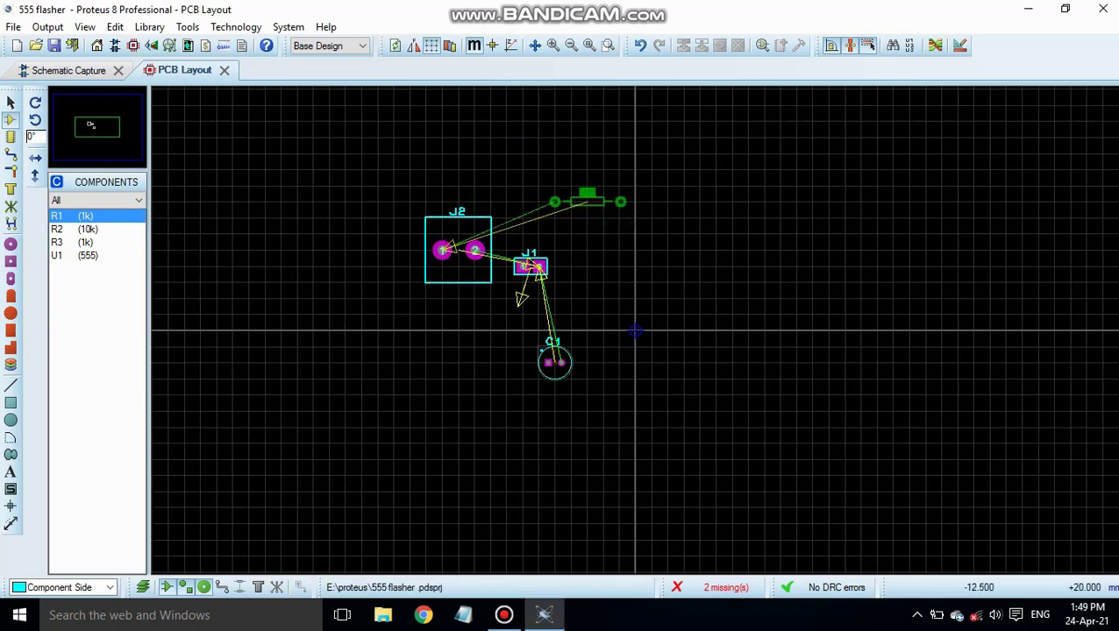
click(552, 194)
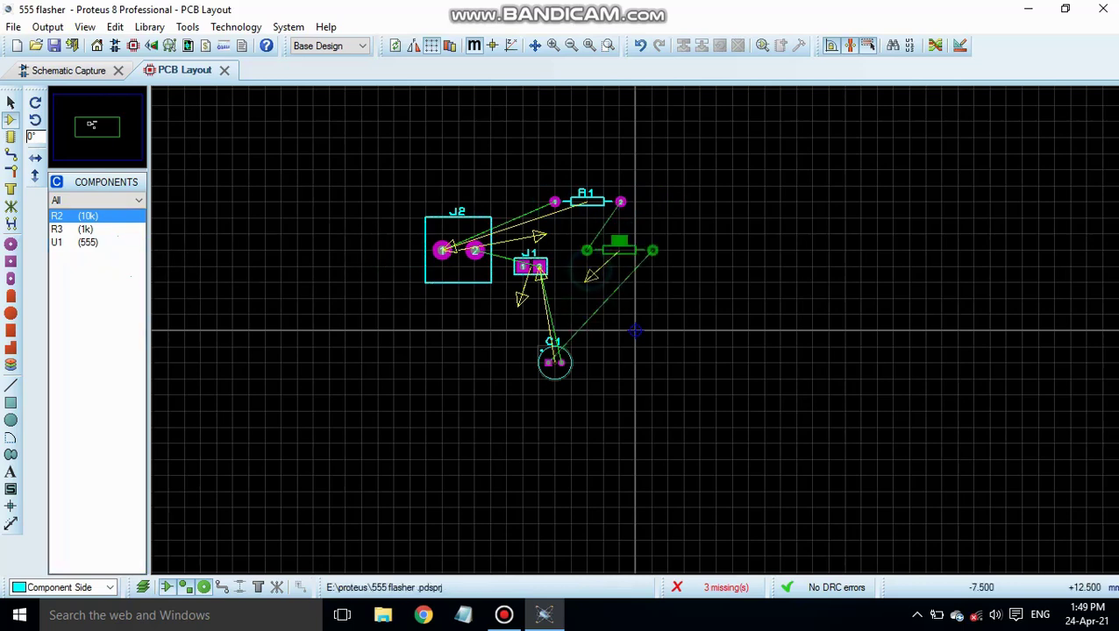
click(586, 250)
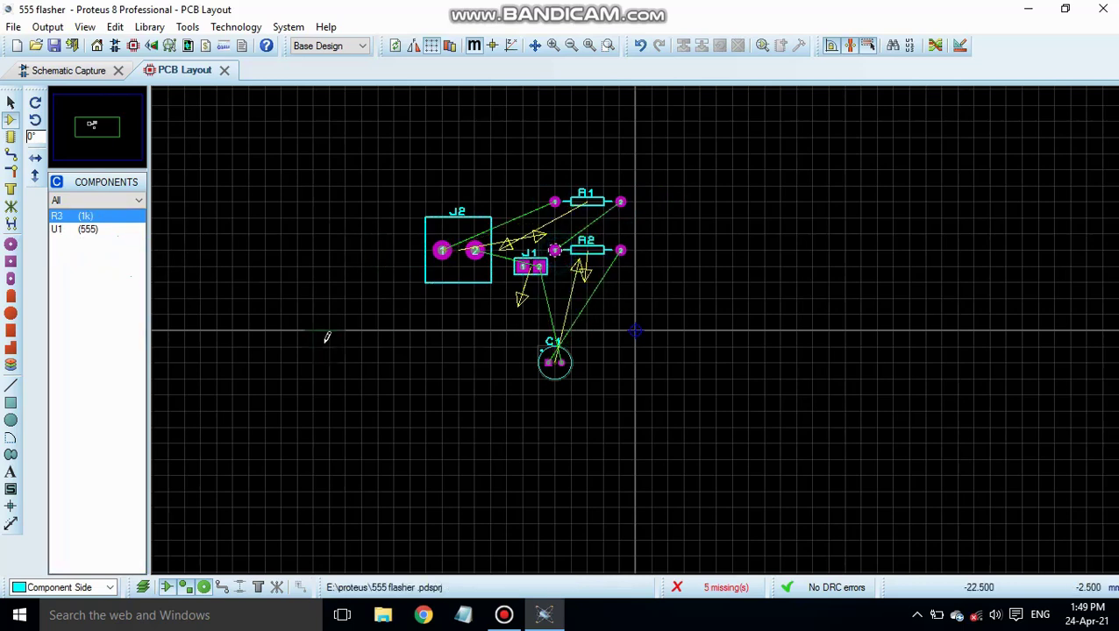
click(104, 248)
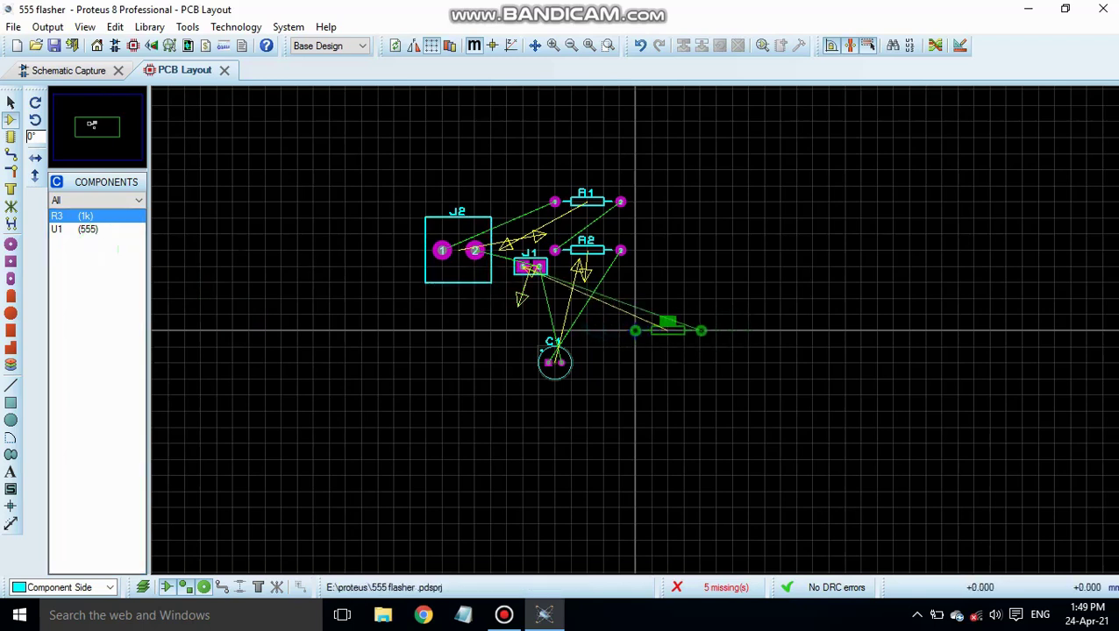
click(435, 347)
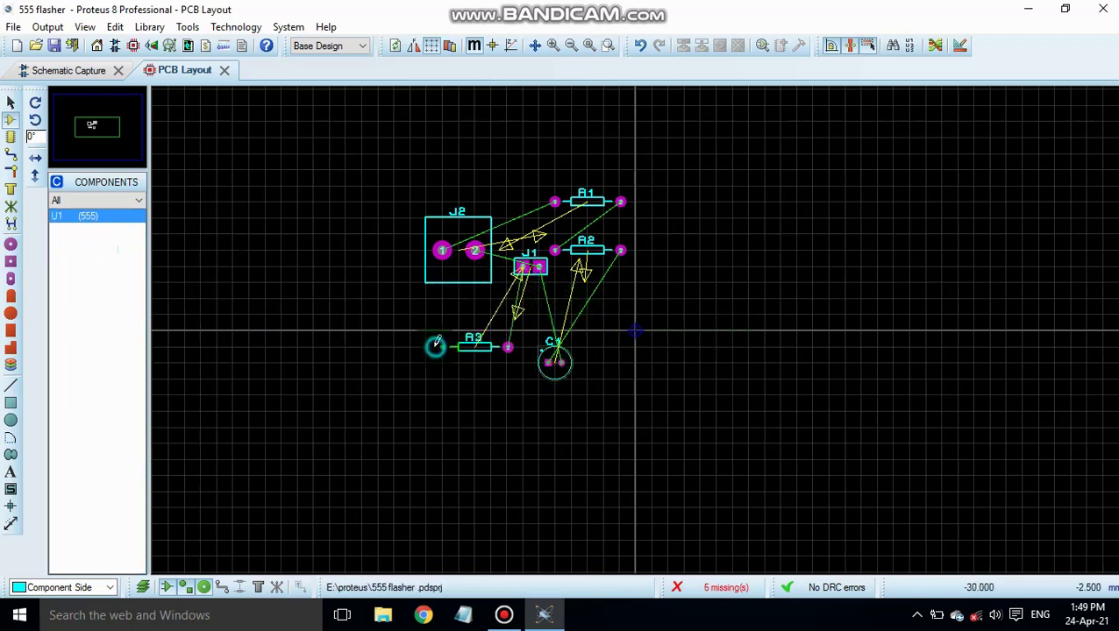
Step: Place the 555 chip U1 to the right of R2 and rotate it clockwise
click(138, 215)
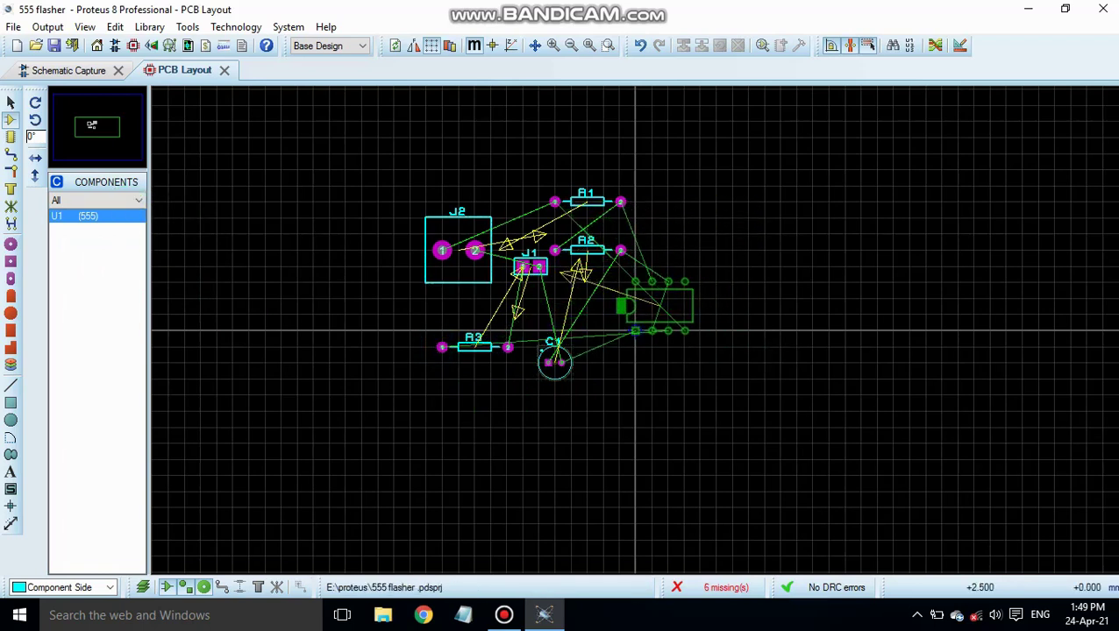
click(676, 290)
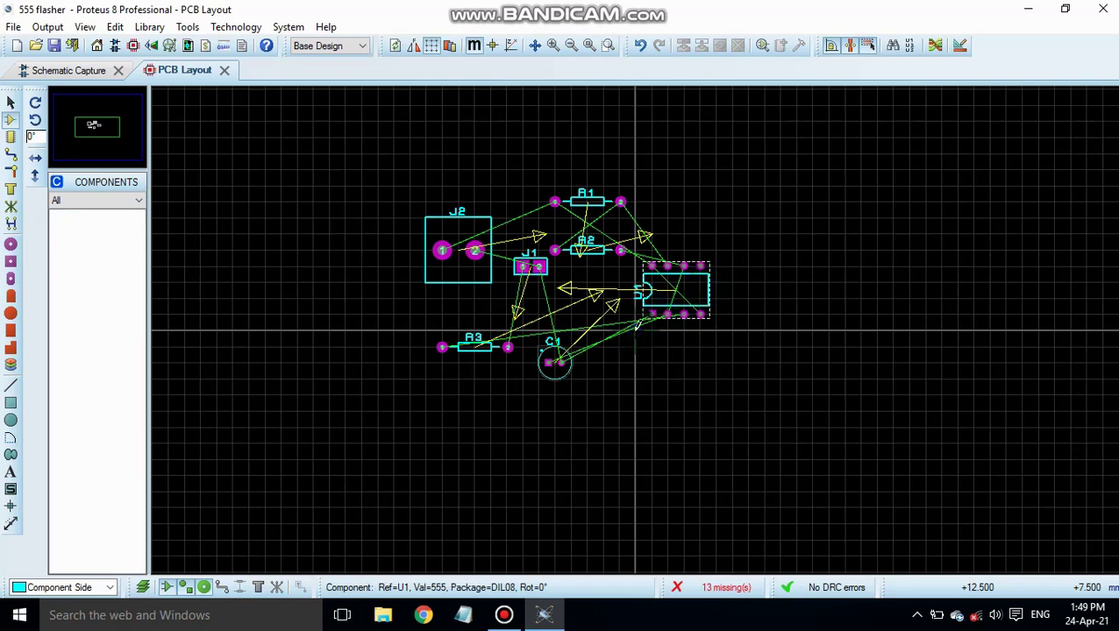
scroll(637, 324, up, 1)
scroll(664, 327, up, 1)
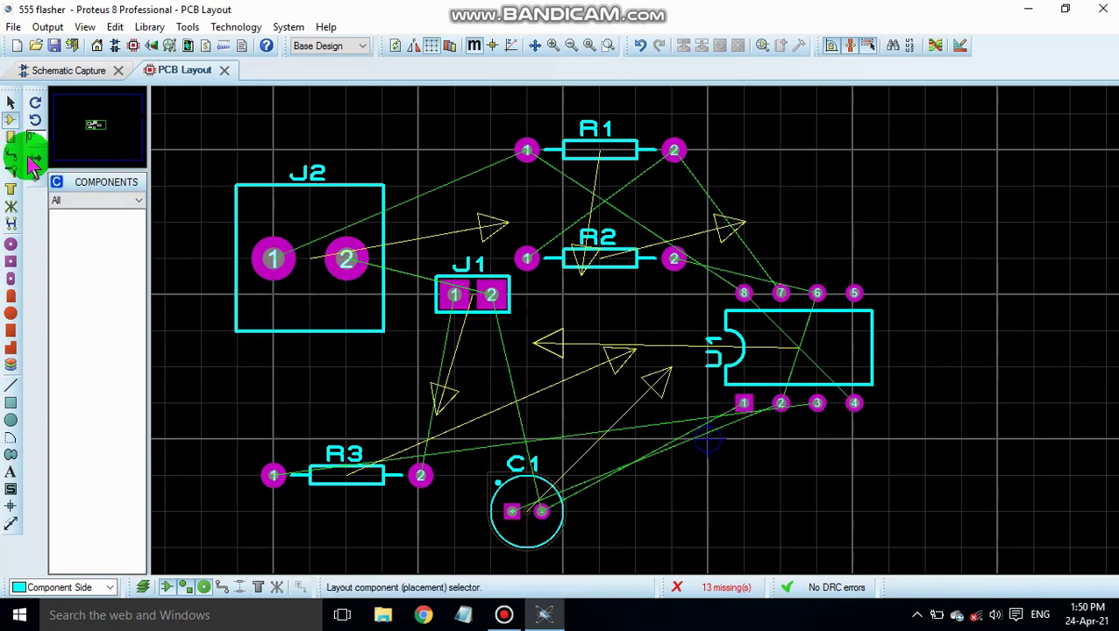
click(12, 120)
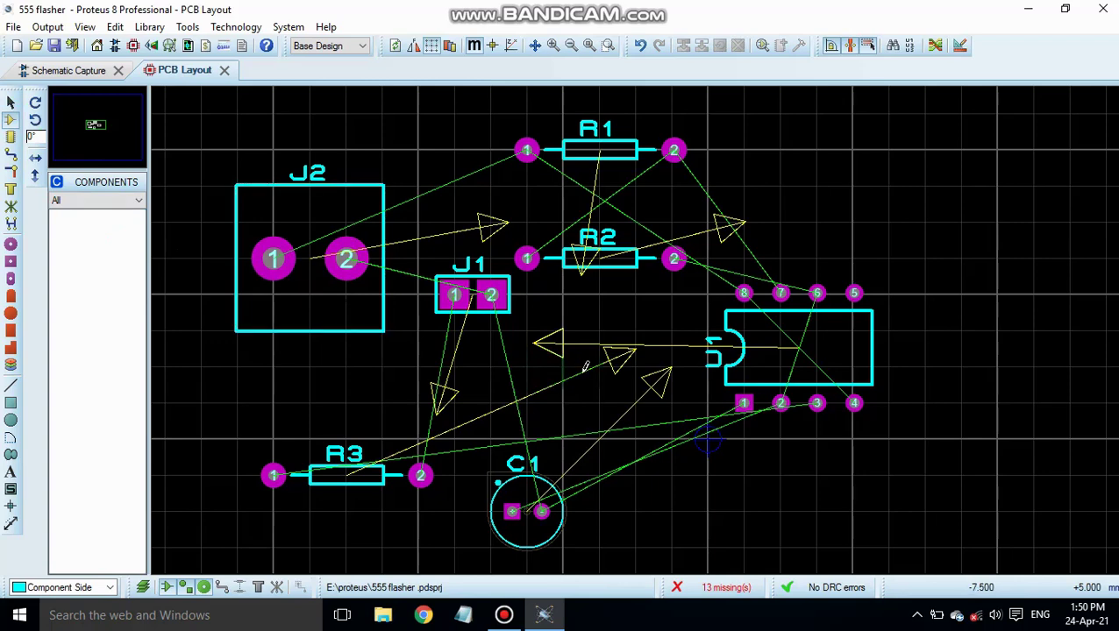
right_click(873, 326)
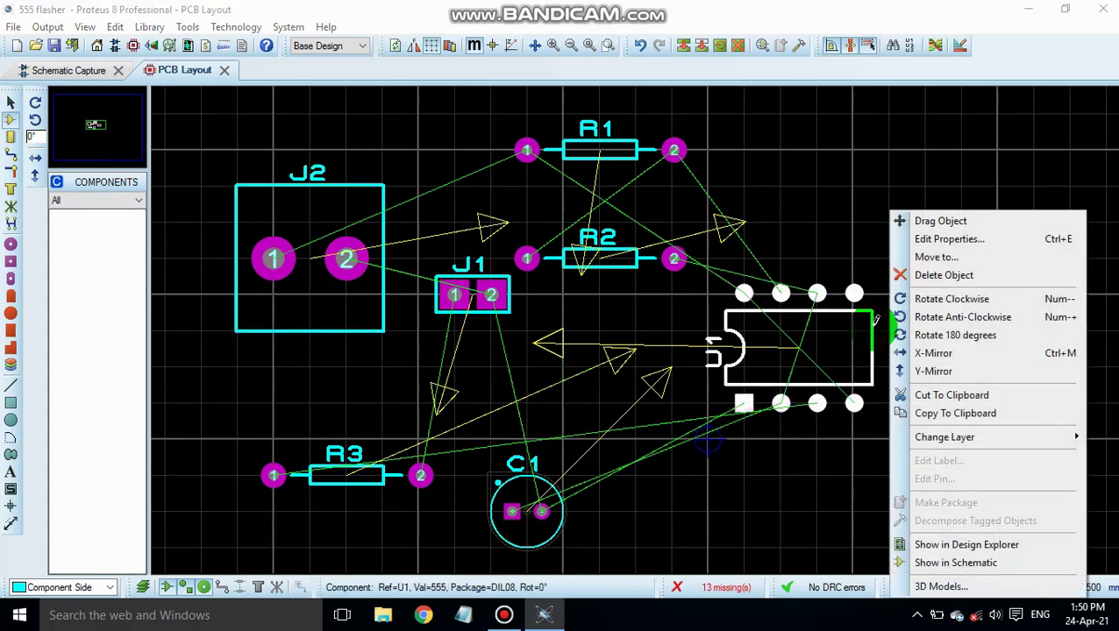
click(959, 299)
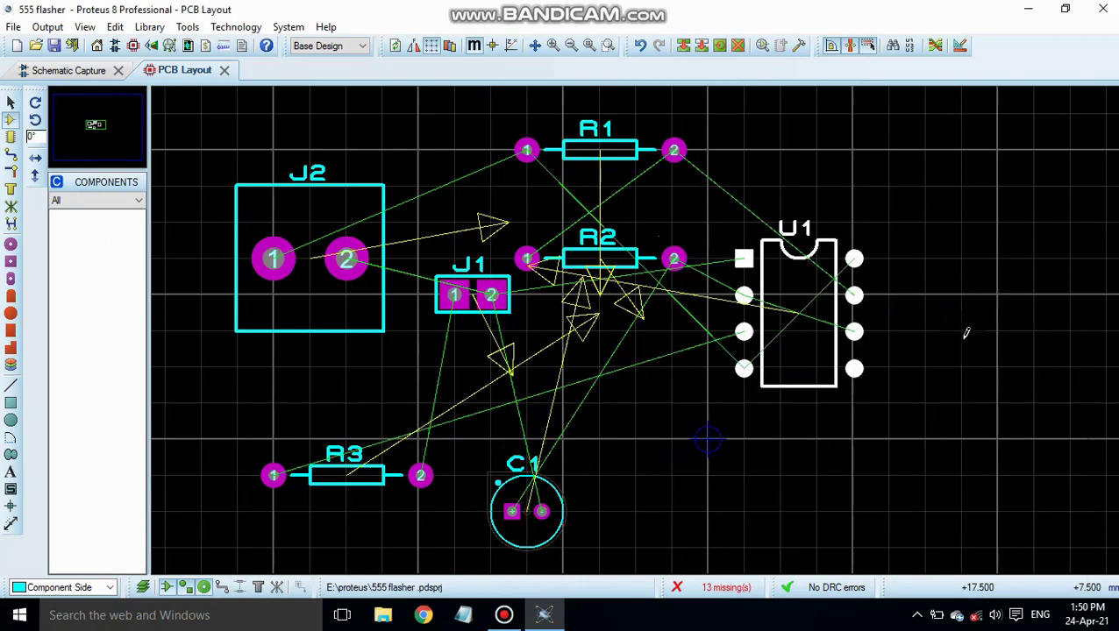
click(961, 331)
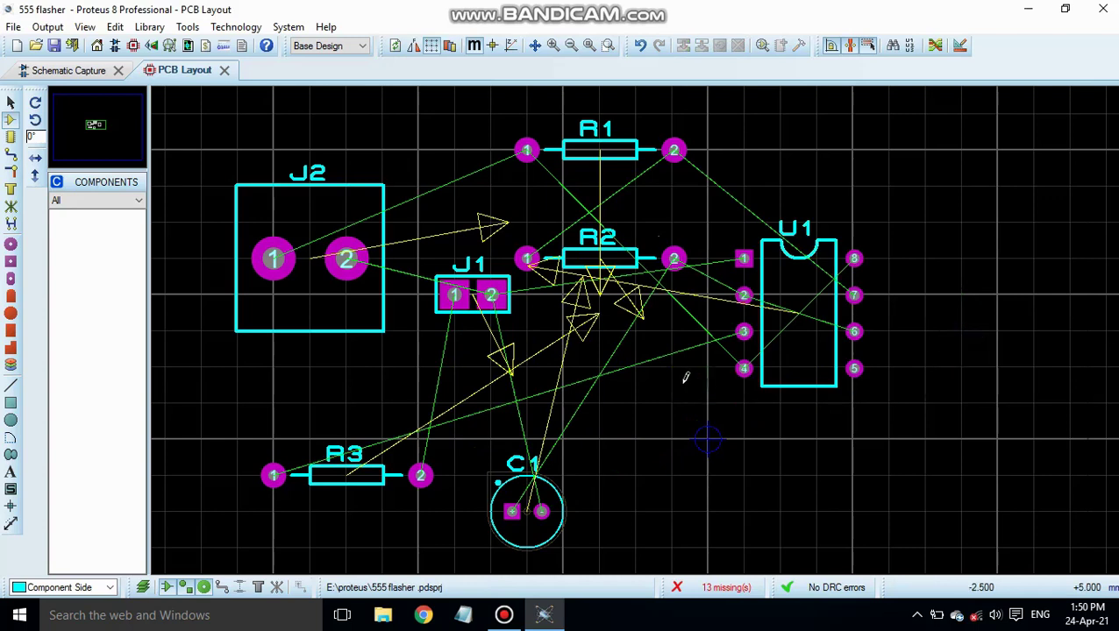